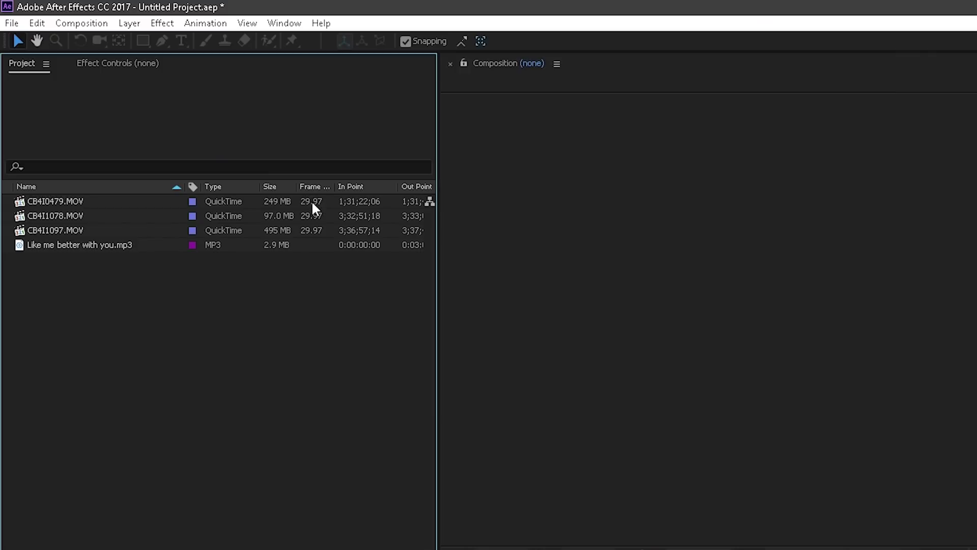
Step: Interpret CB4I0479.MOV with its frame rate conformed to 23.976 frames per second
{"action": "left_click", "coordinate": [156, 101]}
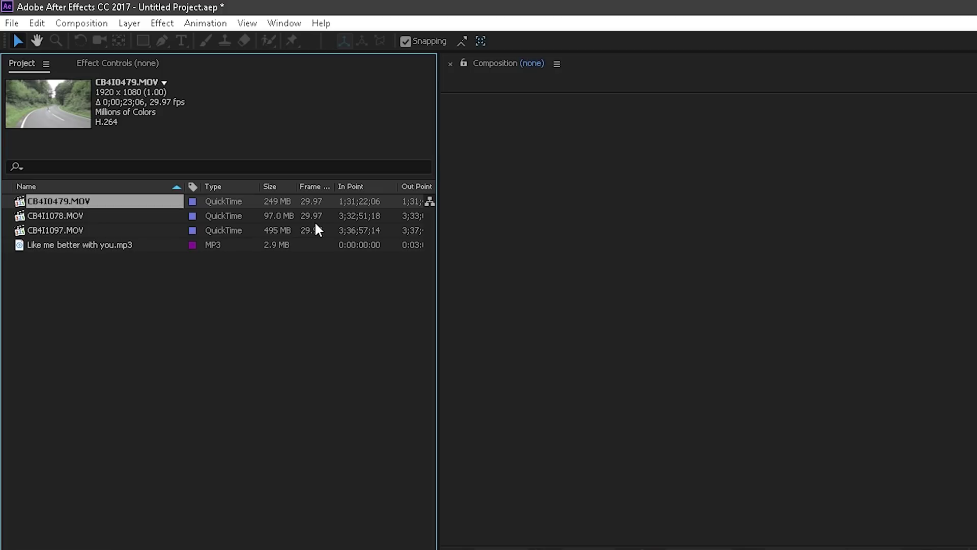
{"action": "left_click", "coordinate": [198, 262]}
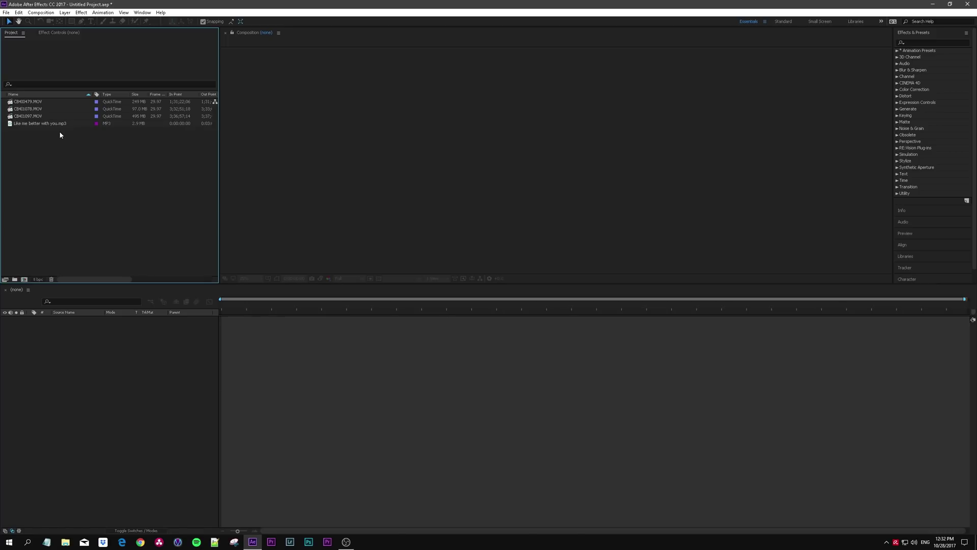
{"action": "left_click", "coordinate": [154, 105]}
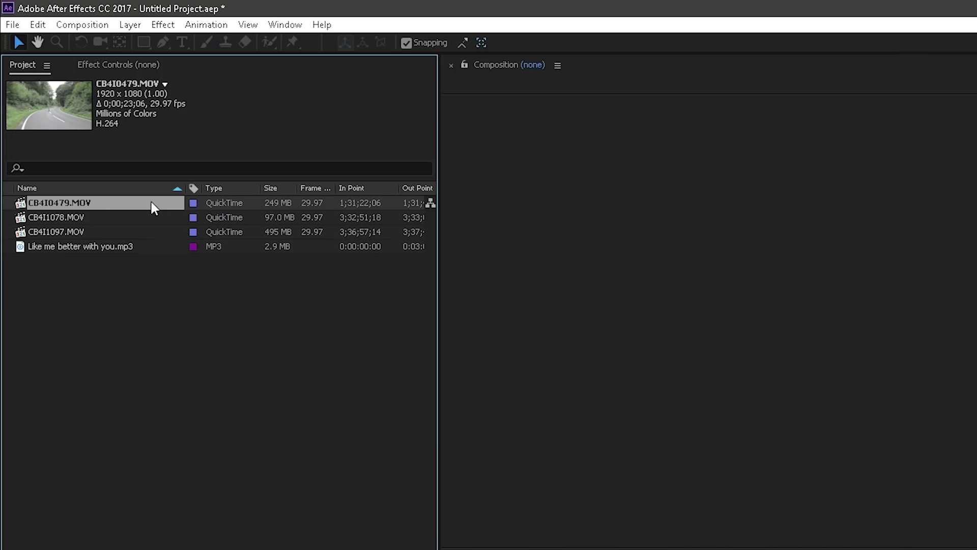
{"action": "right_click", "coordinate": [148, 201]}
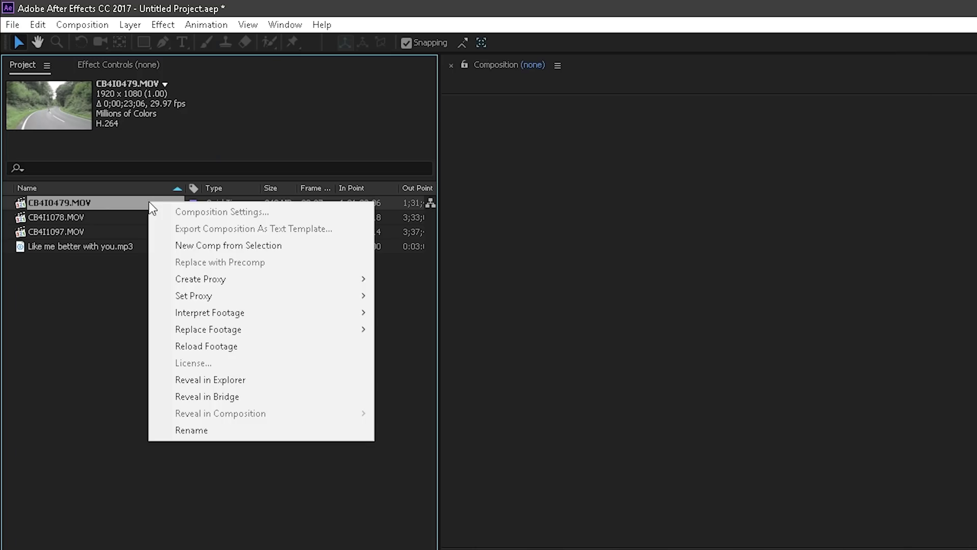
{"action": "mouse_move", "coordinate": [263, 310]}
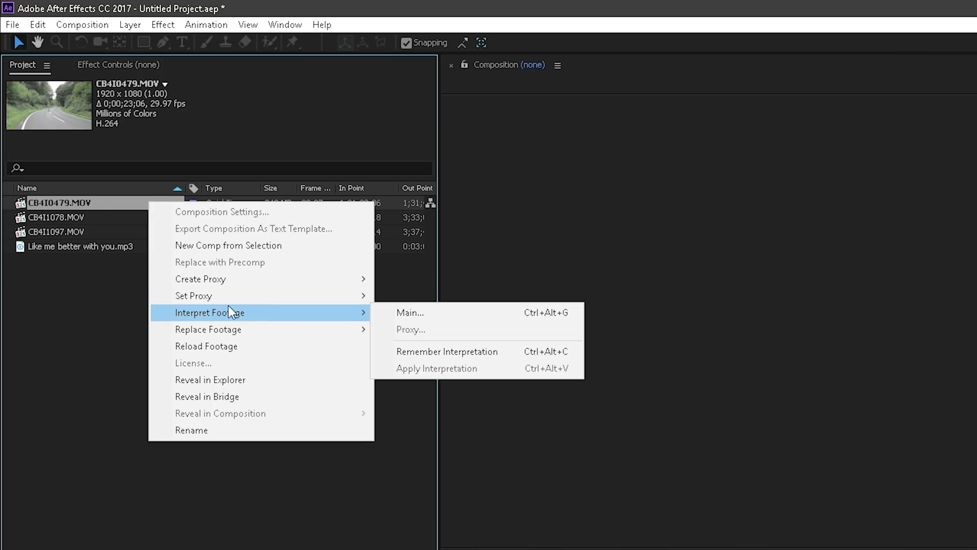
{"action": "left_click", "coordinate": [387, 312]}
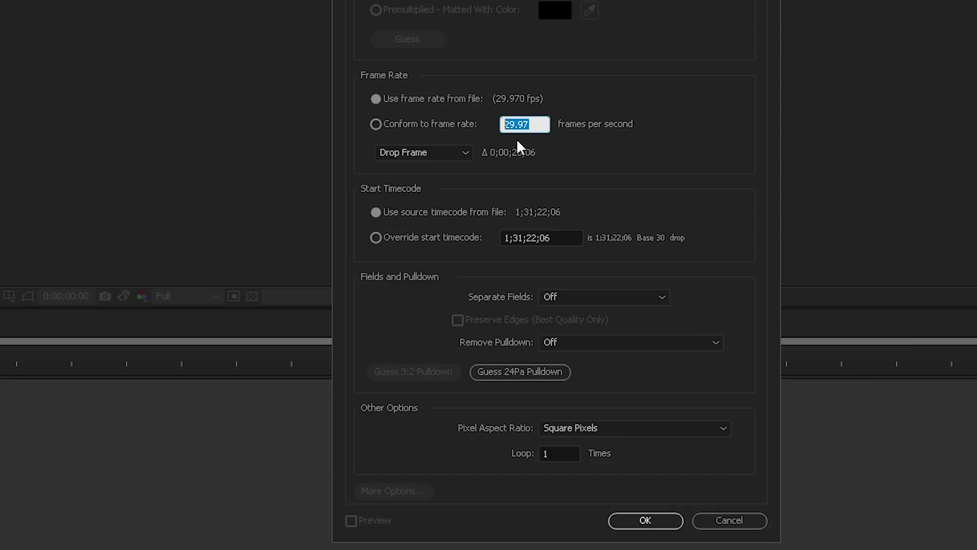
{"action": "type", "text": "23"}
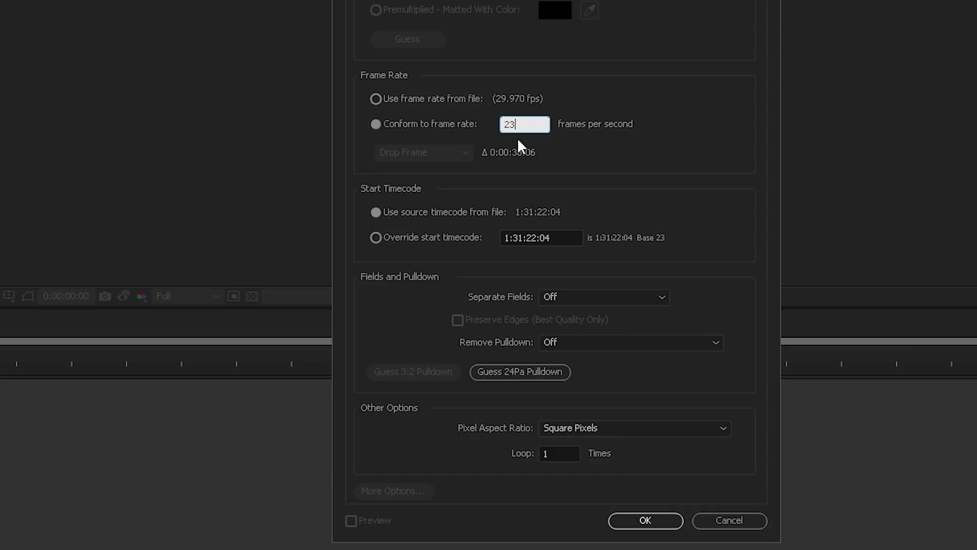
{"action": "type", "text": ".976"}
{"action": "left_click", "coordinate": [635, 524]}
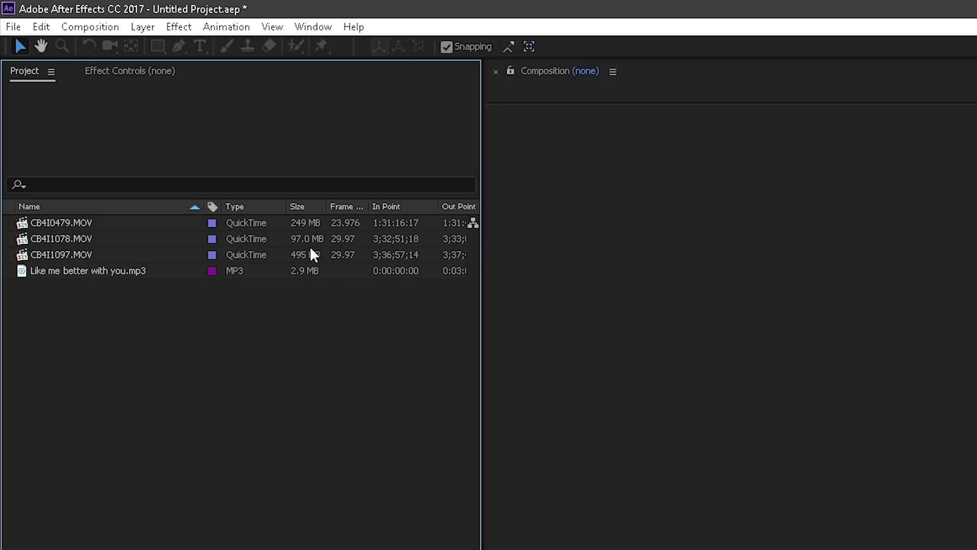
Step: Remember the footage interpretation of CB4I0479.MOV so it can be reused on other clips
{"action": "right_click", "coordinate": [90, 227]}
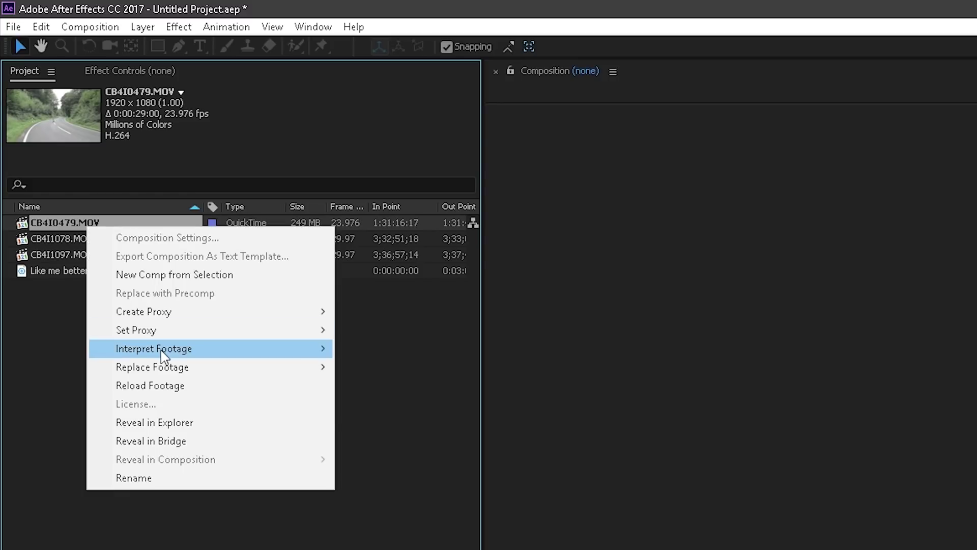
{"action": "mouse_move", "coordinate": [162, 352]}
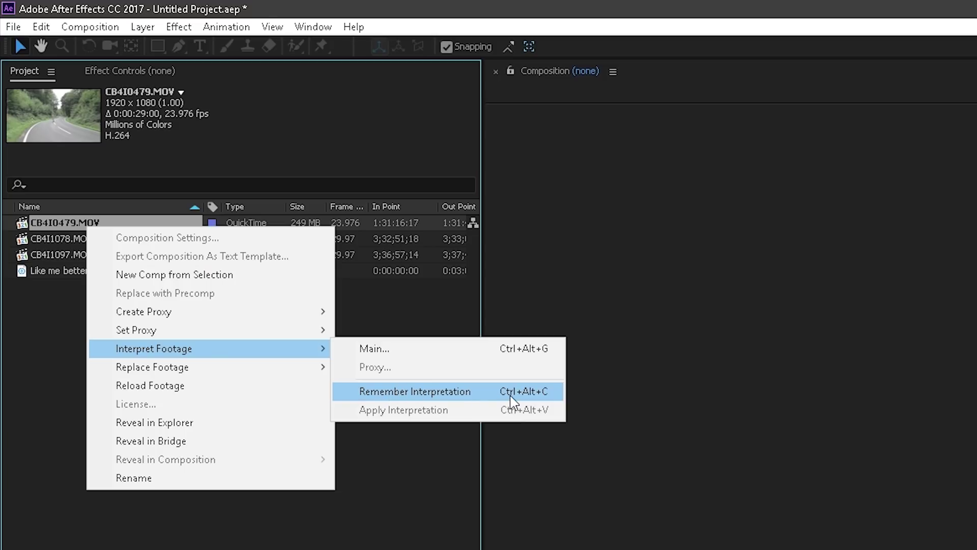
{"action": "left_click", "coordinate": [533, 393]}
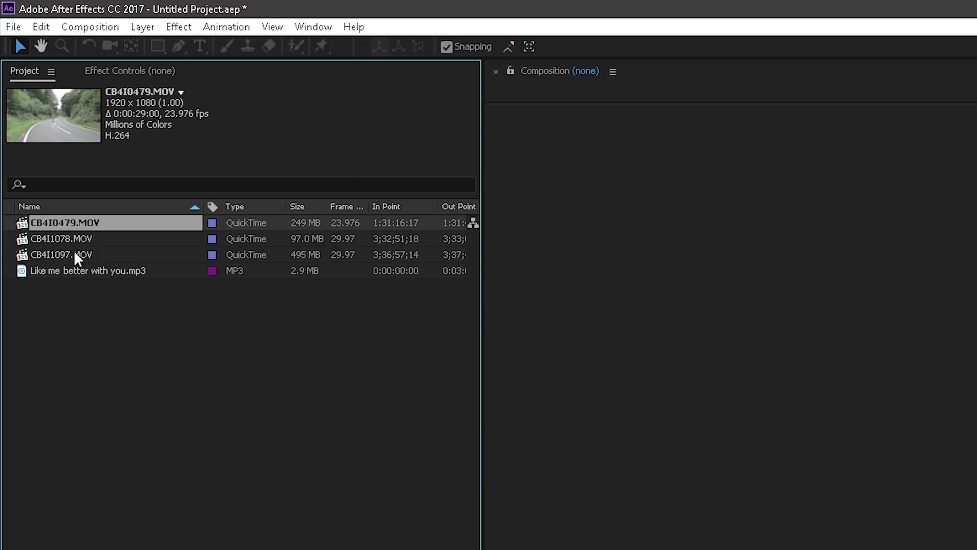
Step: Apply the remembered interpretation to both CB4I1078.MOV and CB4I1097.MOV
{"action": "left_click", "coordinate": [72, 239]}
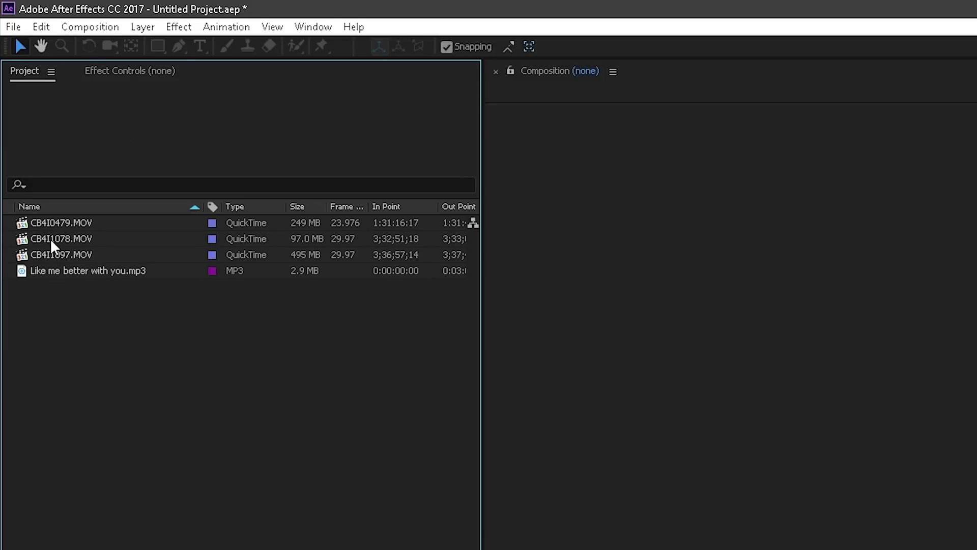
{"action": "left_click_drag", "start_coordinate": [50, 238], "coordinate": [230, 527]}
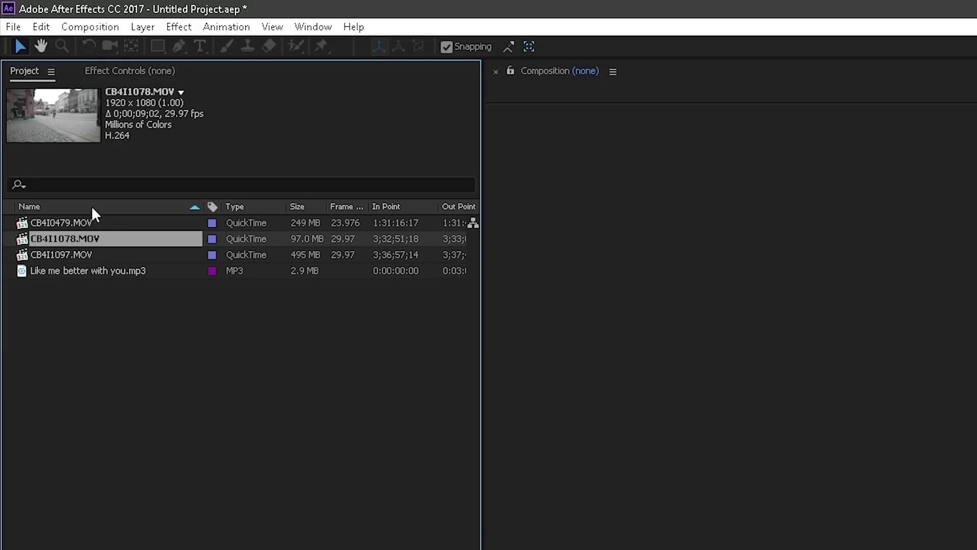
{"action": "left_click", "coordinate": [69, 255], "text": "shift"}
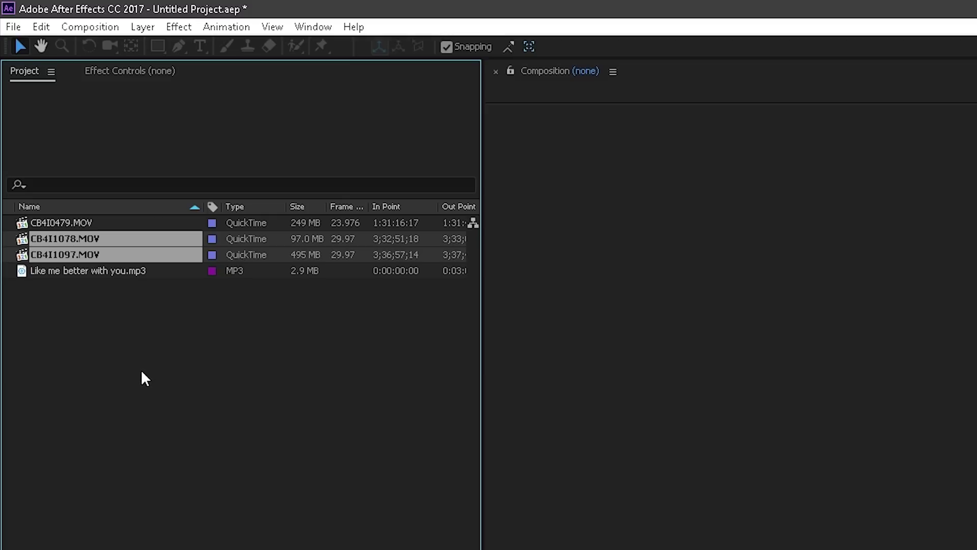
{"action": "right_click", "coordinate": [83, 239]}
{"action": "mouse_move", "coordinate": [144, 361]}
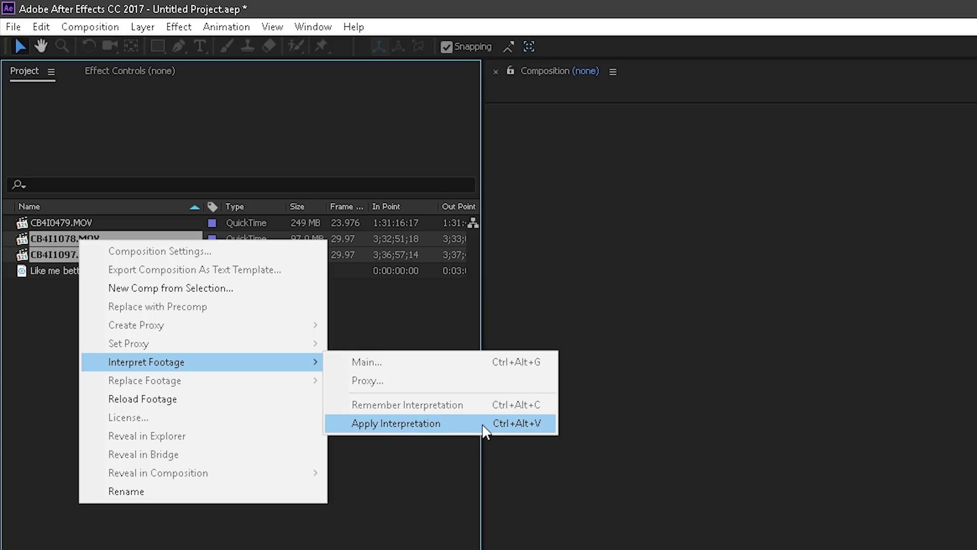
{"action": "left_click", "coordinate": [405, 427]}
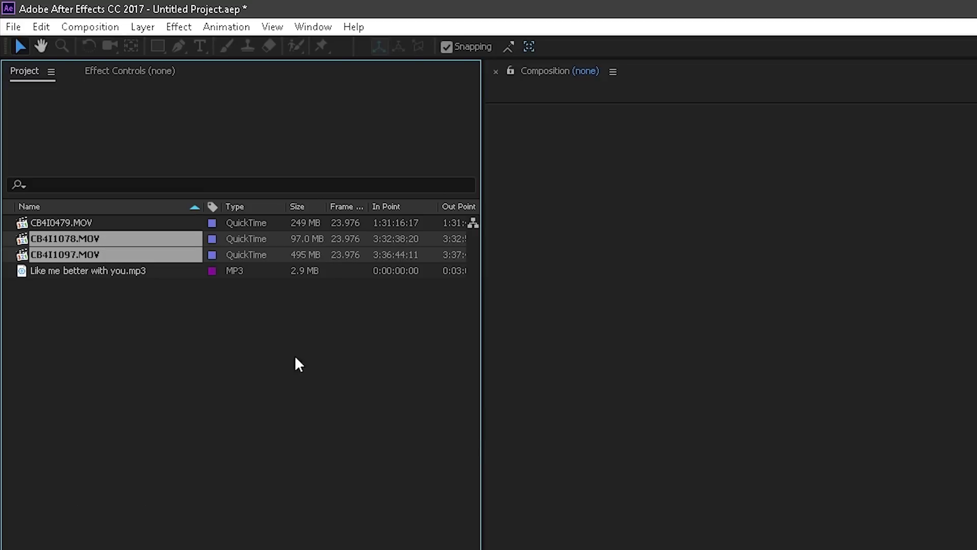
{"action": "left_click", "coordinate": [273, 332]}
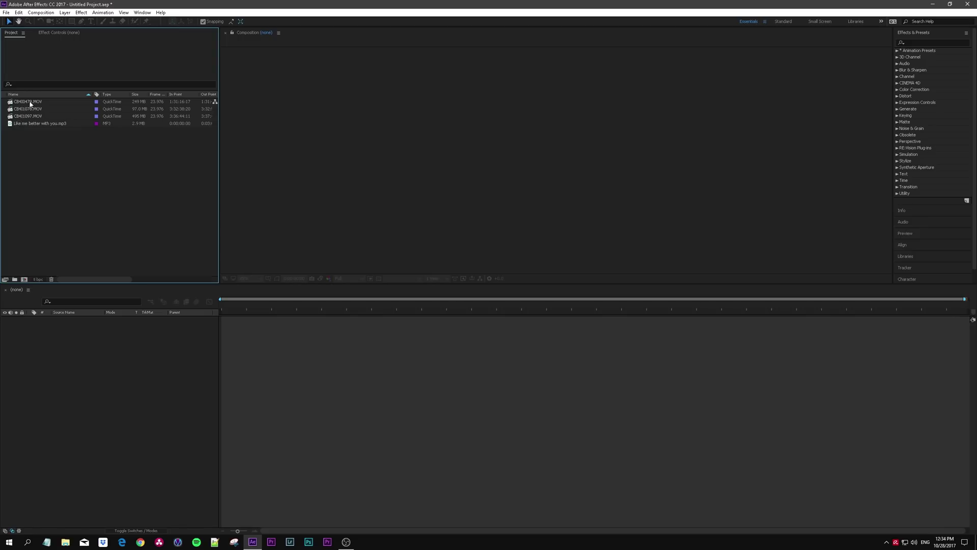
Step: Create a composition from CB4I0479.MOV and rename it Main in its composition settings
{"action": "left_click", "coordinate": [31, 102]}
{"action": "left_click_drag", "start_coordinate": [31, 104], "coordinate": [53, 283]}
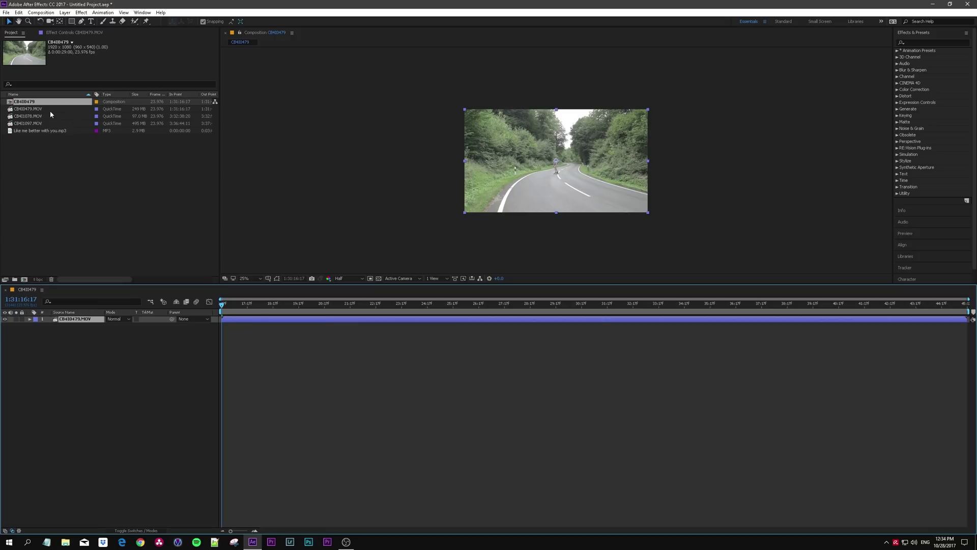
{"action": "left_click", "coordinate": [113, 379]}
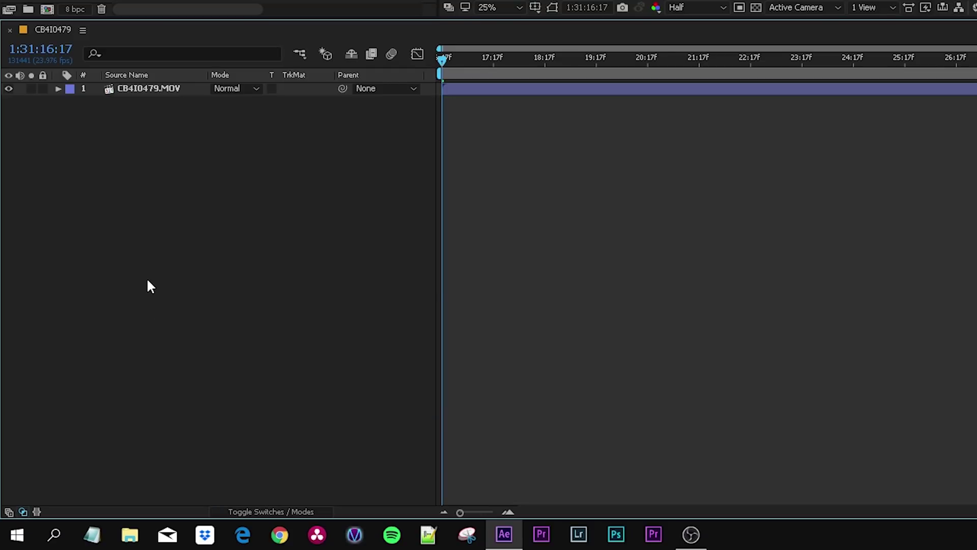
{"action": "right_click", "coordinate": [148, 281]}
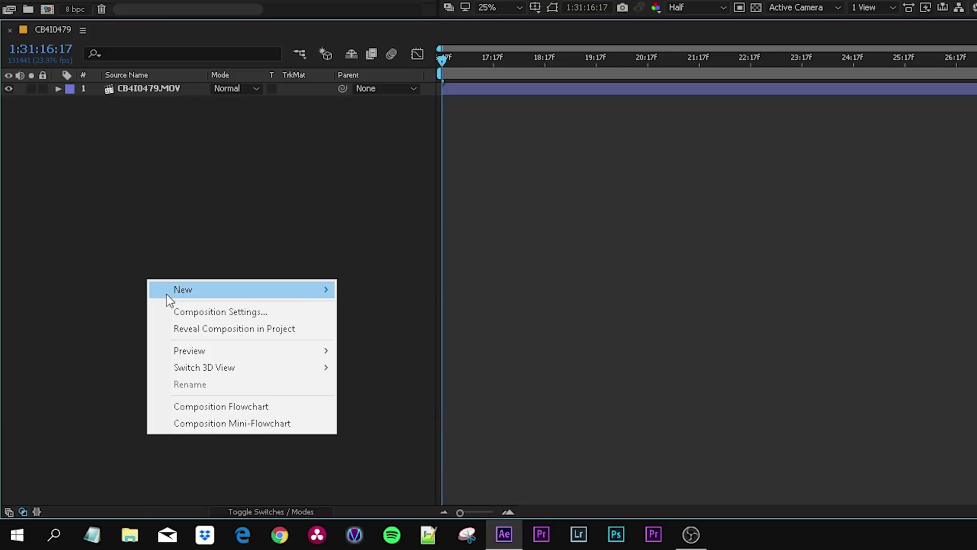
{"action": "left_click", "coordinate": [201, 314]}
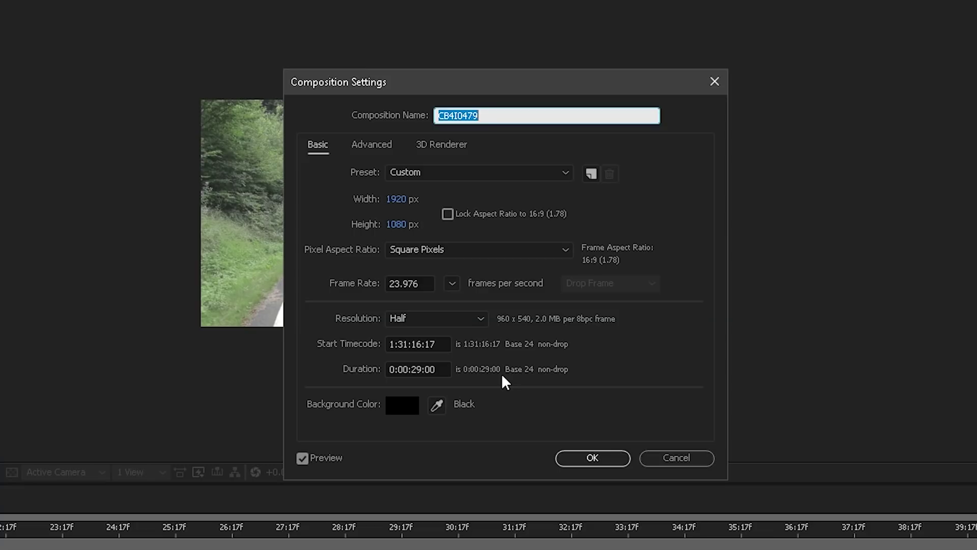
{"action": "type", "text": "Main"}
{"action": "double_click", "coordinate": [442, 116]}
Step: Set the Main composition's start timecode to 0 and change the minutes of its duration to 5
{"action": "left_click", "coordinate": [442, 347]}
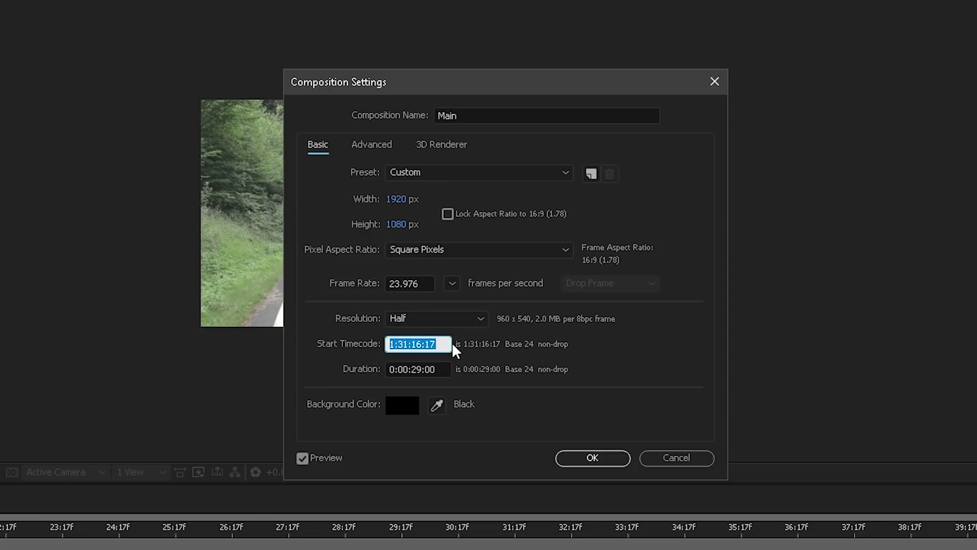
{"action": "type", "text": "0"}
{"action": "left_click", "coordinate": [511, 378]}
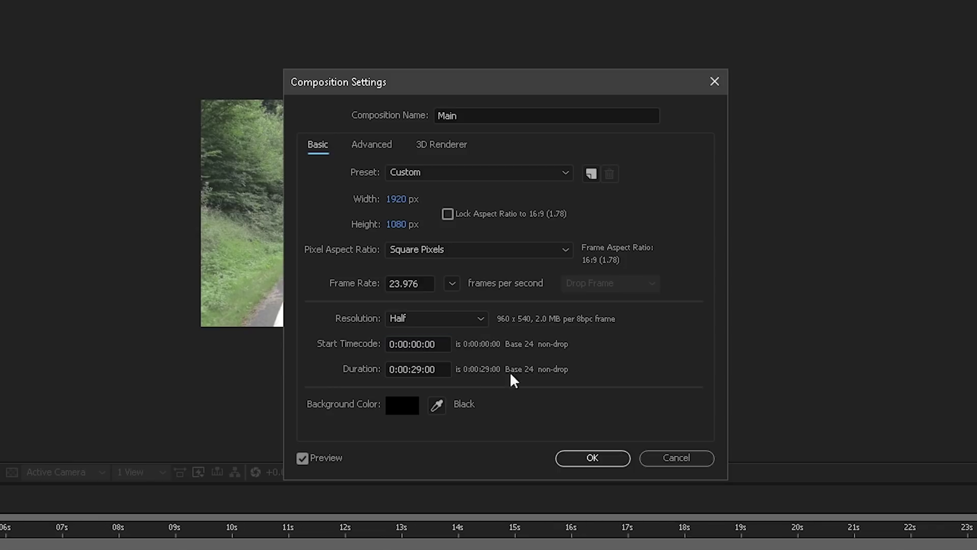
{"action": "left_click", "coordinate": [408, 369]}
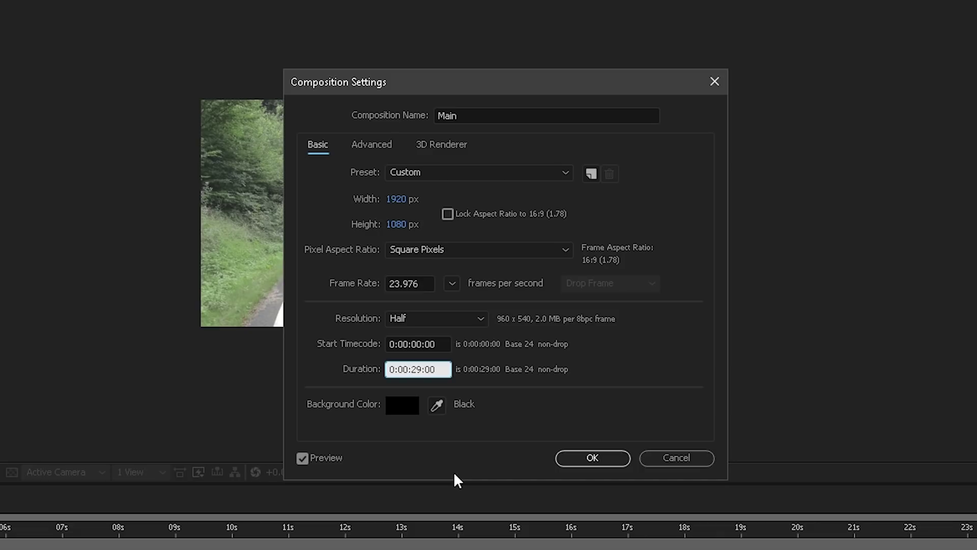
{"action": "key", "text": "BackSpace"}
{"action": "type", "text": "5"}
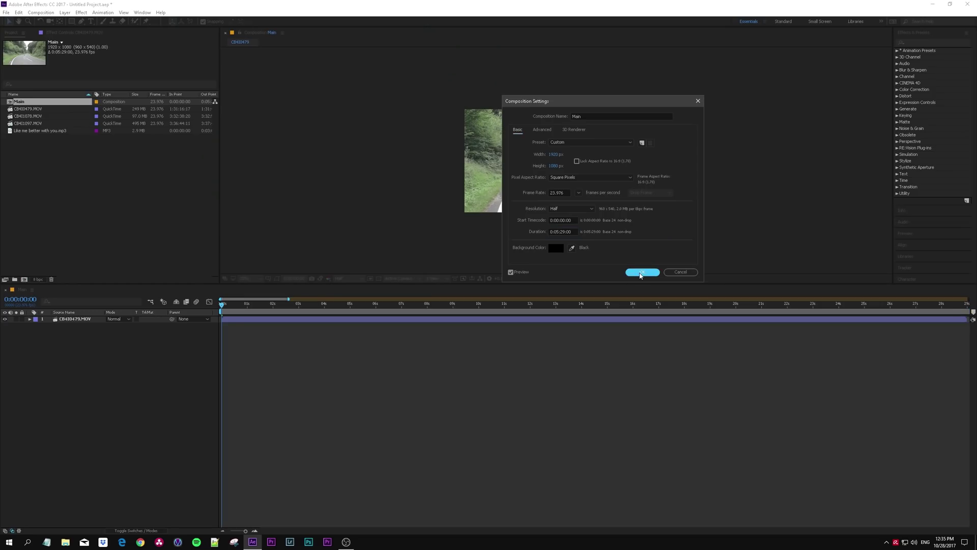
{"action": "left_click", "coordinate": [640, 273]}
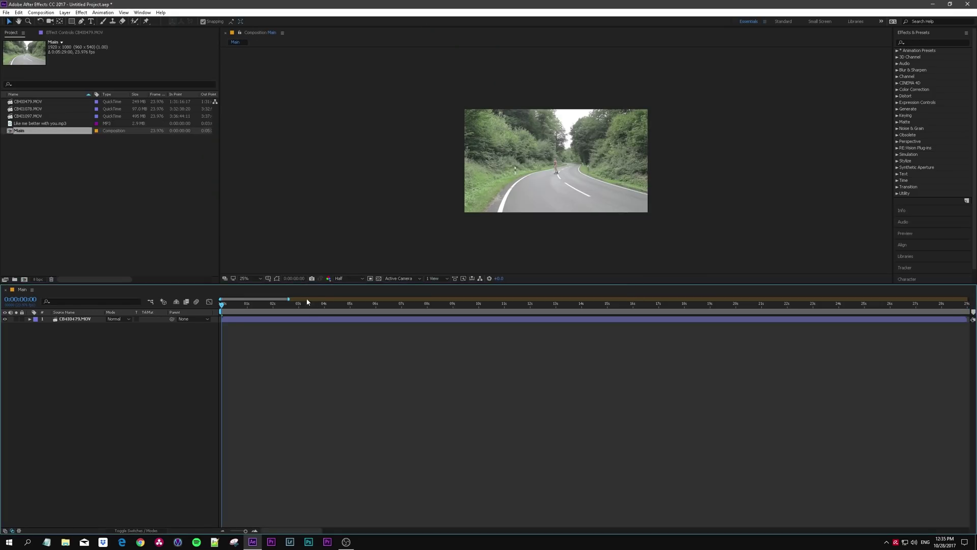
Step: Add Like me better with you.mp3 to the Main composition, below the footage layer
{"action": "left_click_drag", "start_coordinate": [288, 299], "coordinate": [792, 300]}
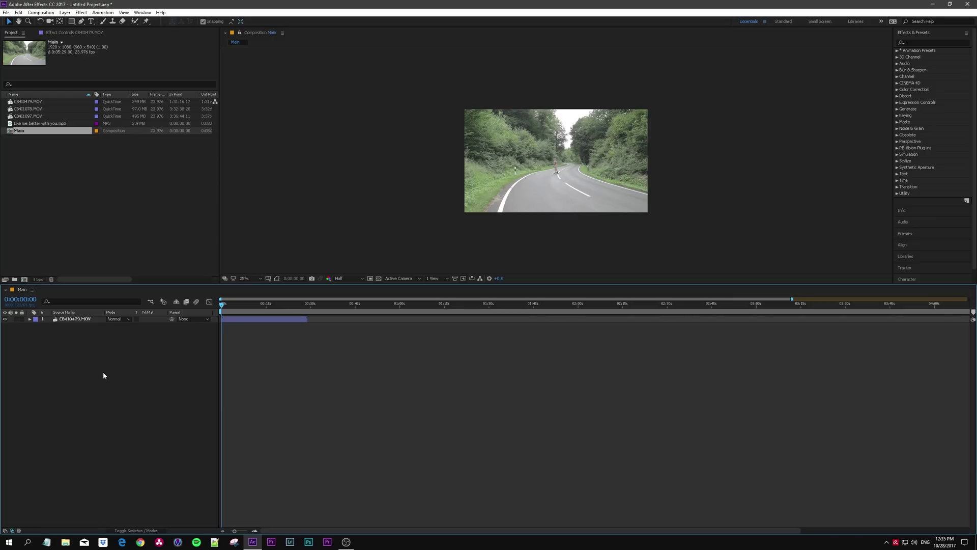
{"action": "left_click", "coordinate": [96, 221]}
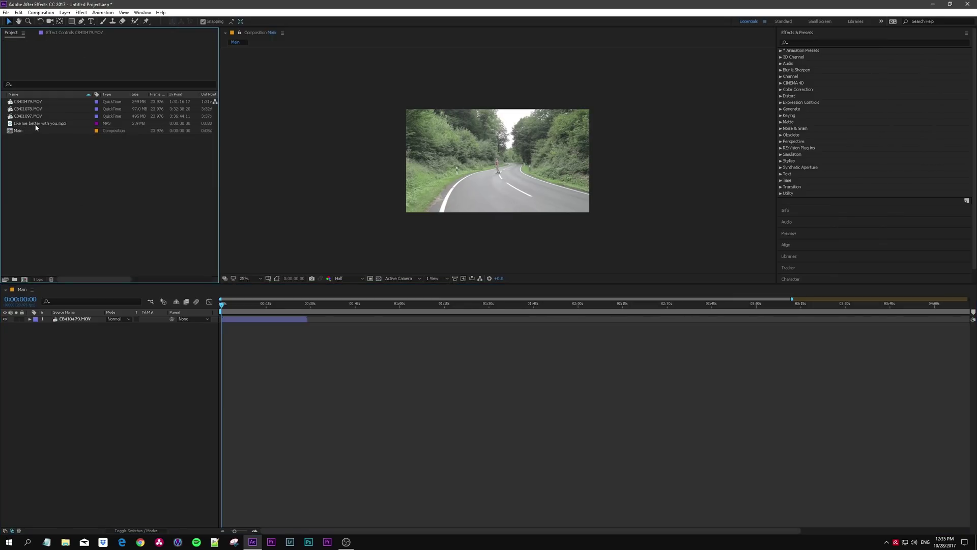
{"action": "left_click_drag", "start_coordinate": [36, 126], "coordinate": [77, 405]}
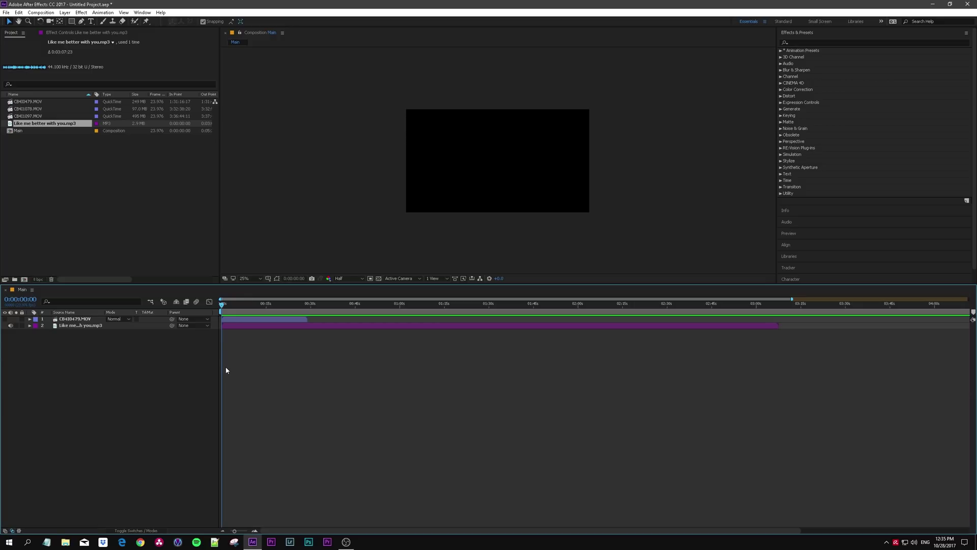
Step: Reveal the audio waveform of the music layer, with the timeline scaled so the peaks are readable
{"action": "left_click", "coordinate": [70, 319]}
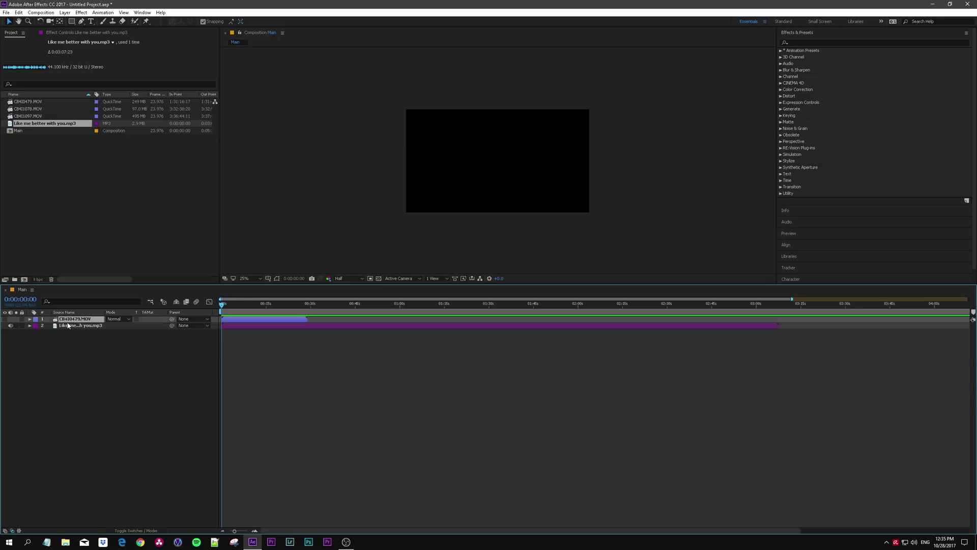
{"action": "left_click", "coordinate": [80, 327]}
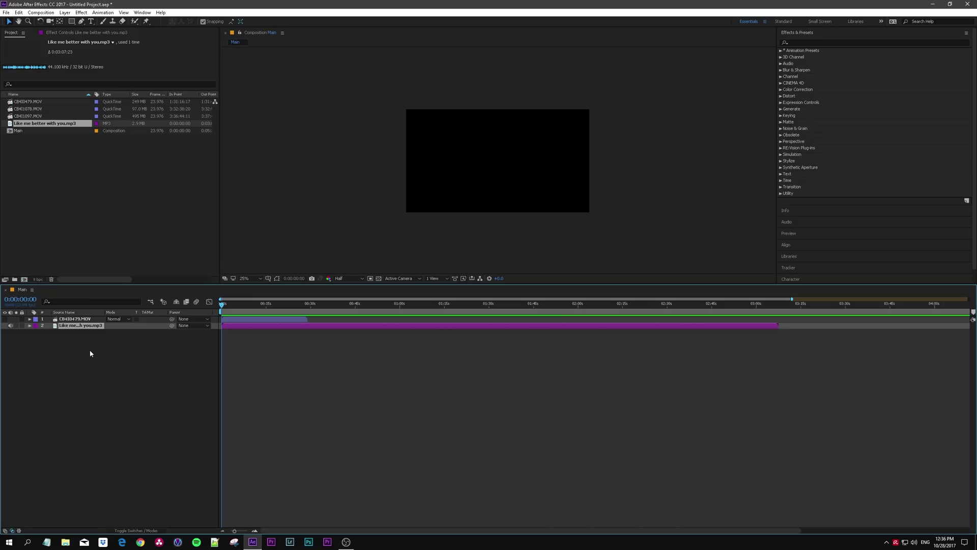
{"action": "key", "text": "l"}
{"action": "key", "text": "l"}
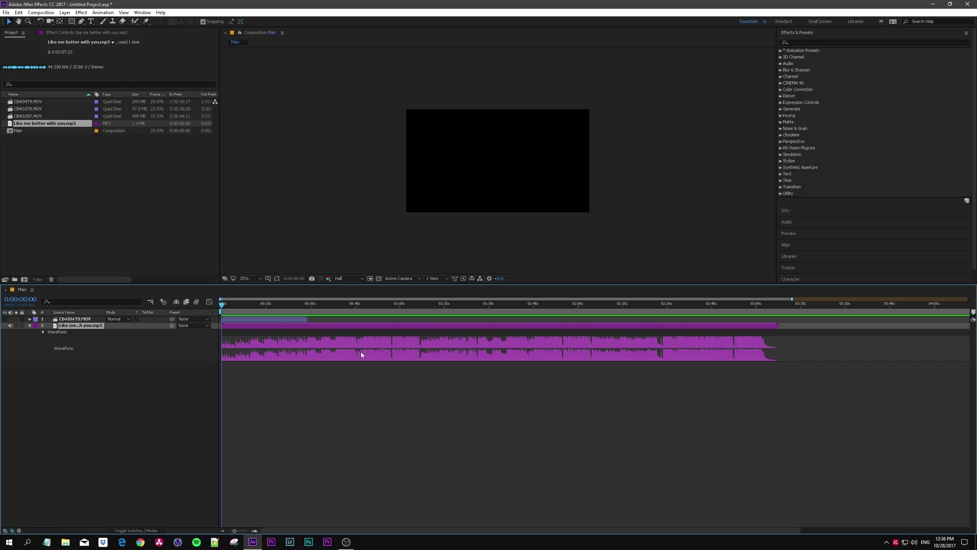
{"action": "left_click", "coordinate": [254, 531]}
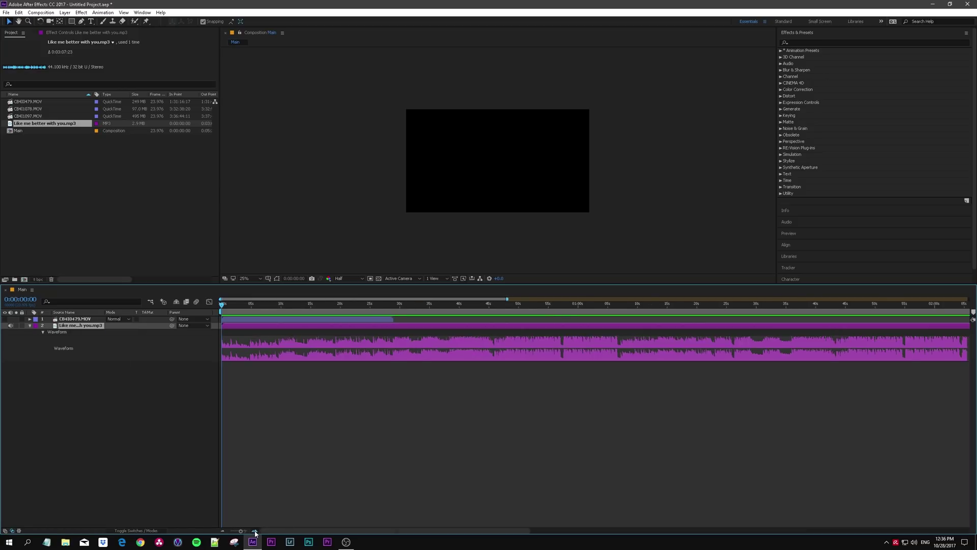
{"action": "left_click", "coordinate": [255, 530]}
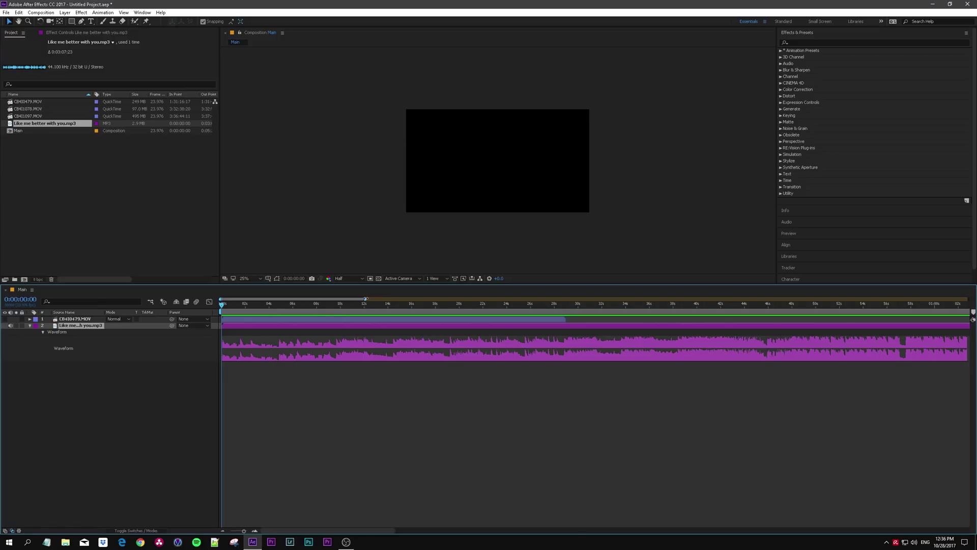
{"action": "left_click_drag", "start_coordinate": [366, 299], "coordinate": [599, 299]}
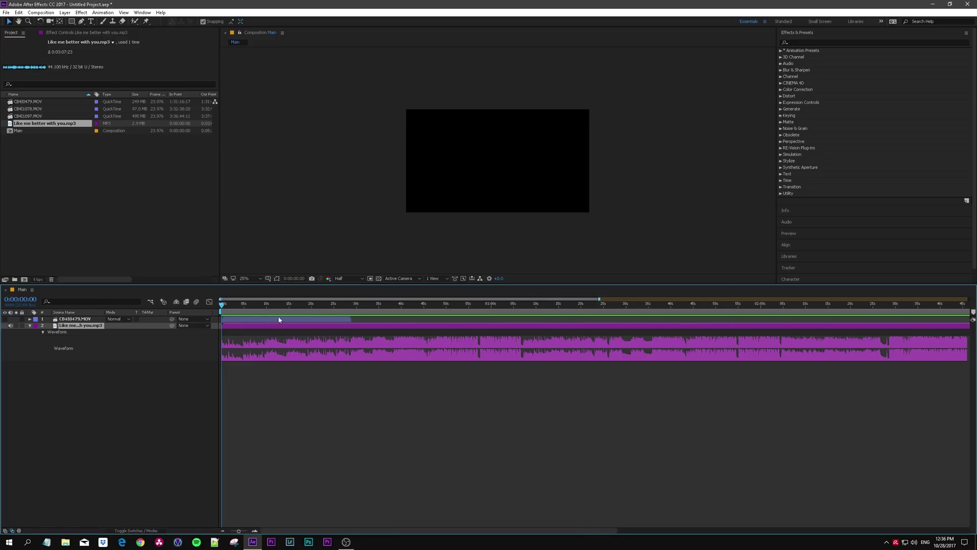
Step: Play the music from 0:00:25:10 and add layer markers on its beats between about 29 and 36 seconds
{"action": "left_click_drag", "start_coordinate": [239, 305], "coordinate": [154, 306]}
{"action": "left_click", "coordinate": [336, 306]}
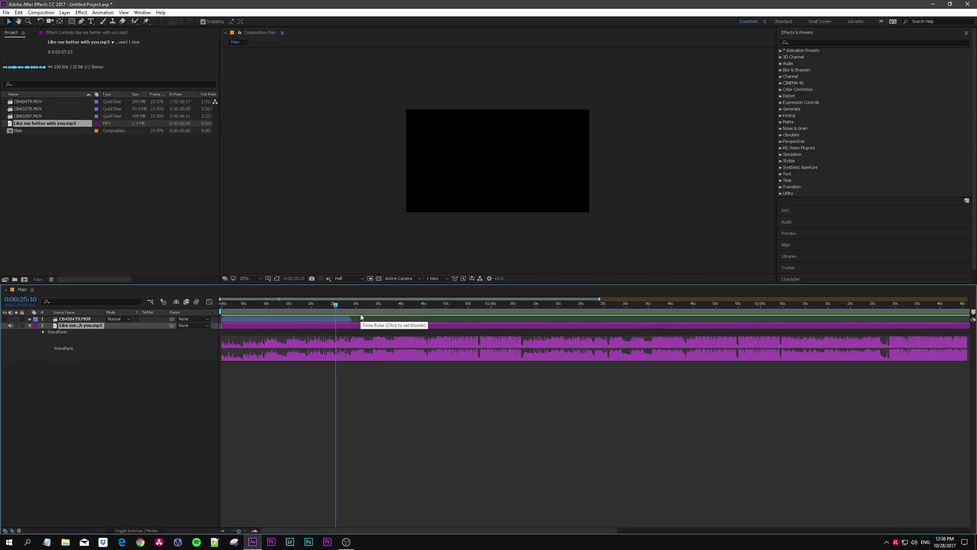
{"action": "key", "text": "space"}
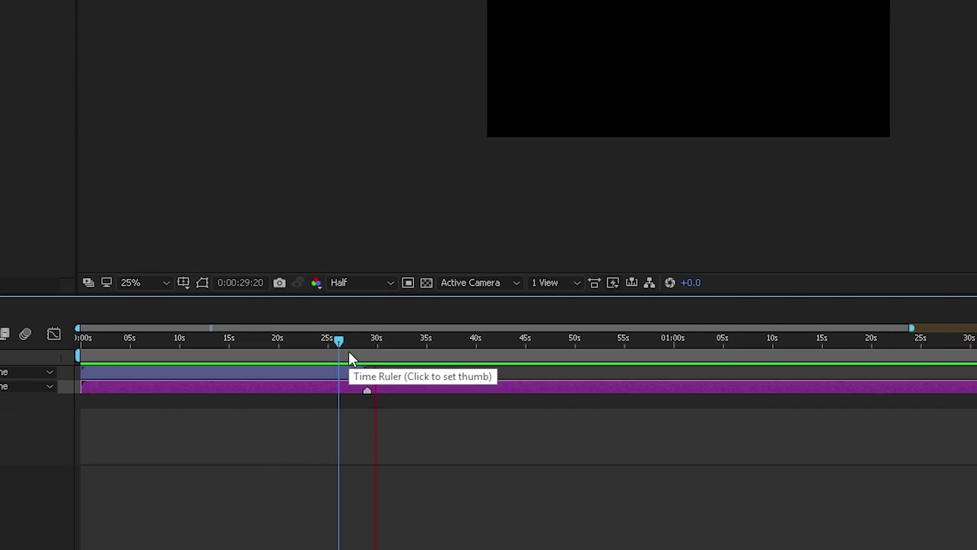
{"action": "key", "text": "KP_Multiply"}
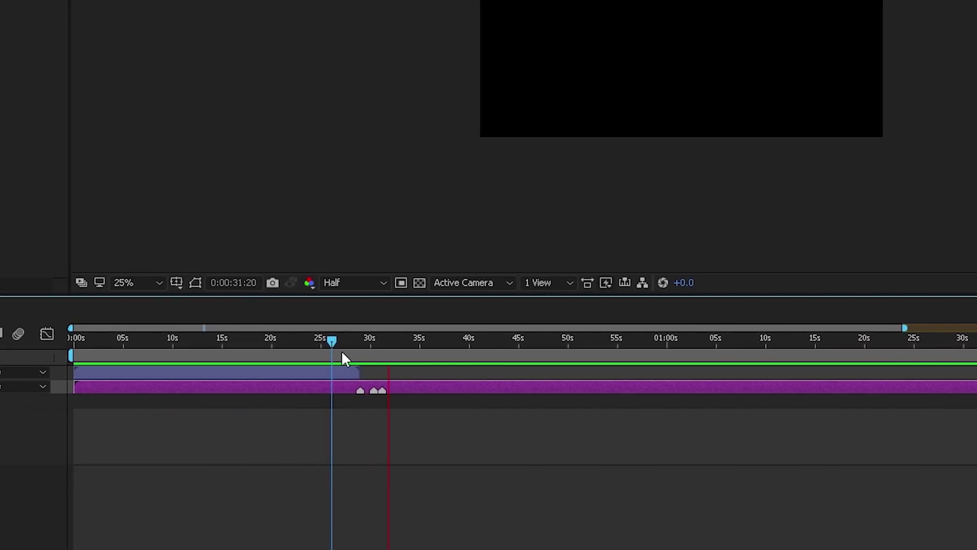
{"action": "key", "text": "KP_Multiply"}
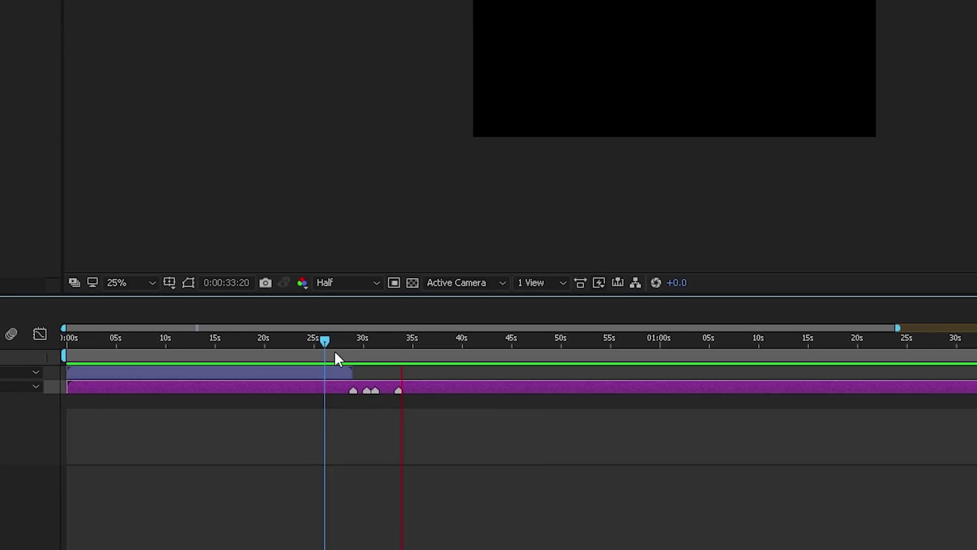
{"action": "key", "text": "KP_Multiply"}
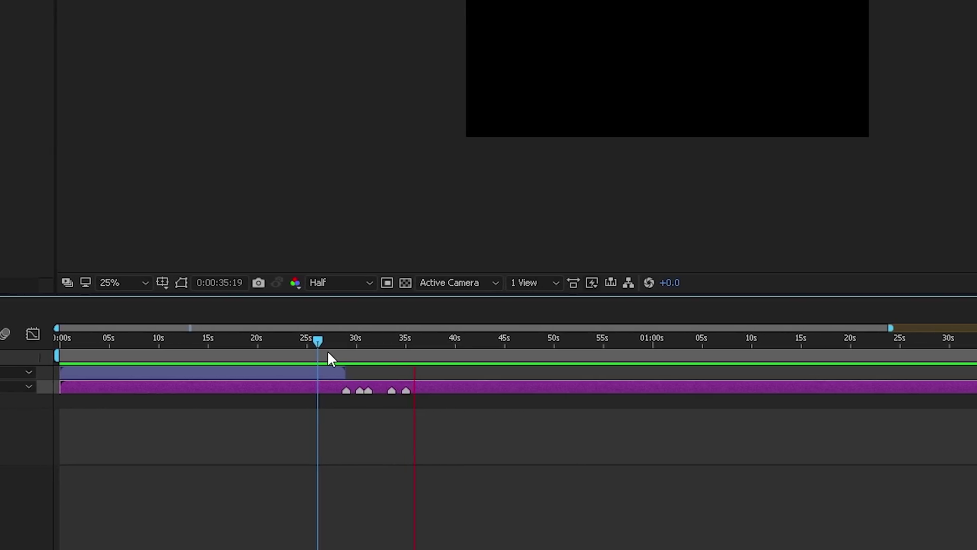
{"action": "key", "text": "KP_Multiply"}
{"action": "key", "text": "space"}
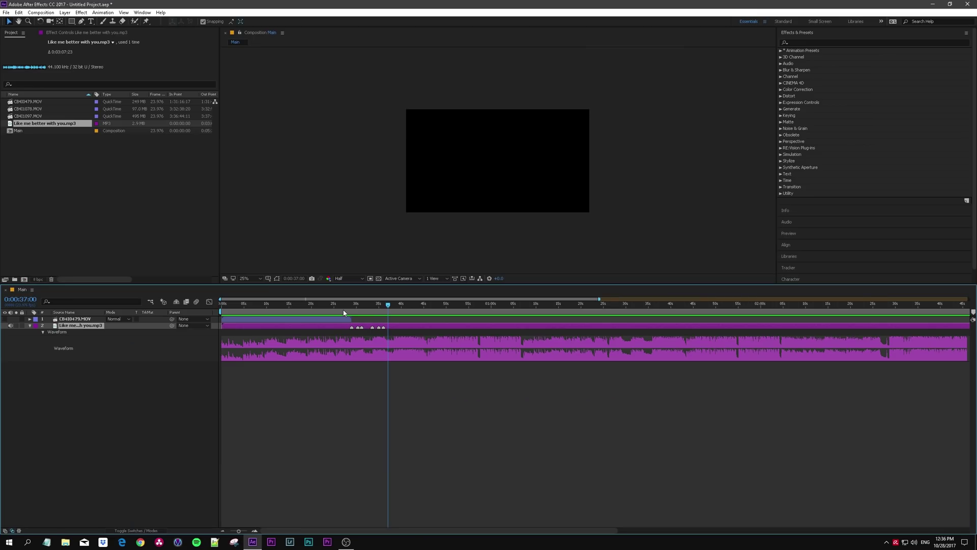
Step: Magnify the marked stretch of the music and shift the first marker earlier, toward the waveform jump at 0:00:28:21
{"action": "left_click", "coordinate": [223, 530]}
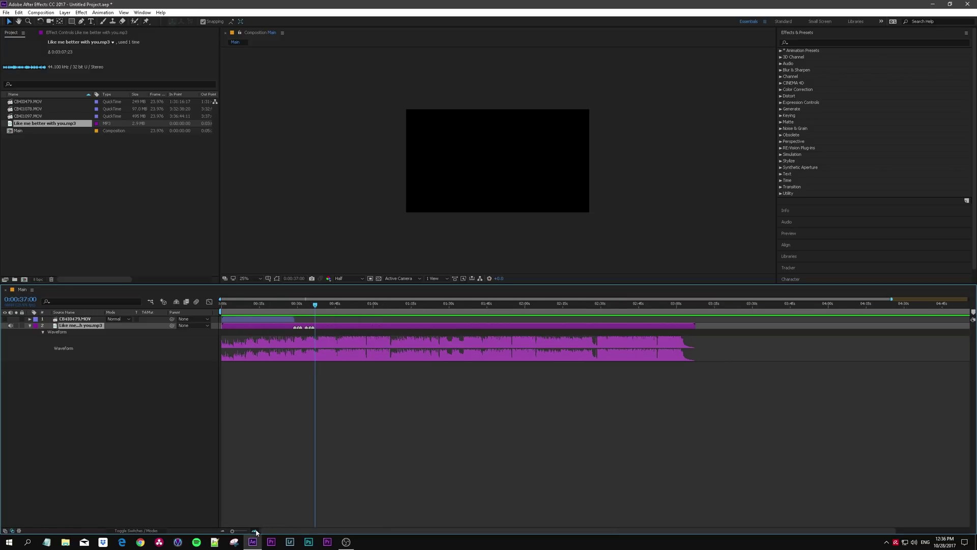
{"action": "left_click", "coordinate": [256, 530]}
{"action": "left_click", "coordinate": [256, 531]}
{"action": "left_click", "coordinate": [256, 531]}
{"action": "left_click", "coordinate": [256, 530]}
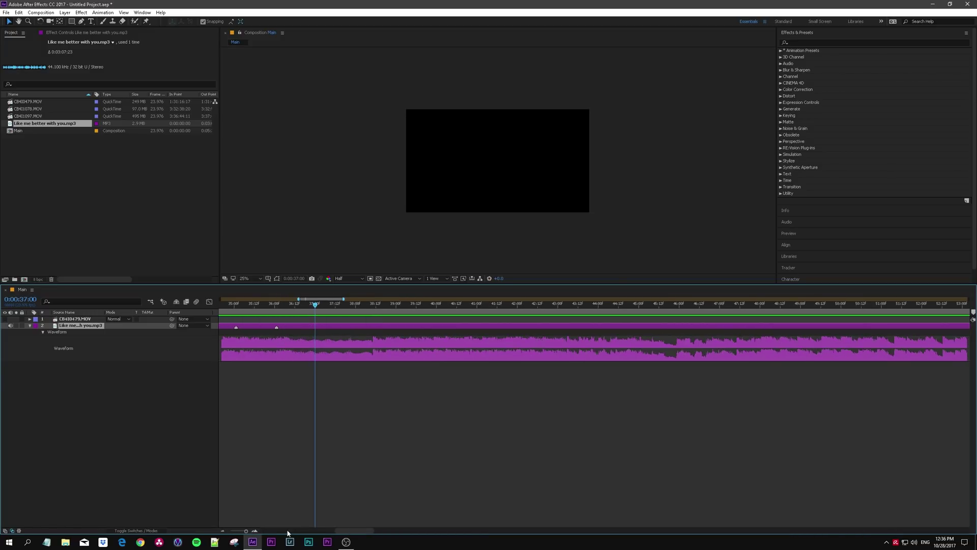
{"action": "mouse_move", "coordinate": [349, 532]}
{"action": "left_mouse_down"}
{"action": "mouse_move", "coordinate": [337, 532]}
{"action": "mouse_move", "coordinate": [351, 530]}
{"action": "left_mouse_up"}
{"action": "left_click", "coordinate": [279, 307]}
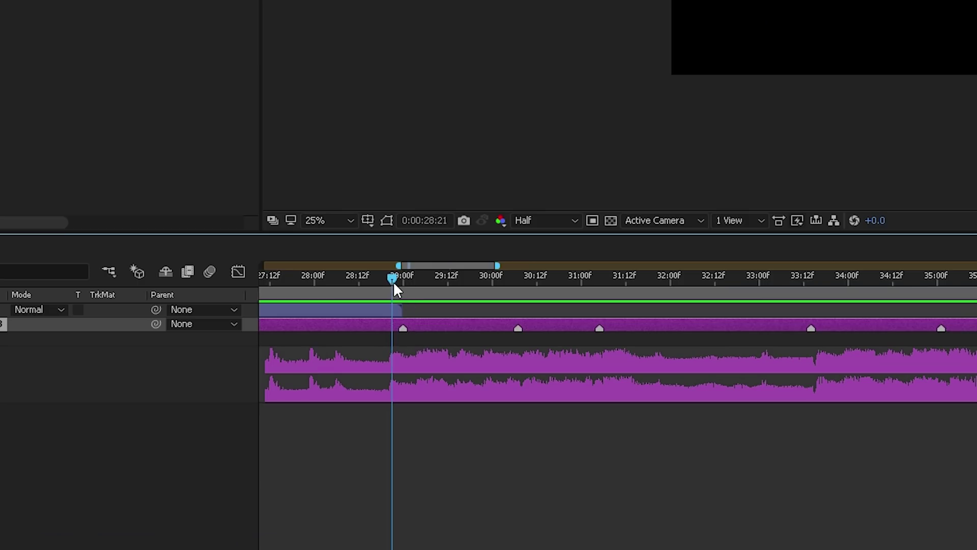
{"action": "left_click_drag", "start_coordinate": [403, 328], "coordinate": [396, 328]}
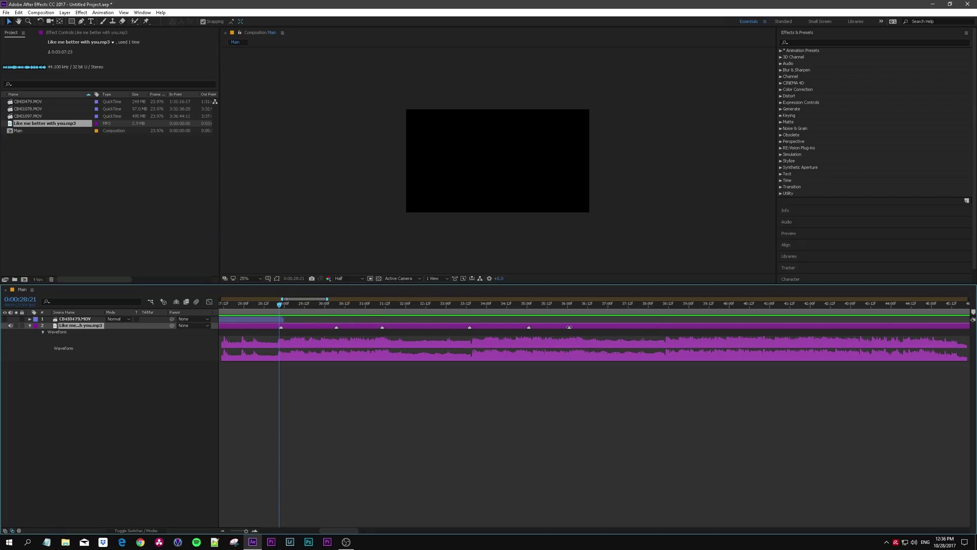
Step: Play the music from 0:00:27:19 and from 0:00:33:05 to check the markers, moving the third marker slightly earlier onto its beat
{"action": "left_click", "coordinate": [237, 306]}
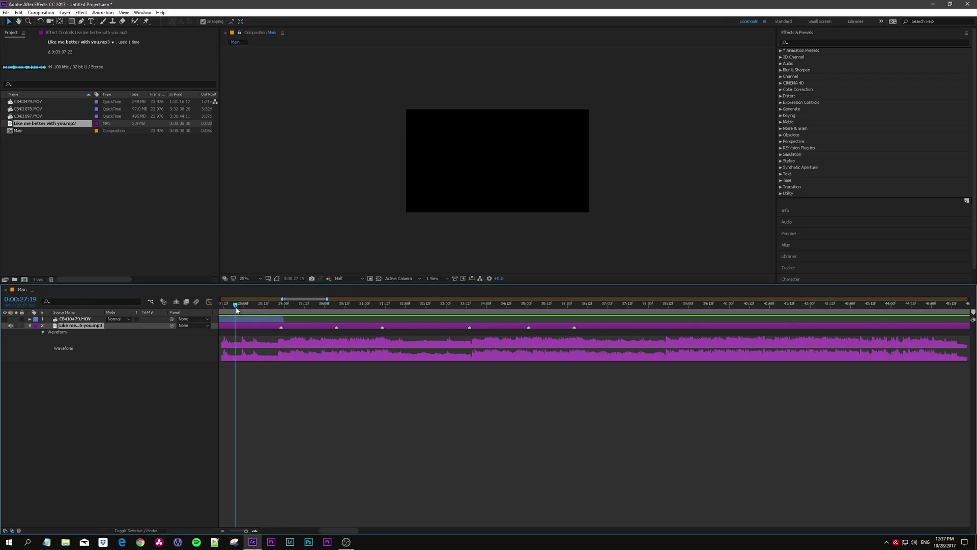
{"action": "key", "text": "space"}
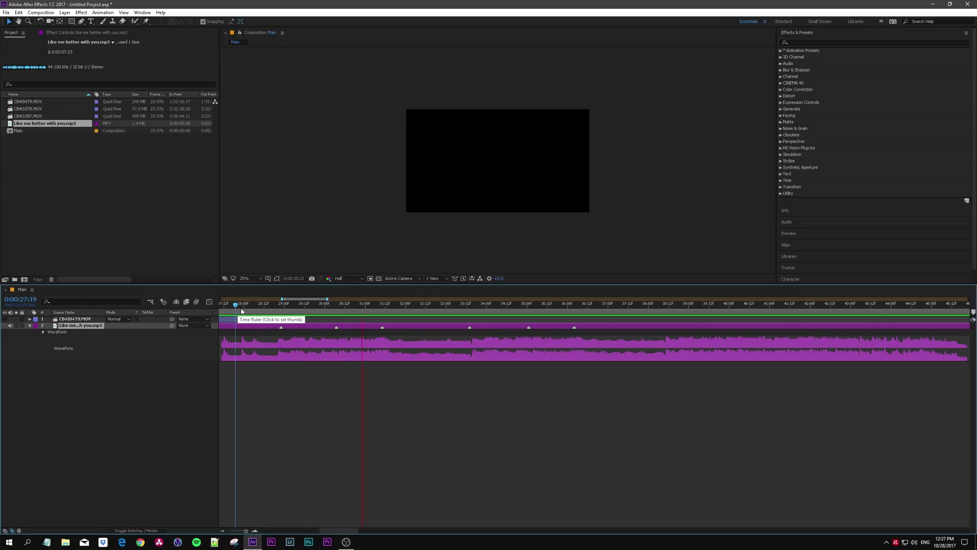
{"action": "key", "text": "space"}
{"action": "left_click_drag", "start_coordinate": [384, 329], "coordinate": [377, 330]}
{"action": "key", "text": "space"}
{"action": "left_click", "coordinate": [455, 304]}
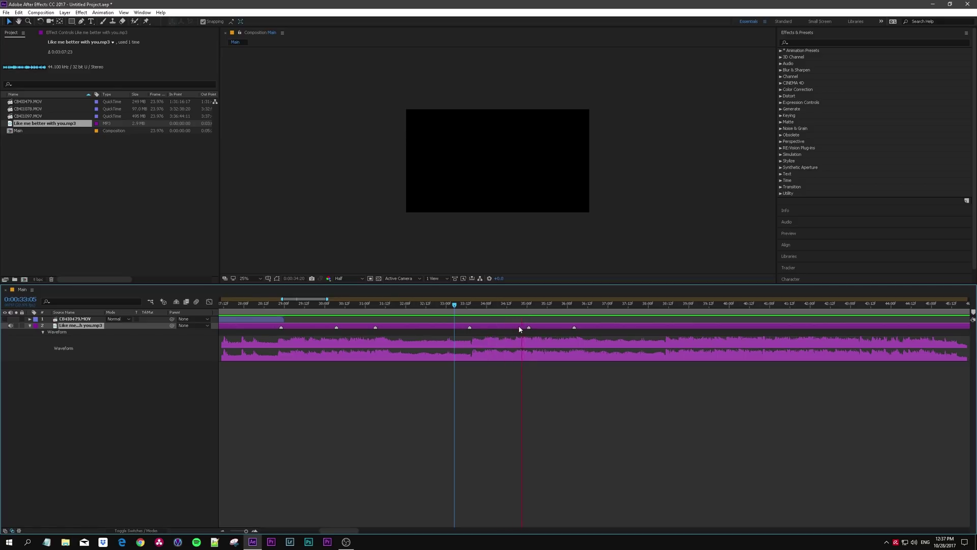
{"action": "key", "text": "space"}
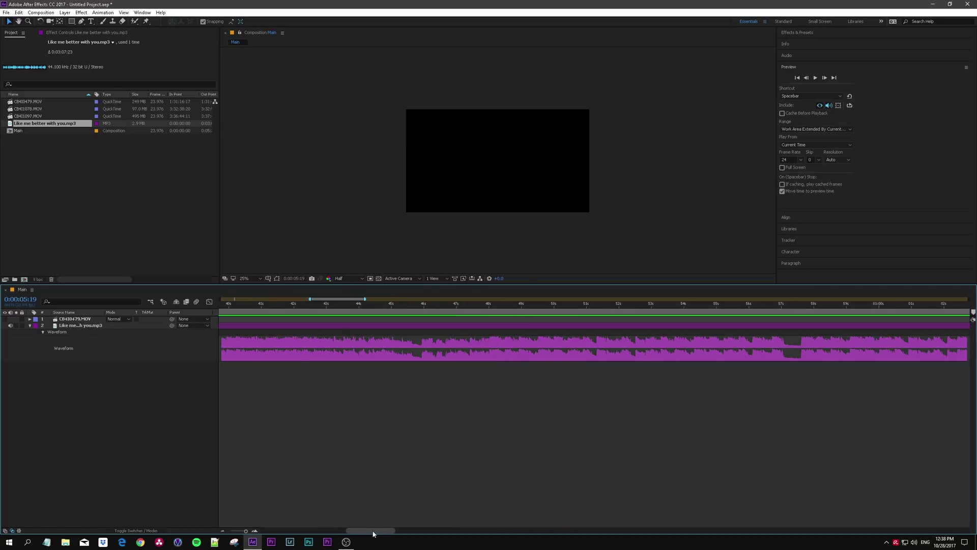
{"action": "left_click_drag", "start_coordinate": [373, 532], "coordinate": [338, 532]}
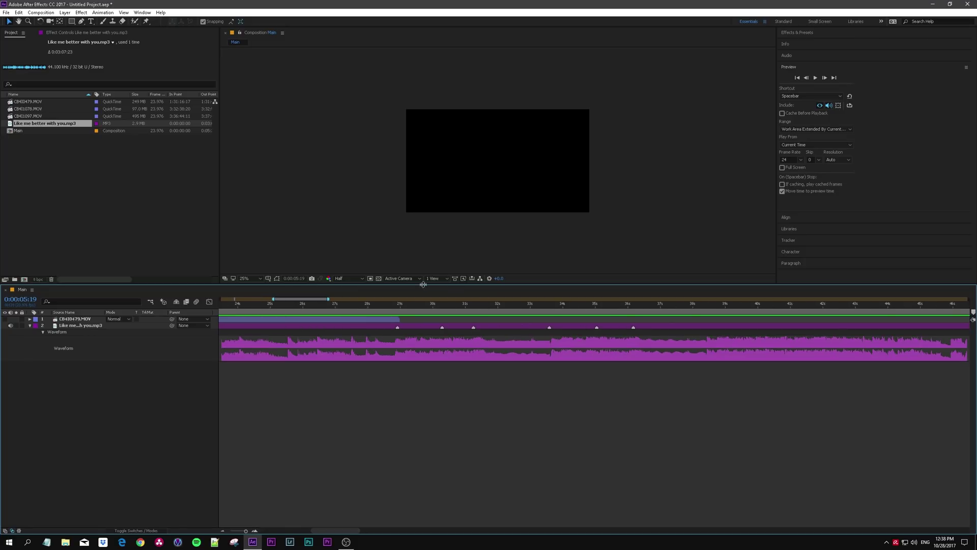
Step: Make the CB4I0479.MOV layer visible and slide it later in time until it ends at about 42:19, scrubbing the footage against the markers
{"action": "left_click", "coordinate": [5, 319]}
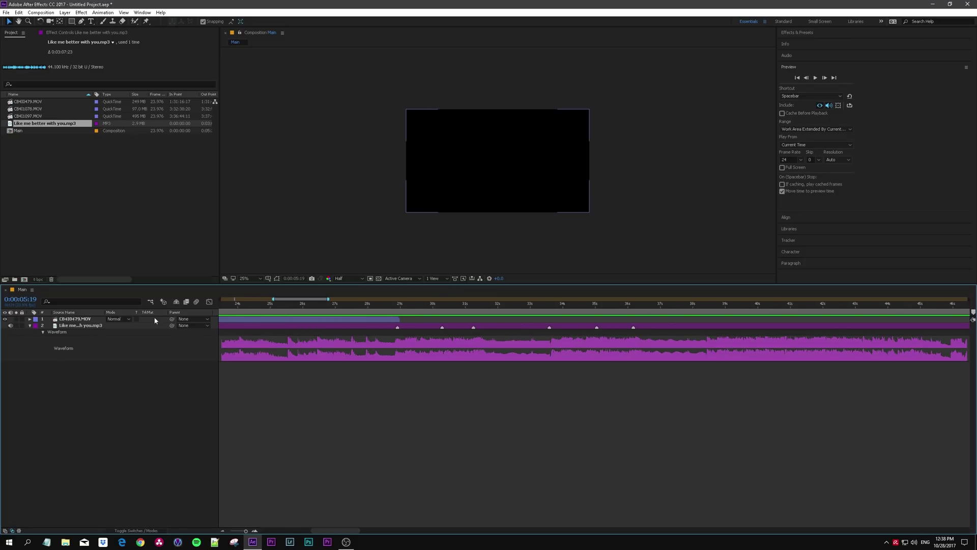
{"action": "left_click_drag", "start_coordinate": [319, 320], "coordinate": [639, 325]}
{"action": "left_click", "coordinate": [404, 305]}
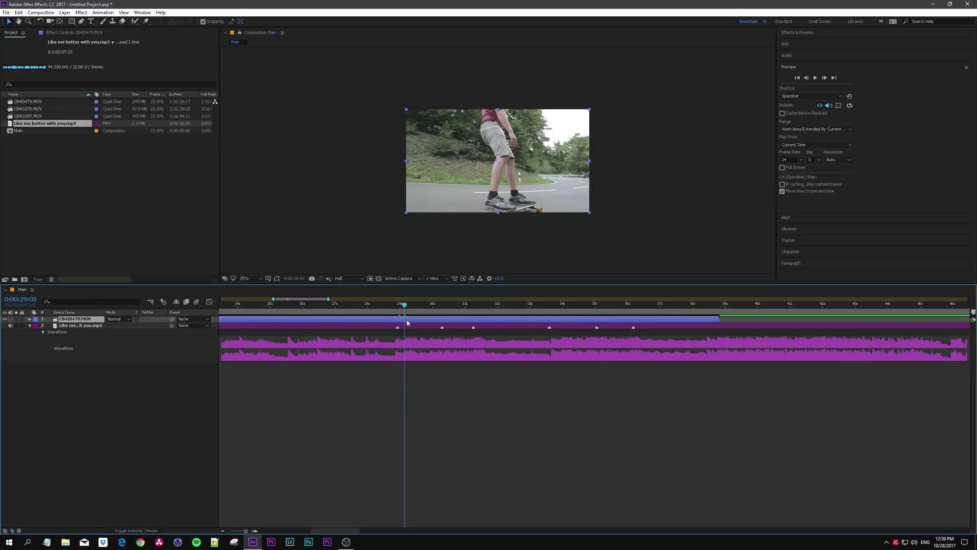
{"action": "left_click_drag", "start_coordinate": [404, 306], "coordinate": [545, 328]}
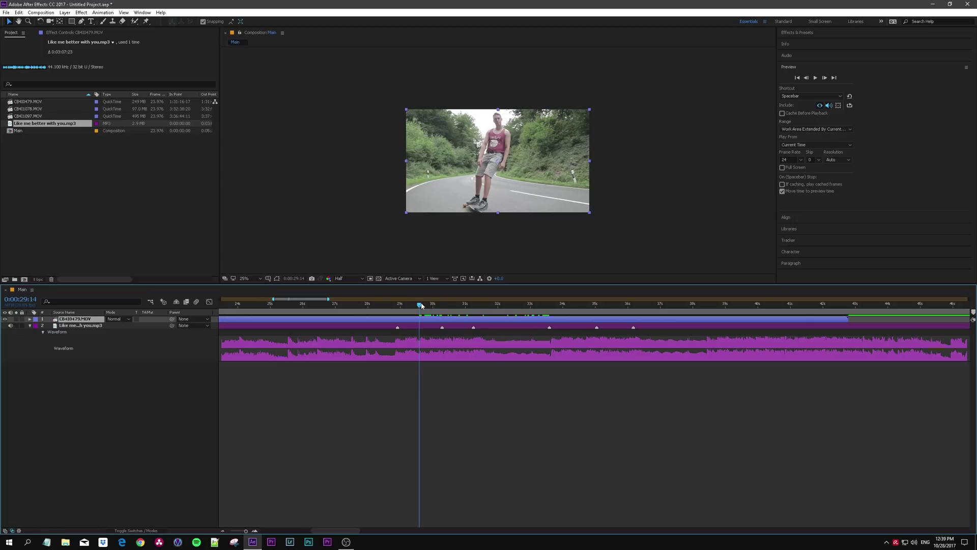
{"action": "left_click_drag", "start_coordinate": [421, 305], "coordinate": [462, 311]}
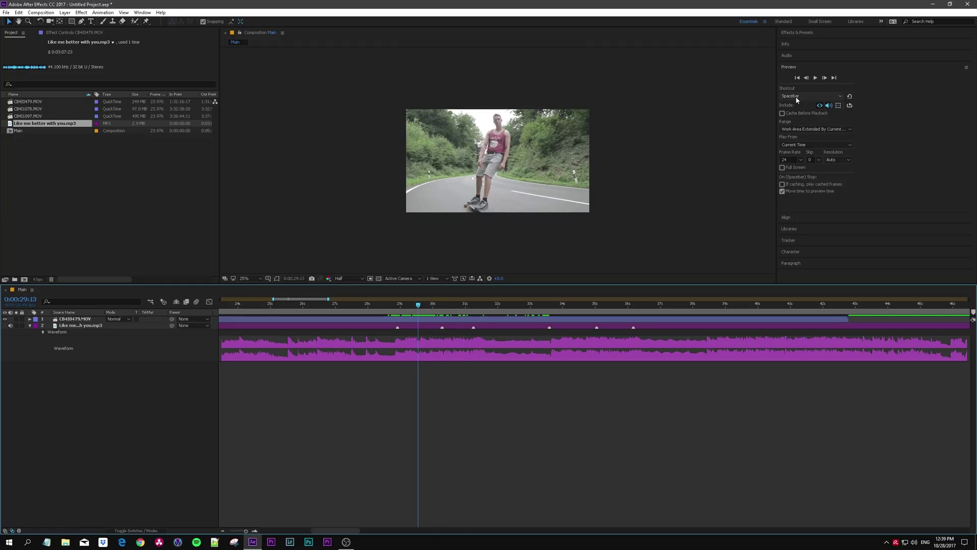
Step: Search the effects for warp and select Warp Stabilizer VFX
{"action": "left_click", "coordinate": [814, 33]}
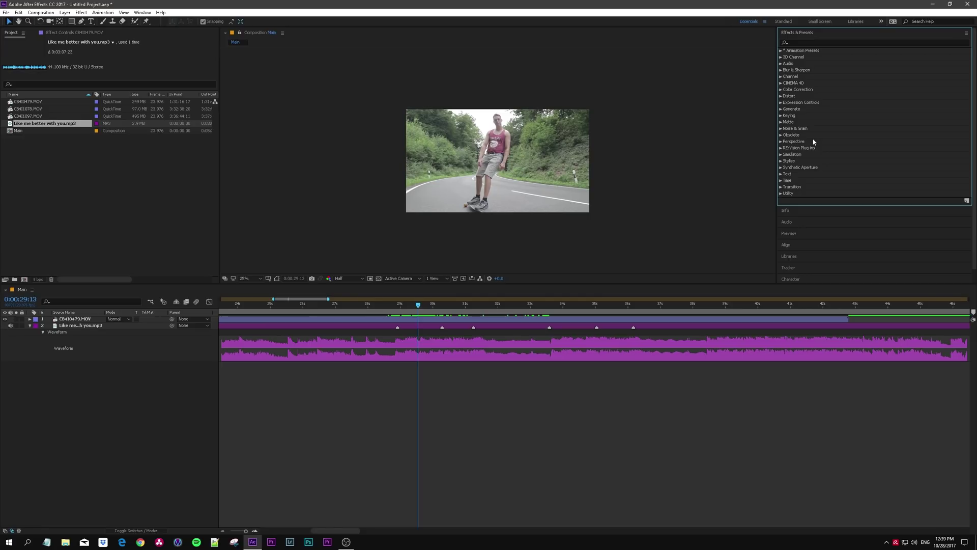
{"action": "left_click", "coordinate": [809, 42]}
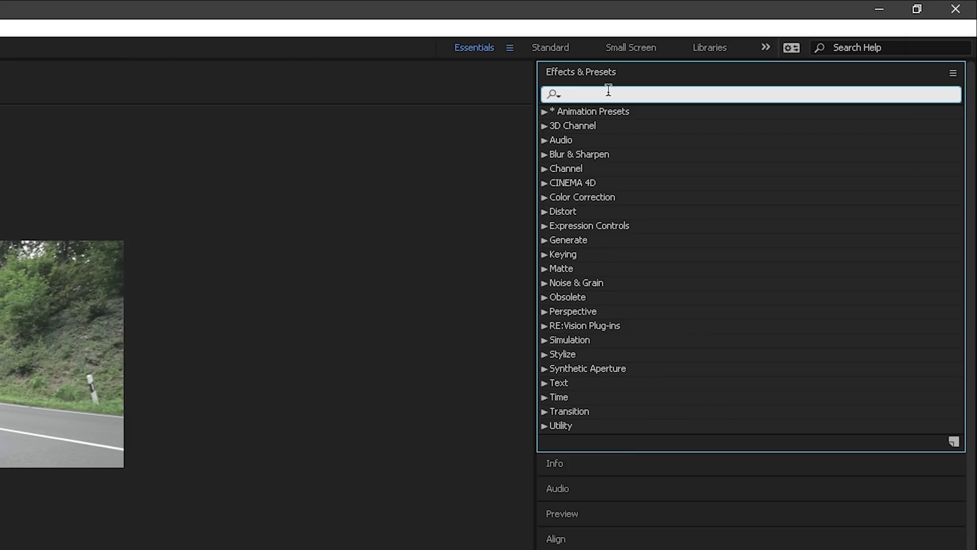
{"action": "type", "text": "warp"}
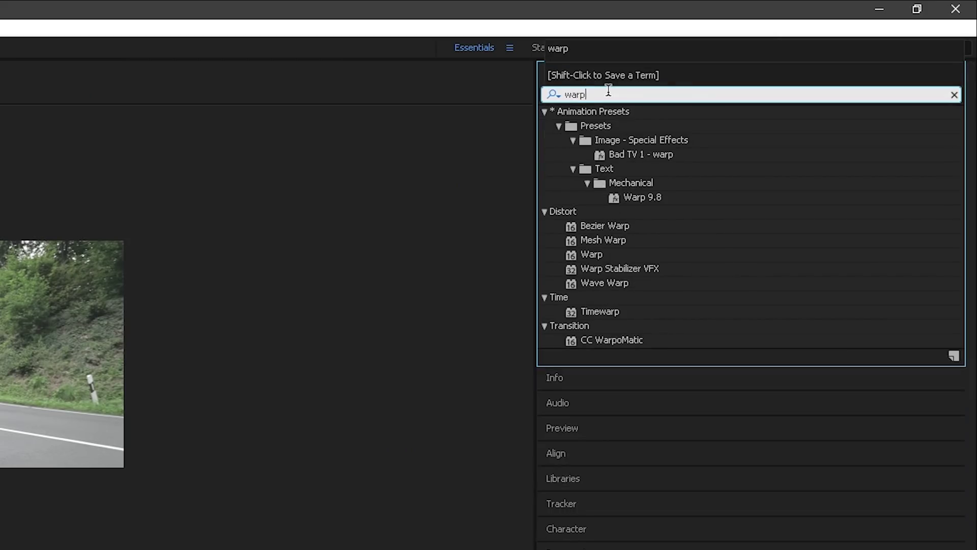
{"action": "left_click", "coordinate": [629, 267]}
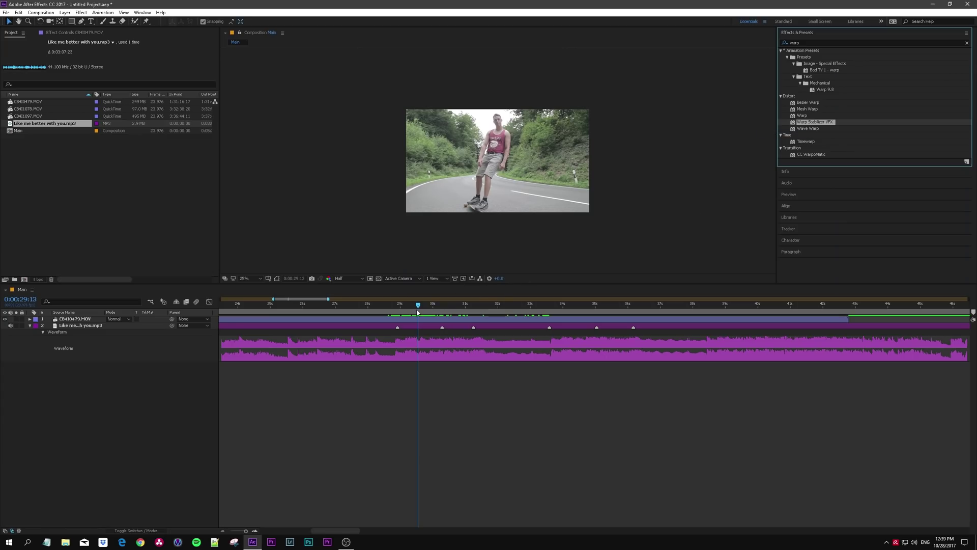
Step: Split the CB4I0479.MOV layer at 0:00:33:17 and delete the part after the cut
{"action": "left_click_drag", "start_coordinate": [418, 306], "coordinate": [553, 309]}
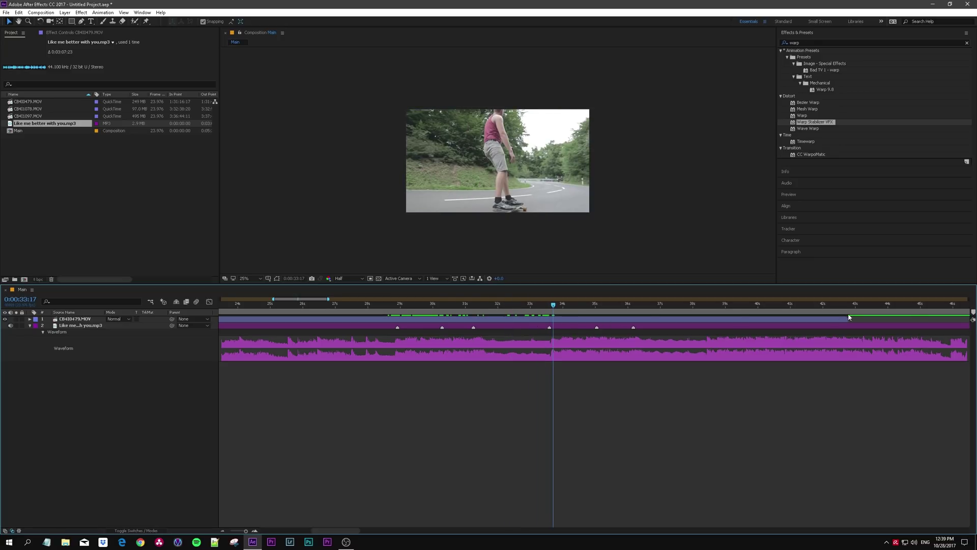
{"action": "left_click", "coordinate": [558, 320]}
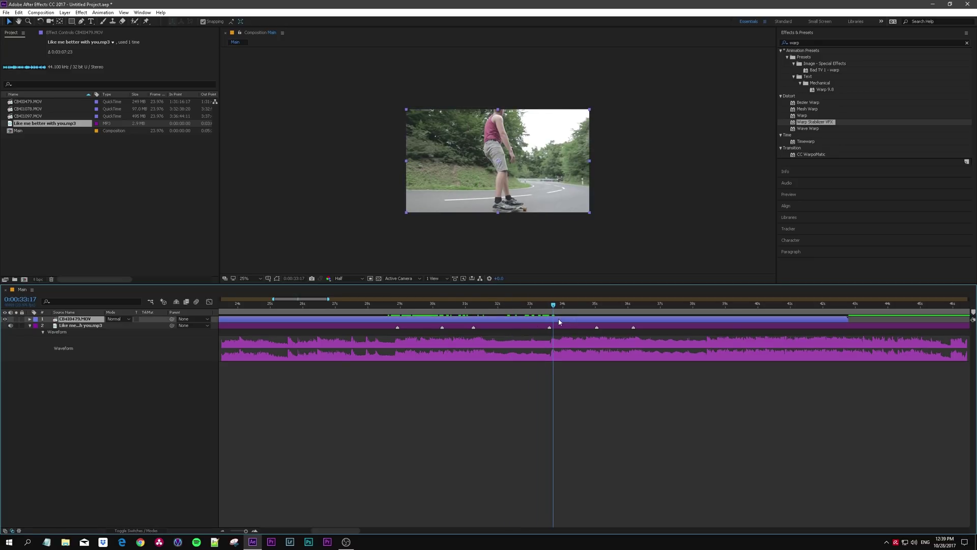
{"action": "key", "text": "ctrl+shift+d"}
{"action": "key", "text": "Delete"}
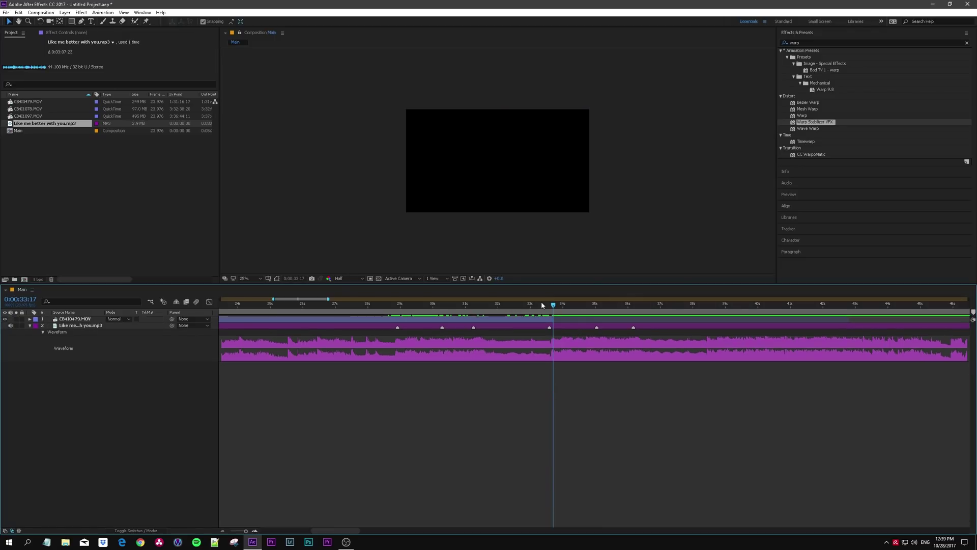
Step: Cut away the CB4I0479.MOV footage before 0:00:25:06, and extend the remaining clip's start about one second earlier
{"action": "mouse_move", "coordinate": [266, 306]}
{"action": "left_mouse_down"}
{"action": "mouse_move", "coordinate": [255, 306]}
{"action": "mouse_move", "coordinate": [278, 308]}
{"action": "left_mouse_up"}
{"action": "left_click", "coordinate": [275, 319]}
{"action": "key", "text": "ctrl+shift+d"}
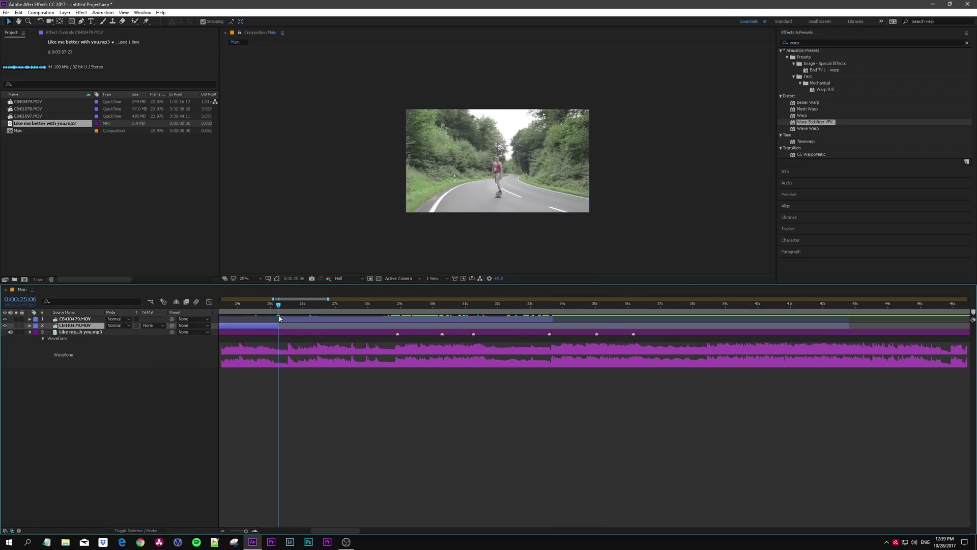
{"action": "left_click", "coordinate": [280, 319]}
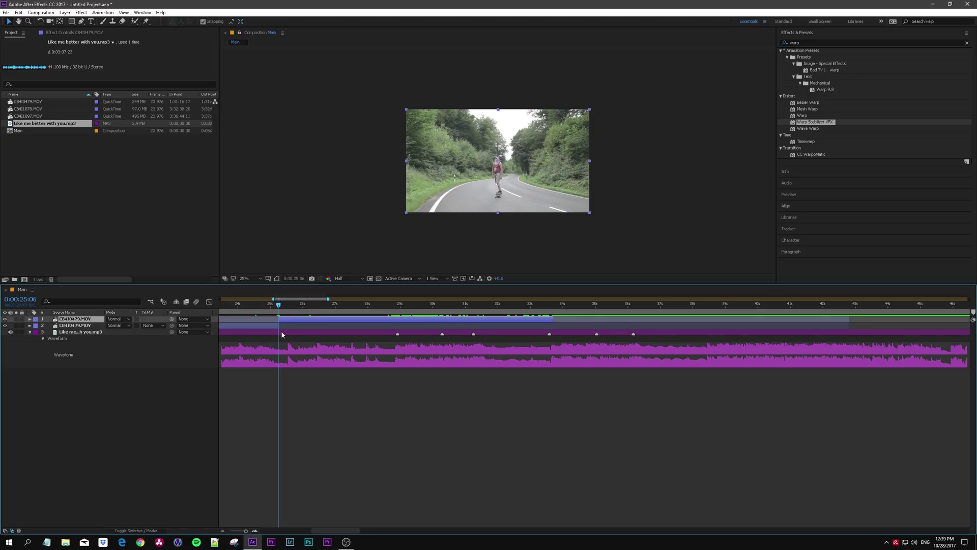
{"action": "left_click", "coordinate": [257, 326]}
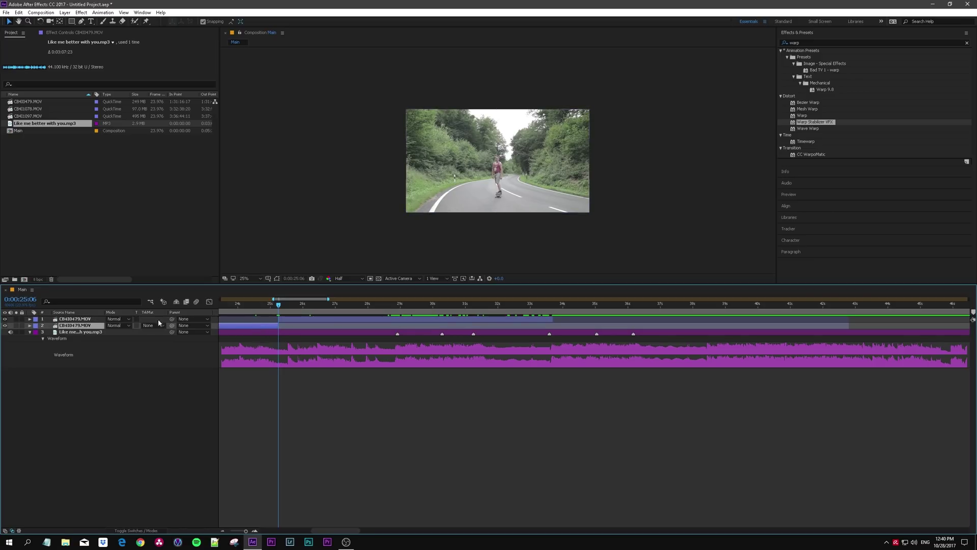
{"action": "key", "text": "Delete"}
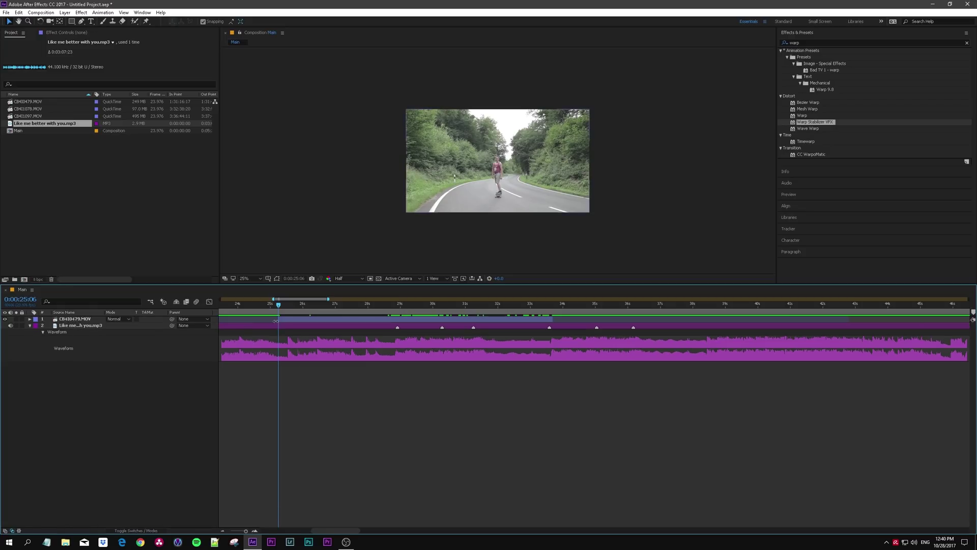
{"action": "left_click", "coordinate": [278, 319]}
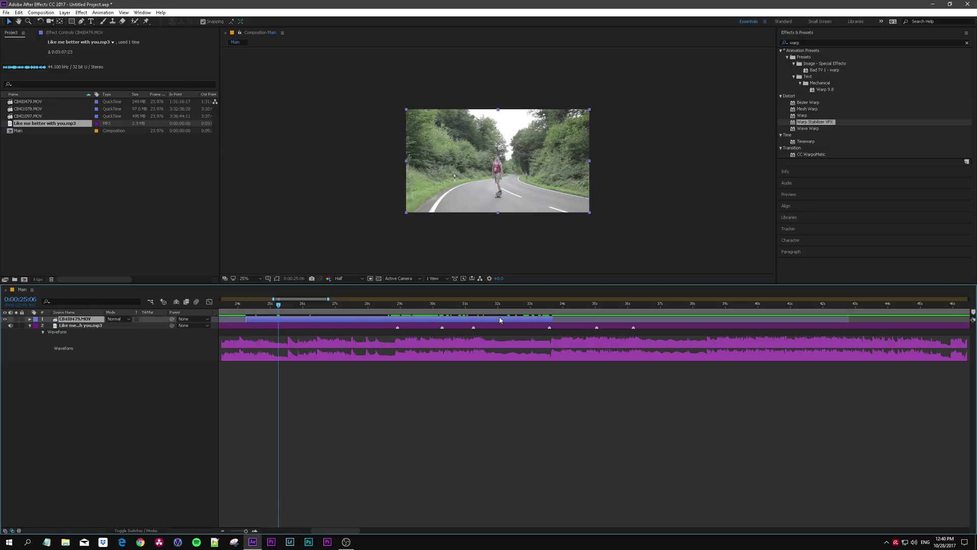
Step: Apply Warp Stabilizer VFX to the trimmed CB4I0479.MOV clip and scrub through the stabilized footage to 0:00:29:14
{"action": "left_click_drag", "start_coordinate": [817, 125], "coordinate": [303, 319]}
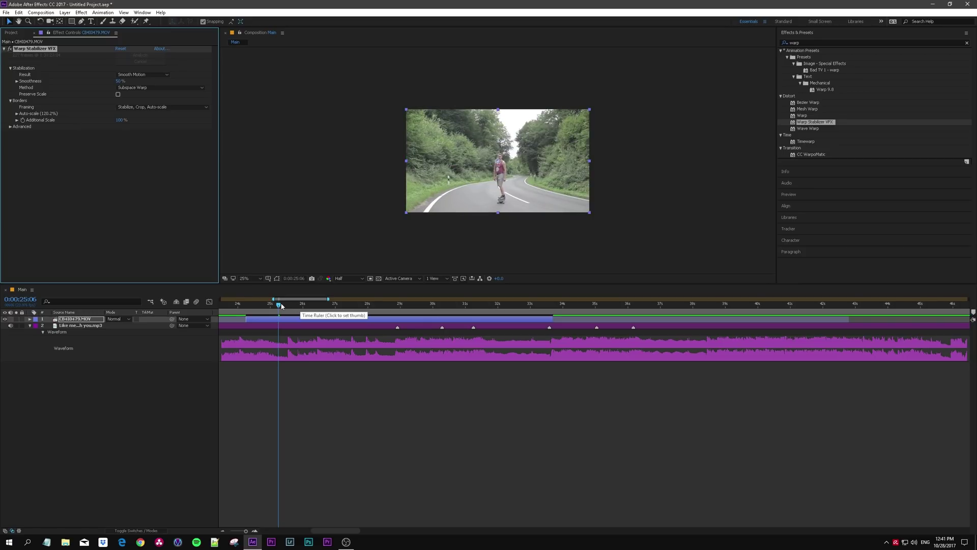
{"action": "left_click", "coordinate": [293, 305]}
{"action": "left_click_drag", "start_coordinate": [294, 305], "coordinate": [421, 317]}
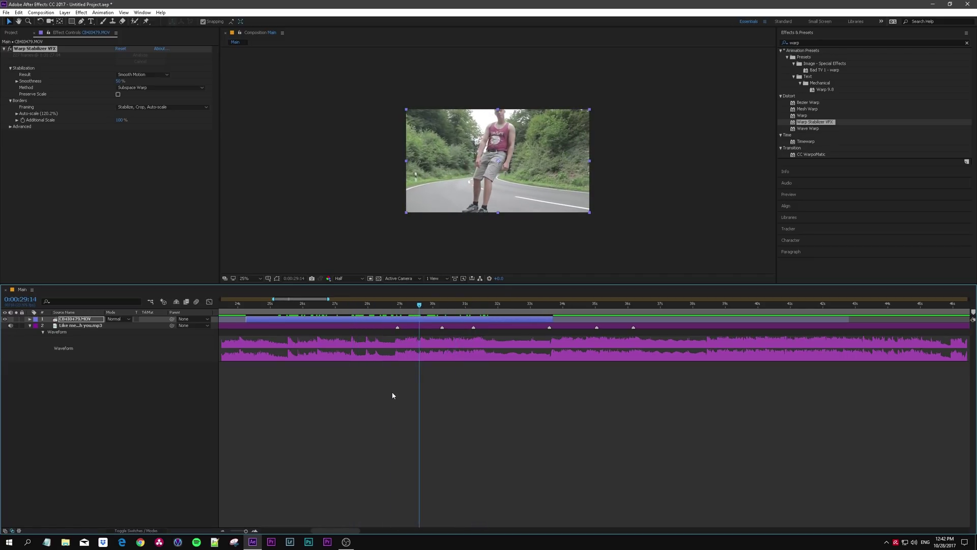
Step: Enable time remapping on the CB4I0479.MOV layer
{"action": "right_click", "coordinate": [420, 321]}
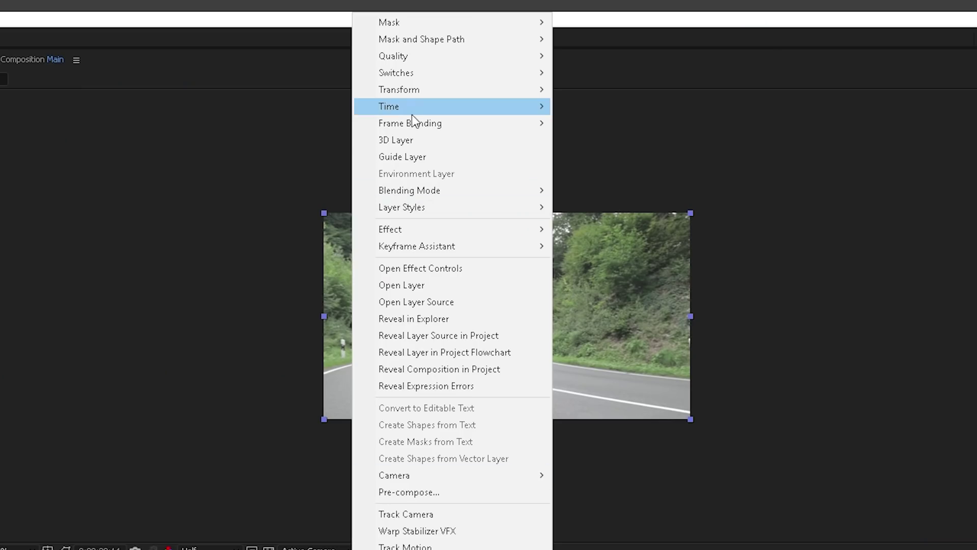
{"action": "mouse_move", "coordinate": [411, 109]}
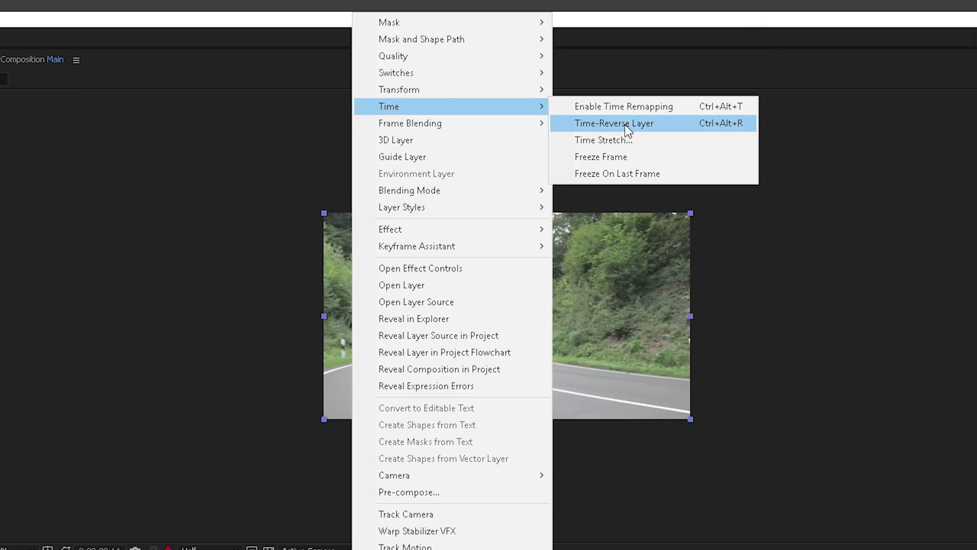
{"action": "left_click", "coordinate": [633, 106]}
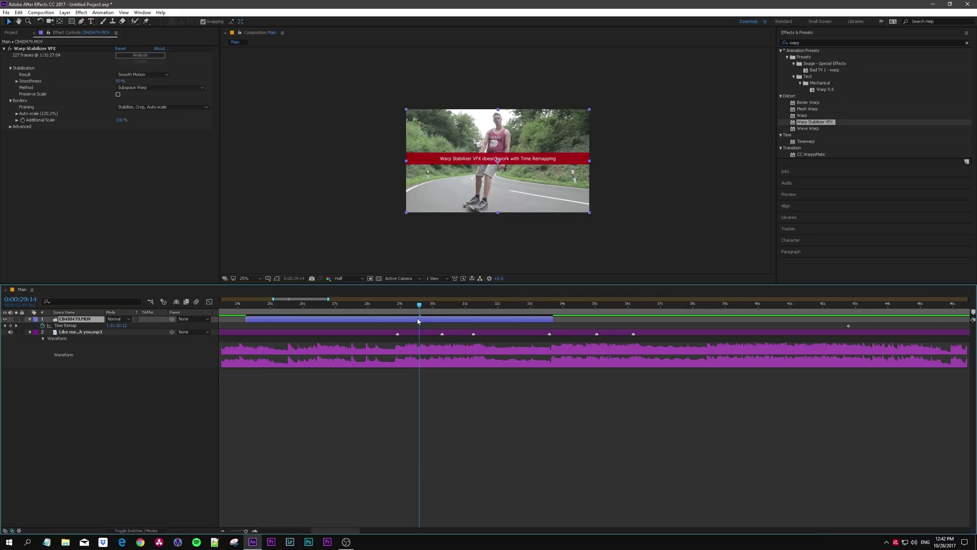
Step: Undo time remapping and pre-compose the CB4I0479.MOV layer as CB4I0479.MOV Comp 1, moving all attributes and adjusting the duration to the layer's span
{"action": "key", "text": "ctrl+z"}
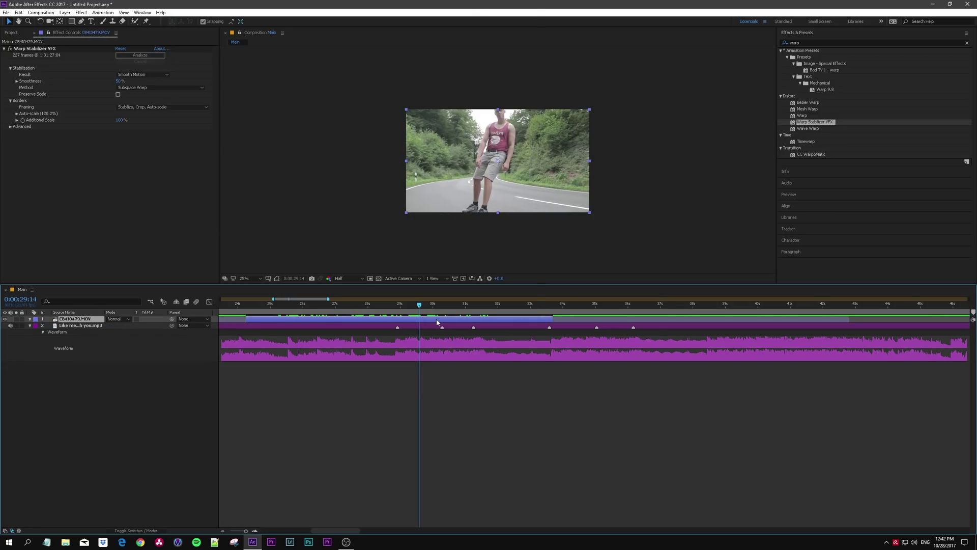
{"action": "right_click", "coordinate": [436, 322]}
{"action": "left_click", "coordinate": [476, 249]}
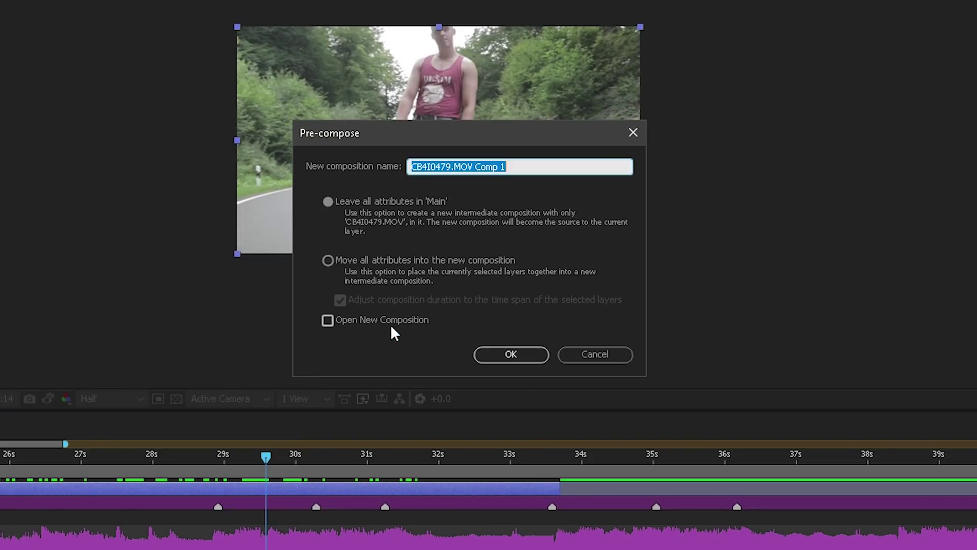
{"action": "left_click", "coordinate": [327, 260]}
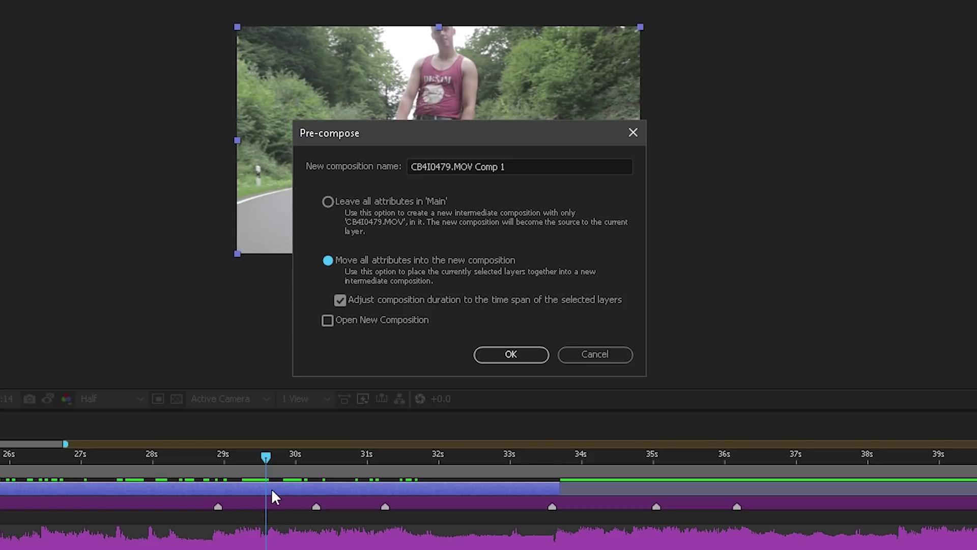
{"action": "left_click", "coordinate": [517, 355]}
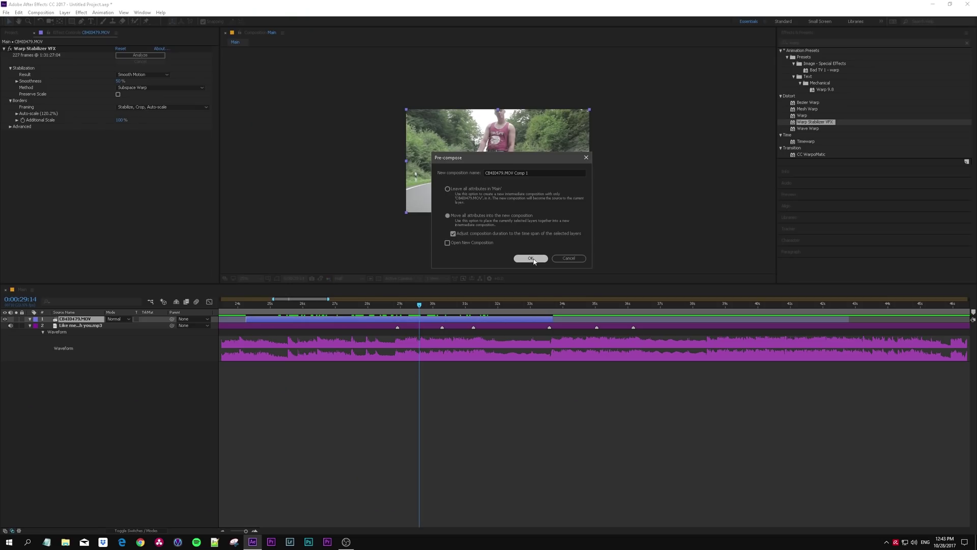
Step: Open the CB4I0479.MOV Comp 1 precomp, inspect the Warp Stabilizer effect on its footage layer, and return to the Main composition
{"action": "double_click", "coordinate": [412, 320]}
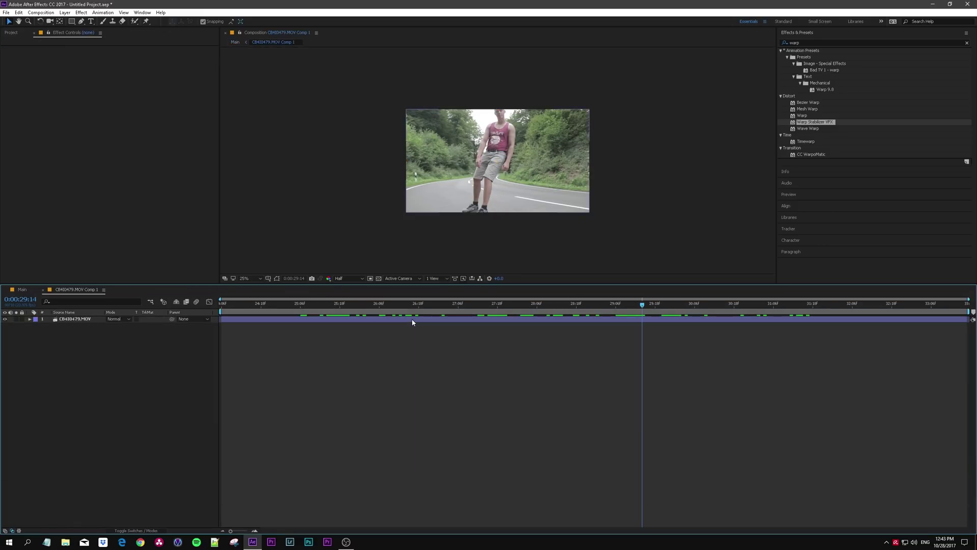
{"action": "left_click", "coordinate": [453, 321]}
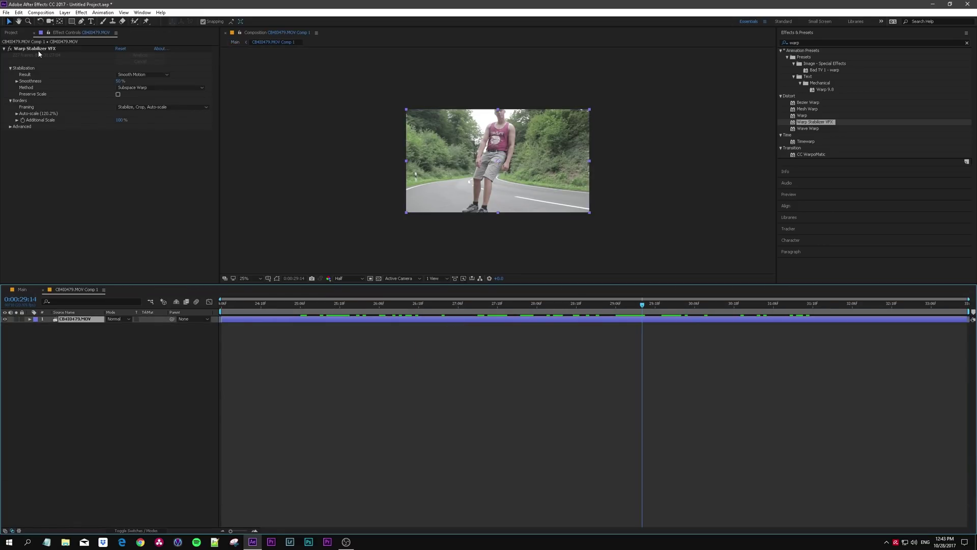
{"action": "left_click", "coordinate": [43, 289]}
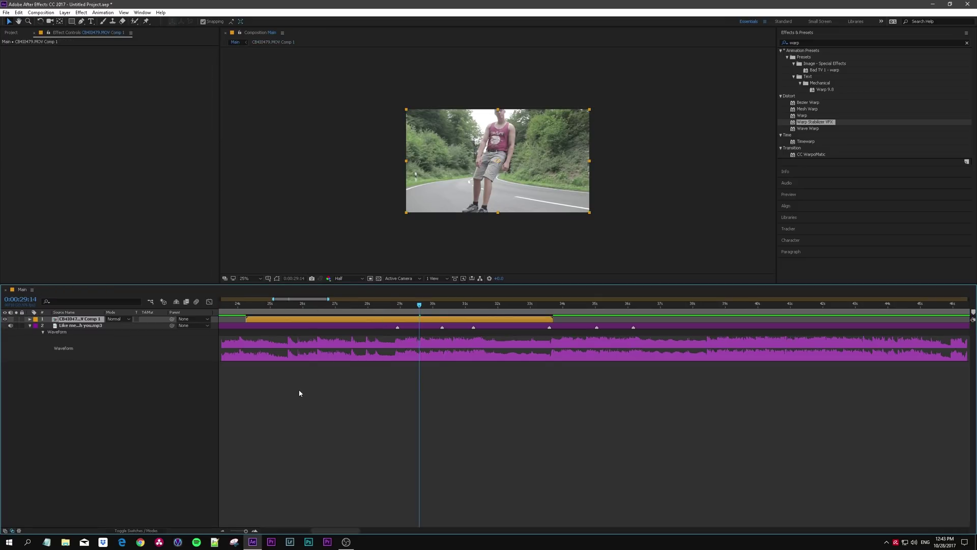
Step: Enable time remapping on the CB4I0479.MOV Comp 1 layer in the Main composition
{"action": "left_click", "coordinate": [300, 393]}
{"action": "left_click", "coordinate": [328, 318]}
{"action": "right_click", "coordinate": [435, 320]}
{"action": "mouse_move", "coordinate": [489, 59]}
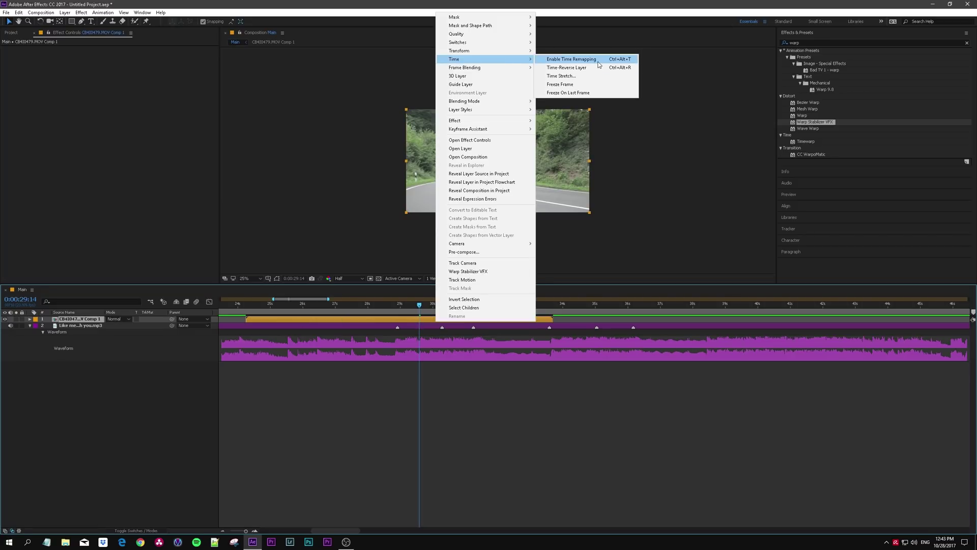
{"action": "left_click", "coordinate": [585, 60]}
Step: Scrub the footage between the first two beat markers and add a Time Remap keyframe at 0:00:29:08 on the precomp layer
{"action": "left_click_drag", "start_coordinate": [420, 305], "coordinate": [398, 308]}
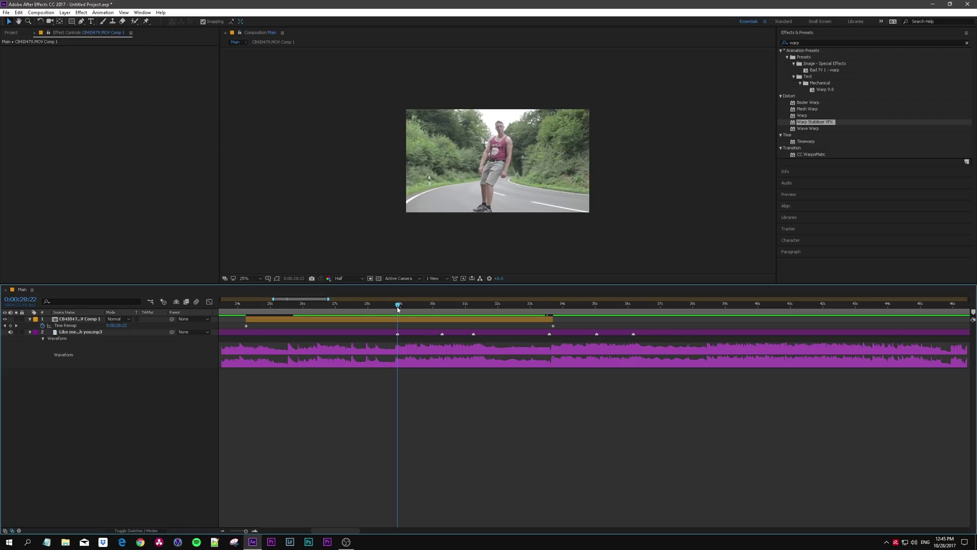
{"action": "left_click_drag", "start_coordinate": [398, 309], "coordinate": [442, 318]}
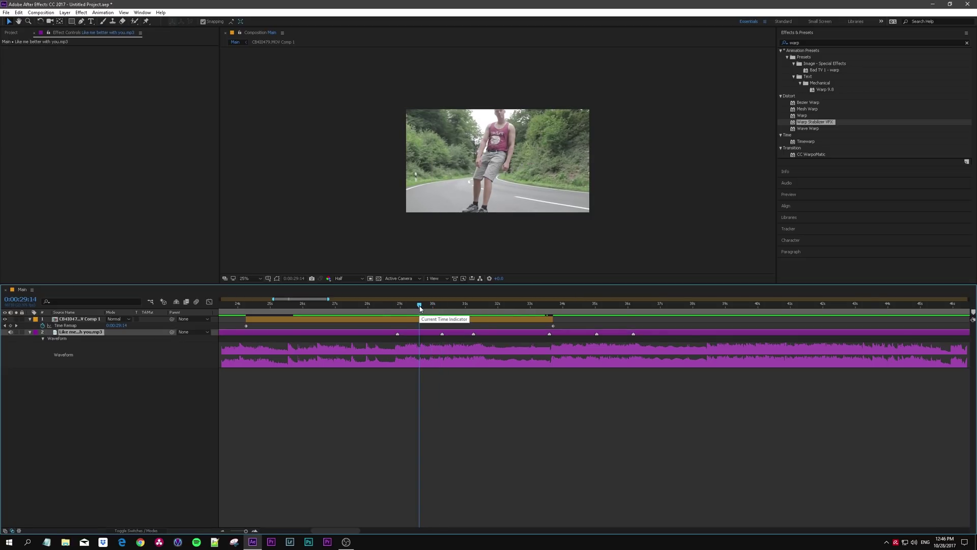
{"action": "left_click_drag", "start_coordinate": [420, 308], "coordinate": [406, 306]}
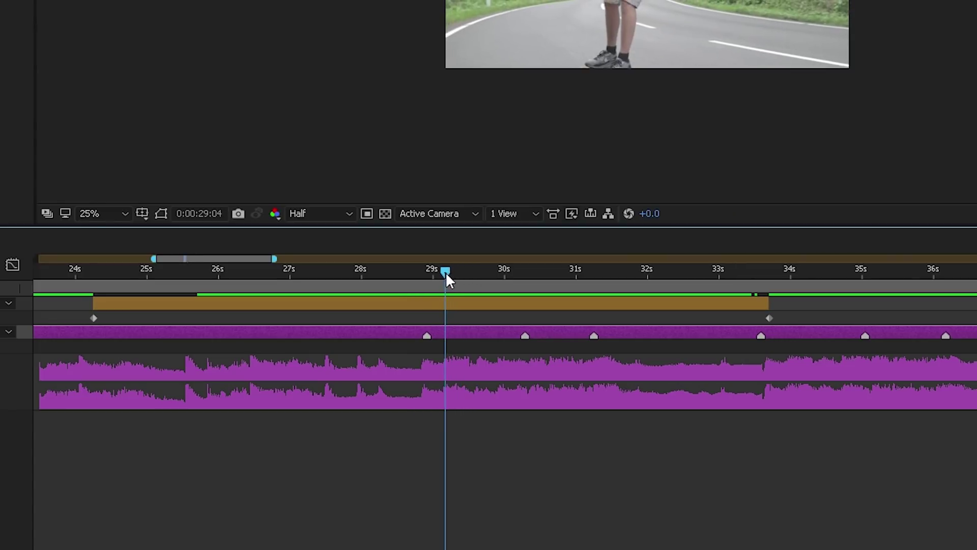
{"action": "left_click_drag", "start_coordinate": [446, 273], "coordinate": [438, 277]}
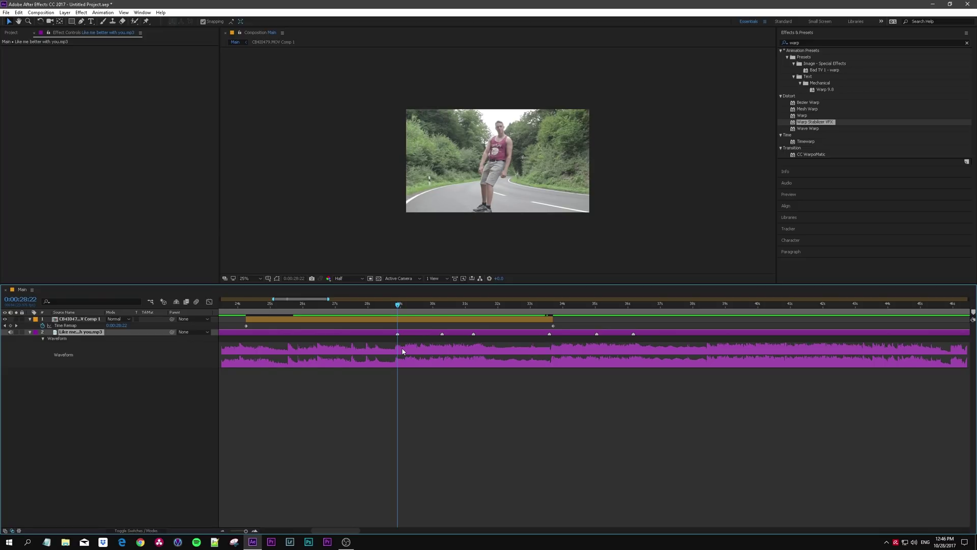
{"action": "key", "text": "space"}
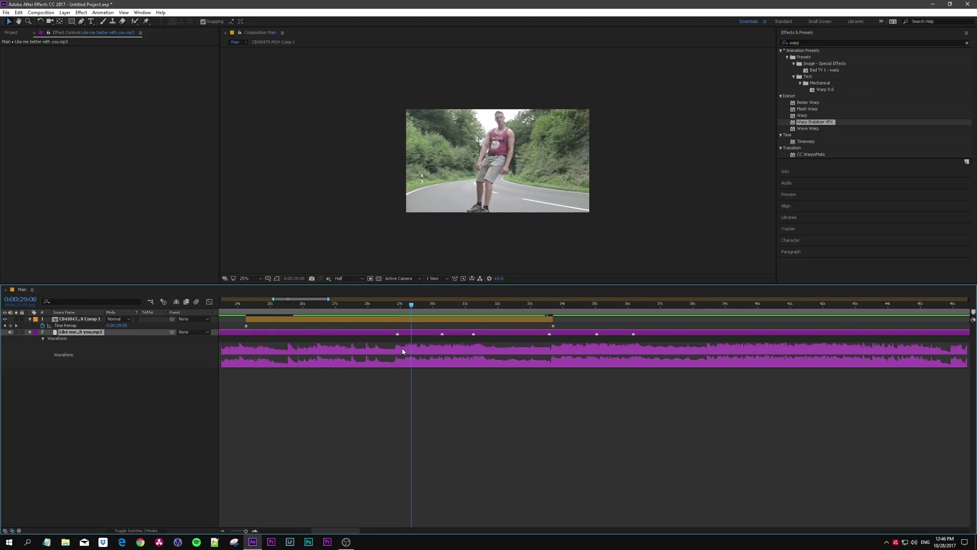
{"action": "left_click", "coordinate": [422, 320]}
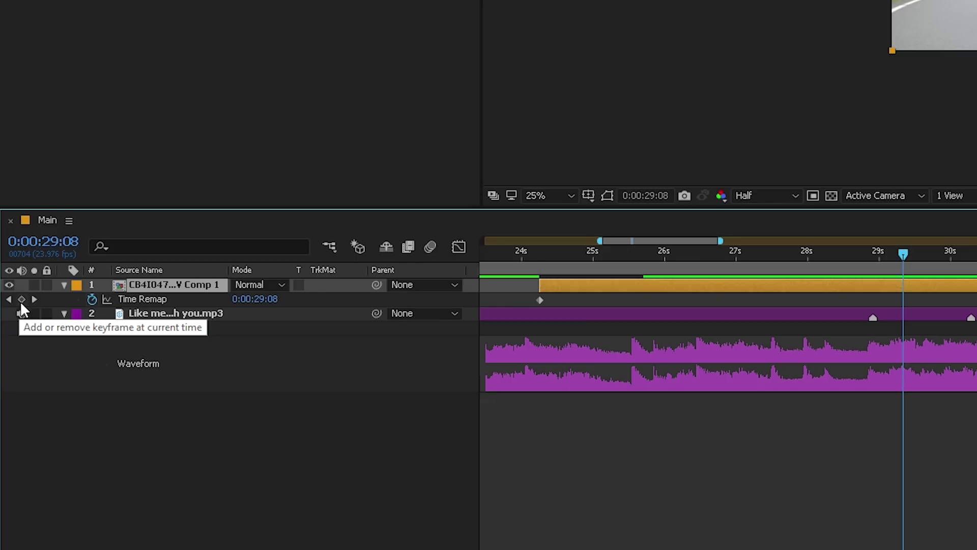
{"action": "left_click", "coordinate": [20, 301]}
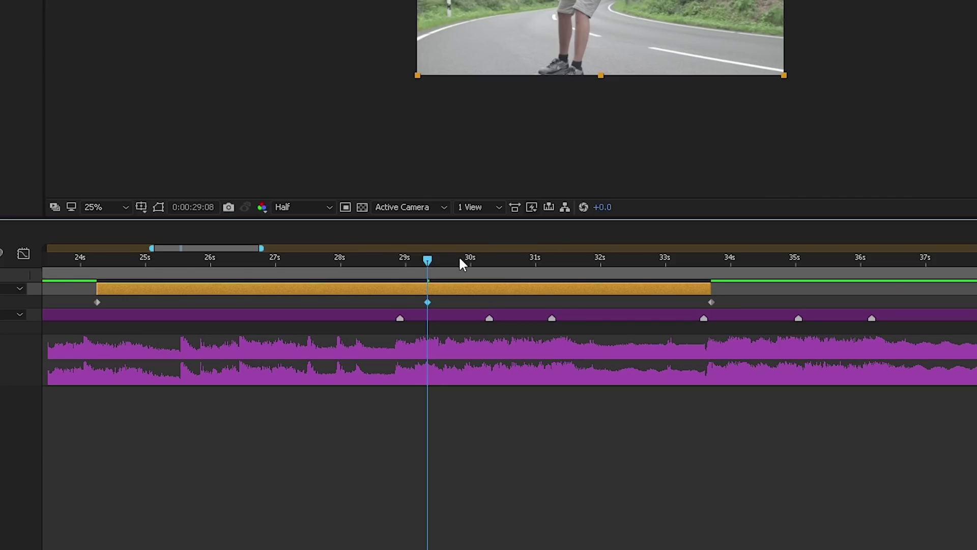
Step: Check the footage at the second beat marker and add a Time Remap keyframe at 0:00:29:21
{"action": "mouse_move", "coordinate": [459, 257]}
{"action": "left_mouse_down"}
{"action": "mouse_move", "coordinate": [488, 263]}
{"action": "mouse_move", "coordinate": [476, 264]}
{"action": "left_mouse_up"}
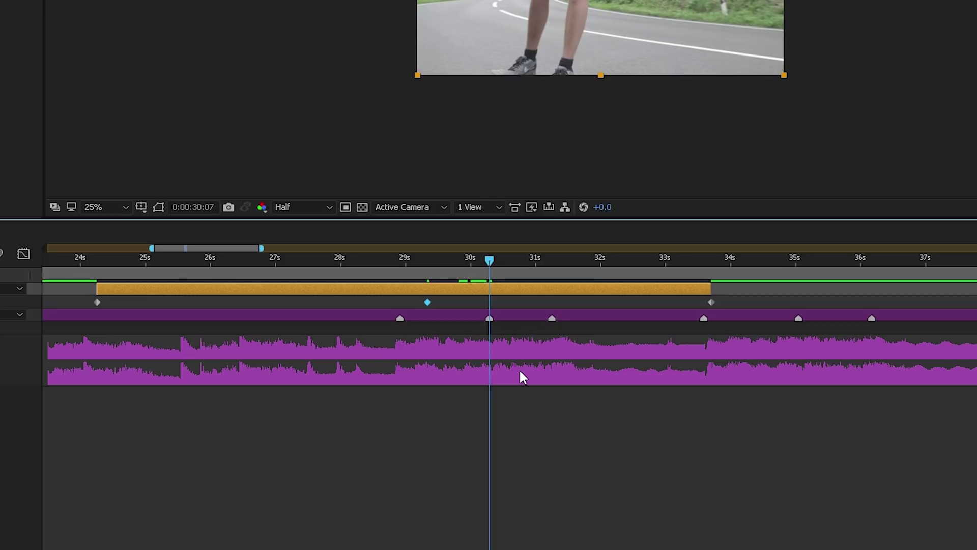
{"action": "key", "text": "shift+Page_Up"}
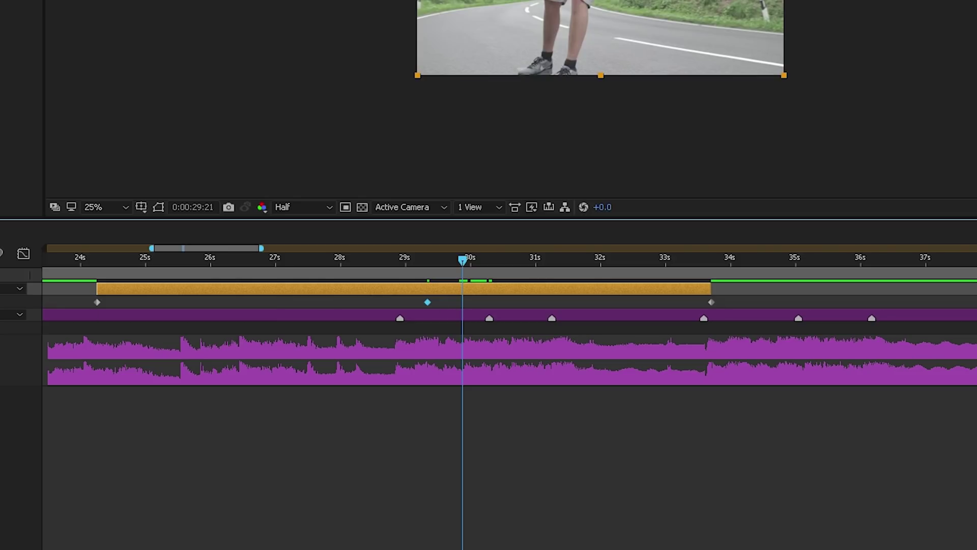
{"action": "left_click", "coordinate": [0, 302]}
{"action": "left_click", "coordinate": [558, 473]}
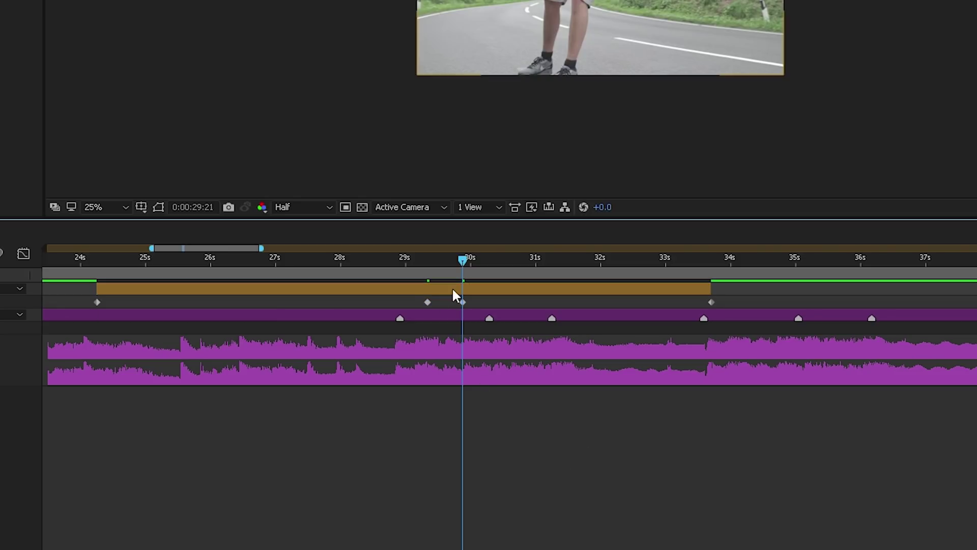
Step: Review the footage following the 0:00:29:21 keyframe and add another Time Remap keyframe at 0:00:31:13
{"action": "mouse_move", "coordinate": [458, 260]}
{"action": "left_mouse_down"}
{"action": "mouse_move", "coordinate": [430, 257]}
{"action": "mouse_move", "coordinate": [463, 261]}
{"action": "left_mouse_up"}
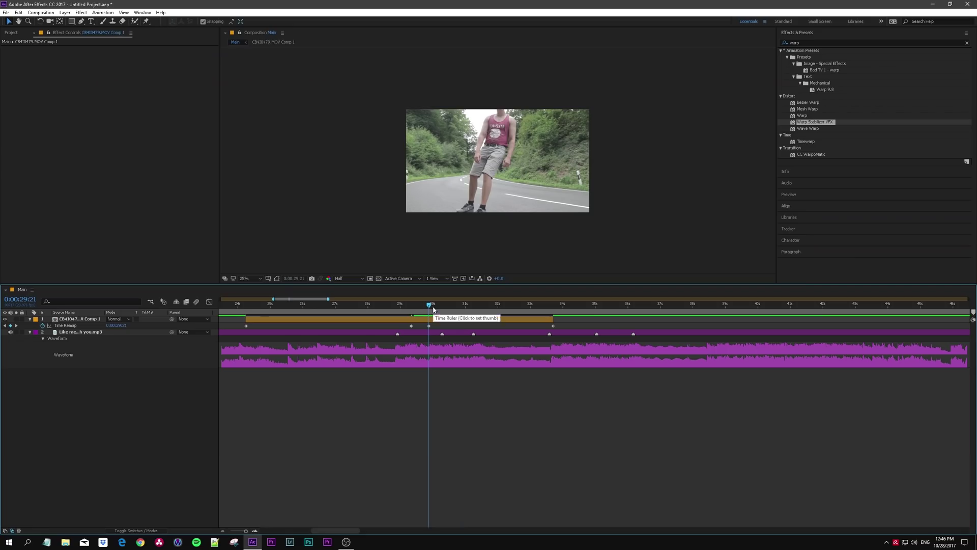
{"action": "mouse_move", "coordinate": [465, 261]}
{"action": "left_mouse_down"}
{"action": "mouse_move", "coordinate": [622, 261]}
{"action": "mouse_move", "coordinate": [479, 269]}
{"action": "left_mouse_up"}
{"action": "mouse_move", "coordinate": [437, 311]}
{"action": "left_mouse_down"}
{"action": "mouse_move", "coordinate": [487, 312]}
{"action": "mouse_move", "coordinate": [434, 307]}
{"action": "left_mouse_up"}
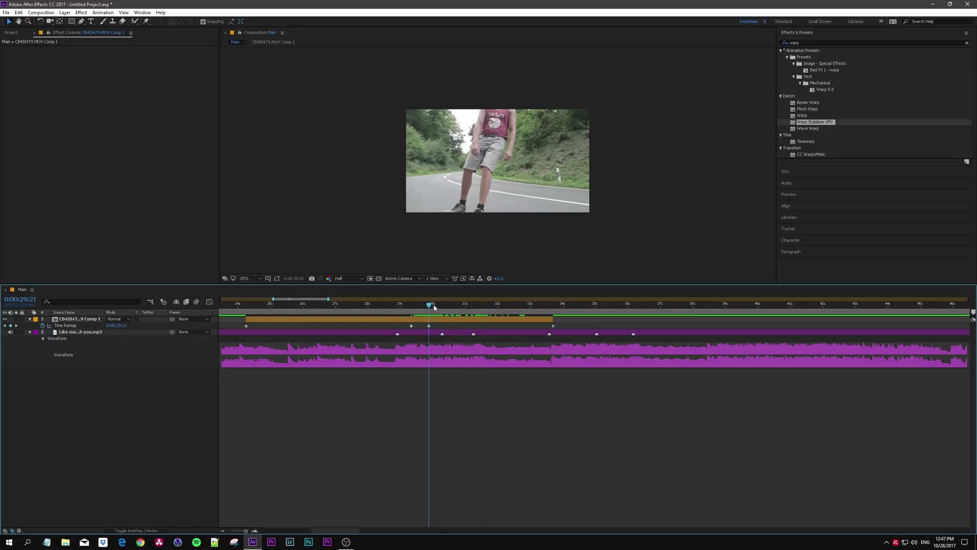
{"action": "left_click", "coordinate": [428, 325]}
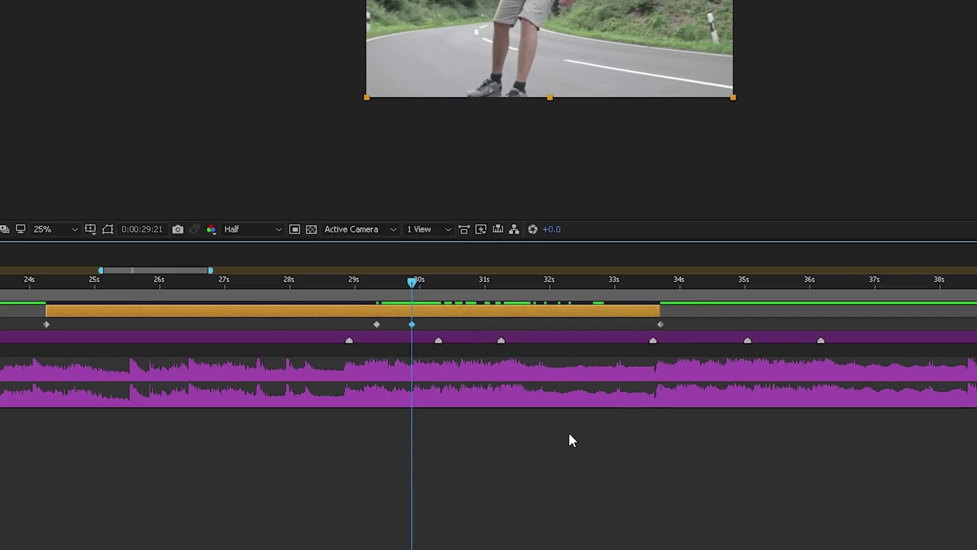
{"action": "key", "text": "space"}
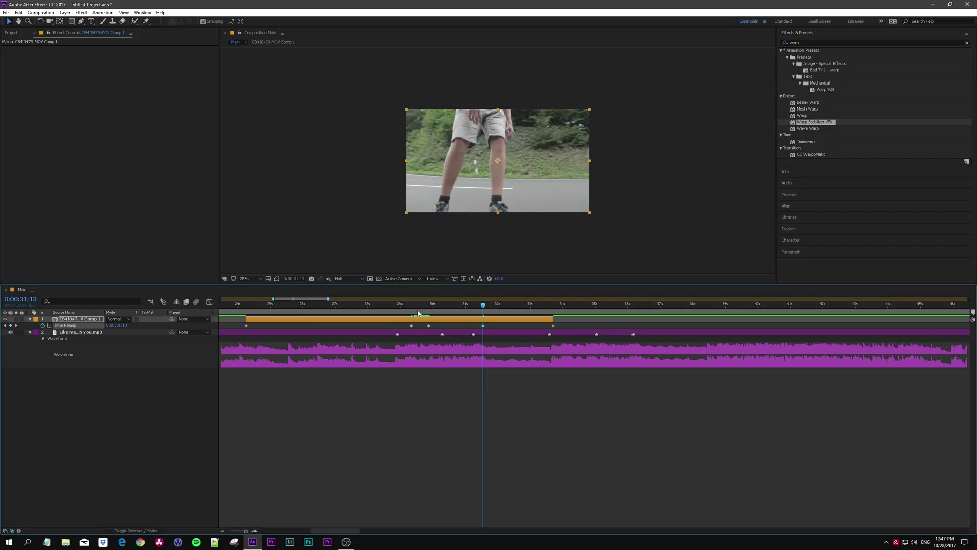
Step: Step back from the 0:00:29:08 keyframe in ten-frame jumps and add a Time Remap keyframe at 0:00:27:16
{"action": "left_click_drag", "start_coordinate": [420, 306], "coordinate": [418, 321]}
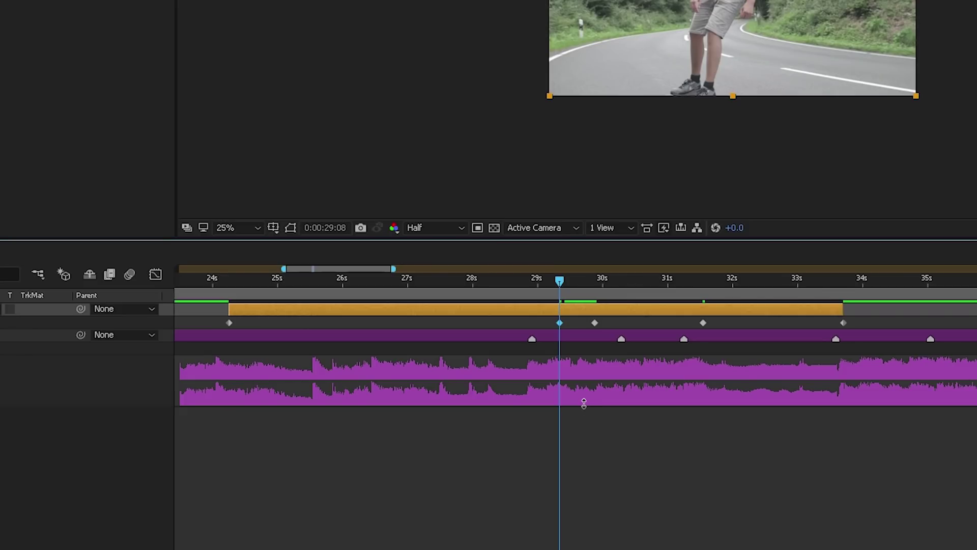
{"action": "key", "text": "shift+Page_Up"}
{"action": "key", "text": "shift+Page_Up"}
{"action": "key", "text": "shift+Page_Up"}
{"action": "key", "text": "shift+Page_Up"}
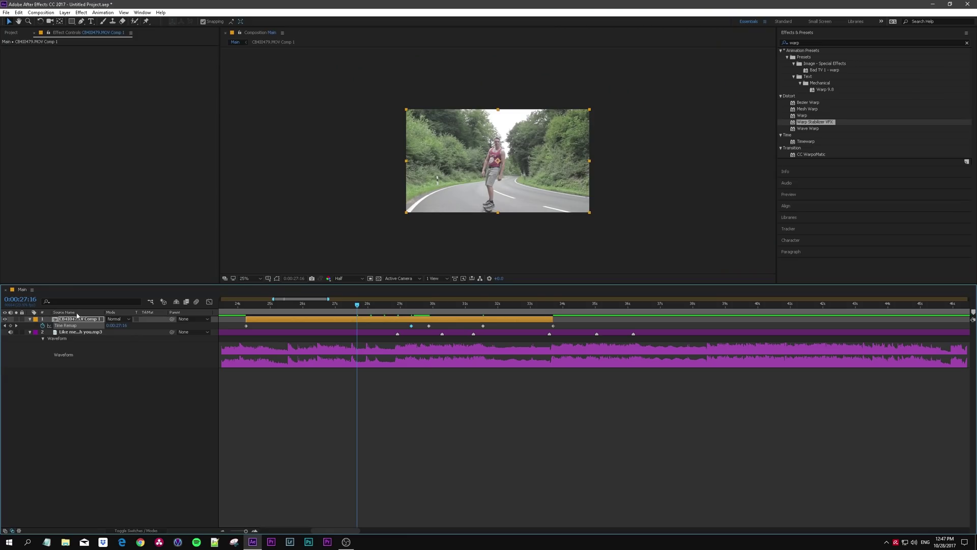
{"action": "left_click", "coordinate": [10, 326]}
{"action": "left_click", "coordinate": [377, 311]}
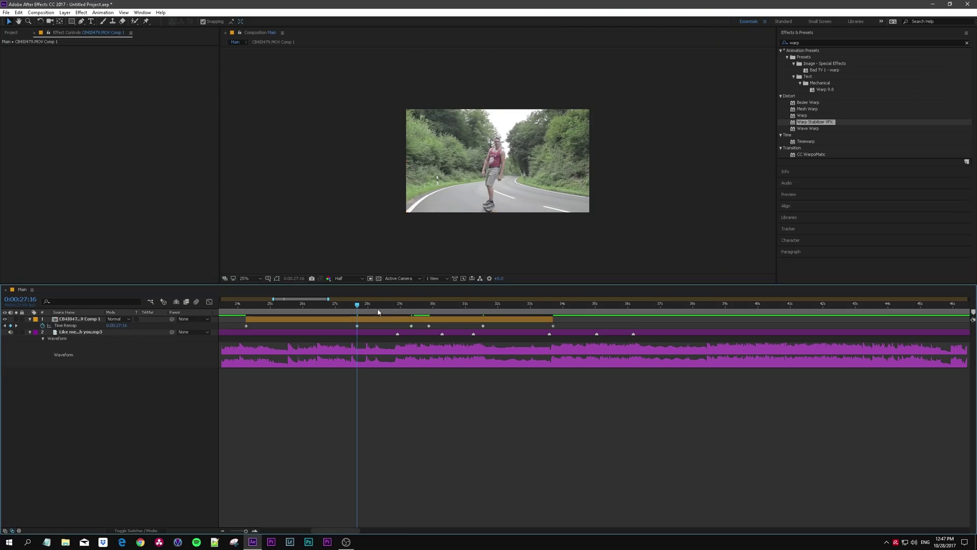
Step: Scrub through the footage around the new keyframes, and delete the original Time Remap keyframes at the layer's start and end
{"action": "left_click_drag", "start_coordinate": [370, 306], "coordinate": [316, 306]}
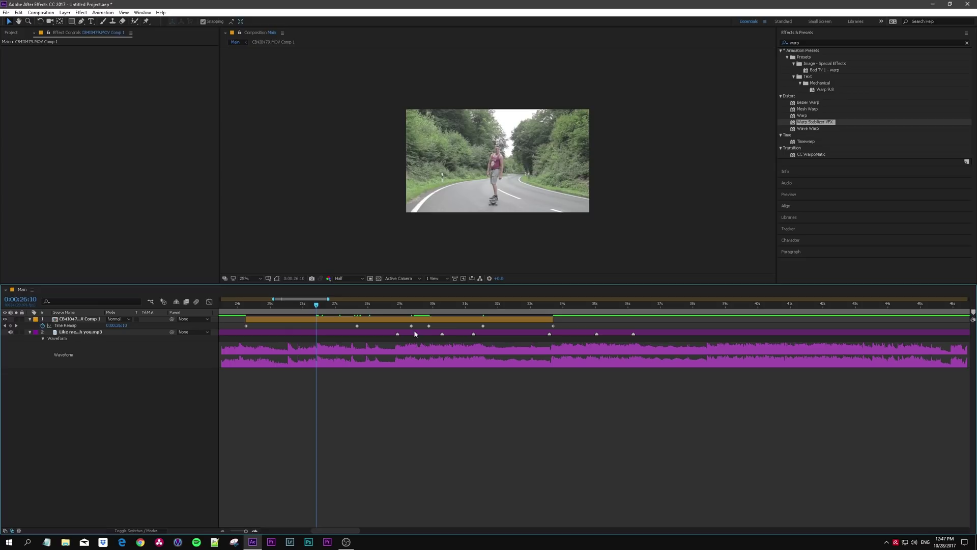
{"action": "mouse_move", "coordinate": [399, 304]}
{"action": "left_mouse_down"}
{"action": "mouse_move", "coordinate": [362, 315]}
{"action": "mouse_move", "coordinate": [415, 315]}
{"action": "mouse_move", "coordinate": [394, 314]}
{"action": "left_mouse_up"}
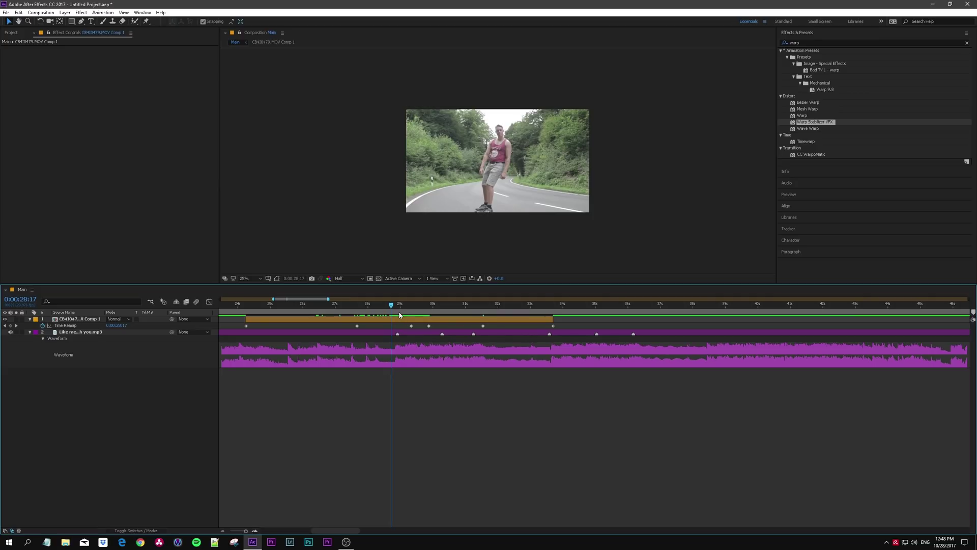
{"action": "left_click_drag", "start_coordinate": [392, 308], "coordinate": [357, 307]}
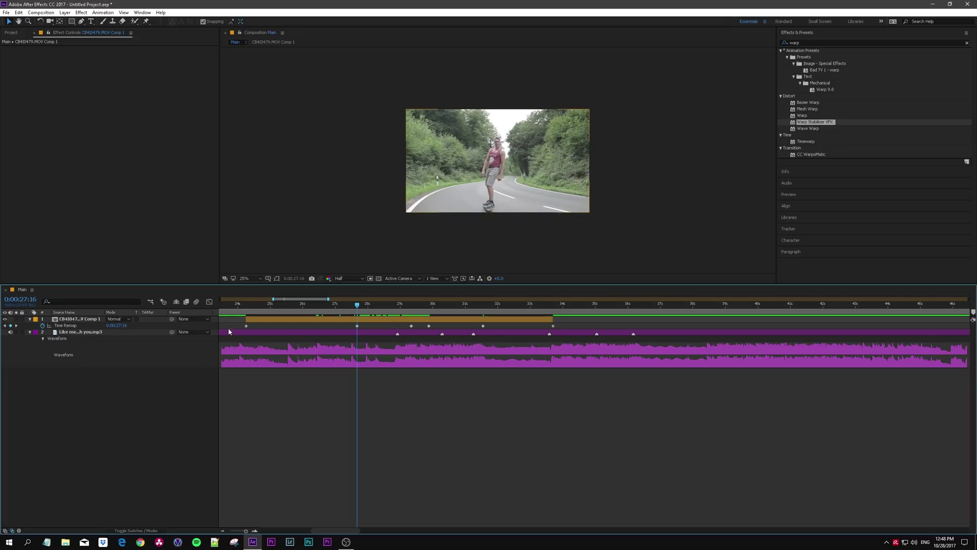
{"action": "left_click", "coordinate": [246, 326]}
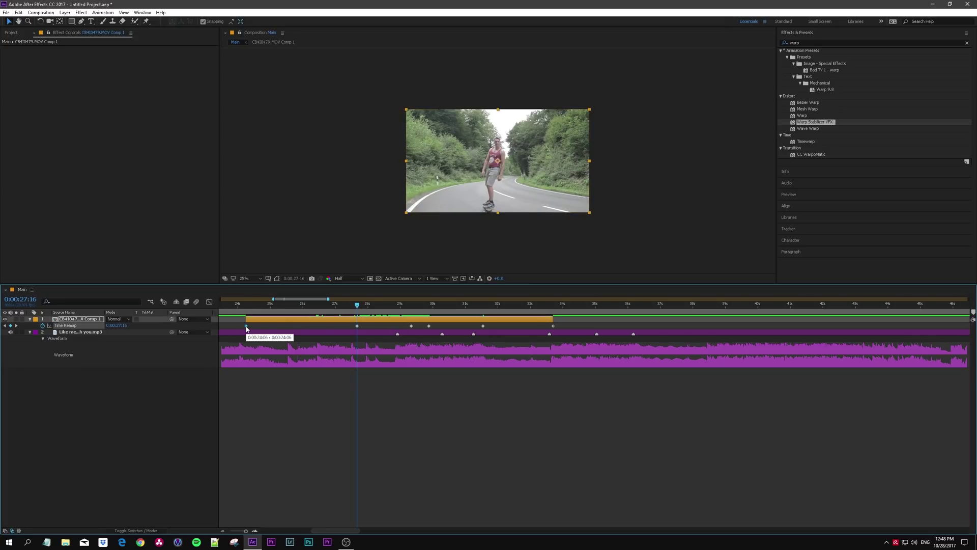
{"action": "key", "text": "Delete"}
{"action": "left_click", "coordinate": [553, 326]}
{"action": "key", "text": "Delete"}
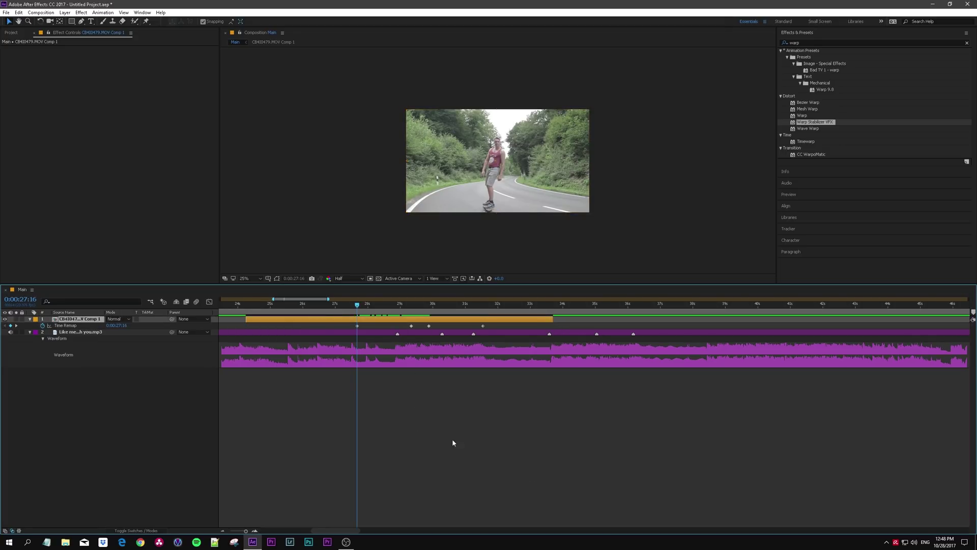
Step: Move the current time to 0:00:26:14, then hide and reveal the precomp layer's keyframed properties
{"action": "left_click", "coordinate": [452, 439]}
{"action": "left_click_drag", "start_coordinate": [357, 305], "coordinate": [323, 306]}
{"action": "left_click", "coordinate": [423, 322]}
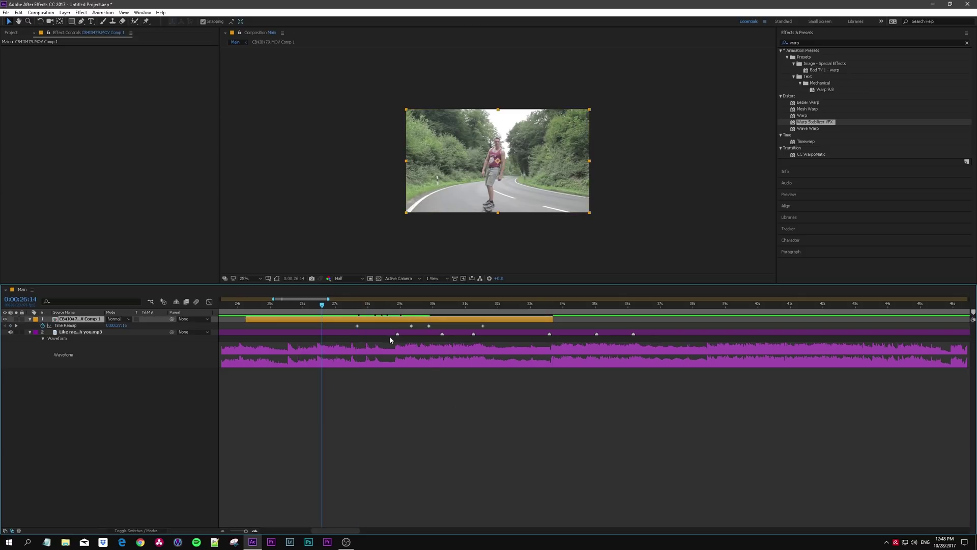
{"action": "key", "text": "u"}
{"action": "left_click", "coordinate": [360, 419]}
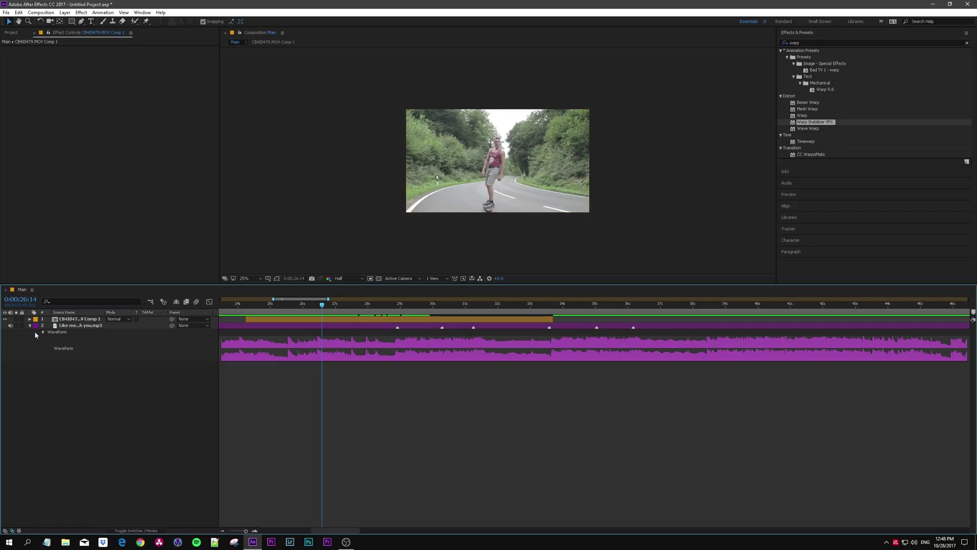
{"action": "left_click", "coordinate": [349, 319]}
{"action": "key", "text": "u"}
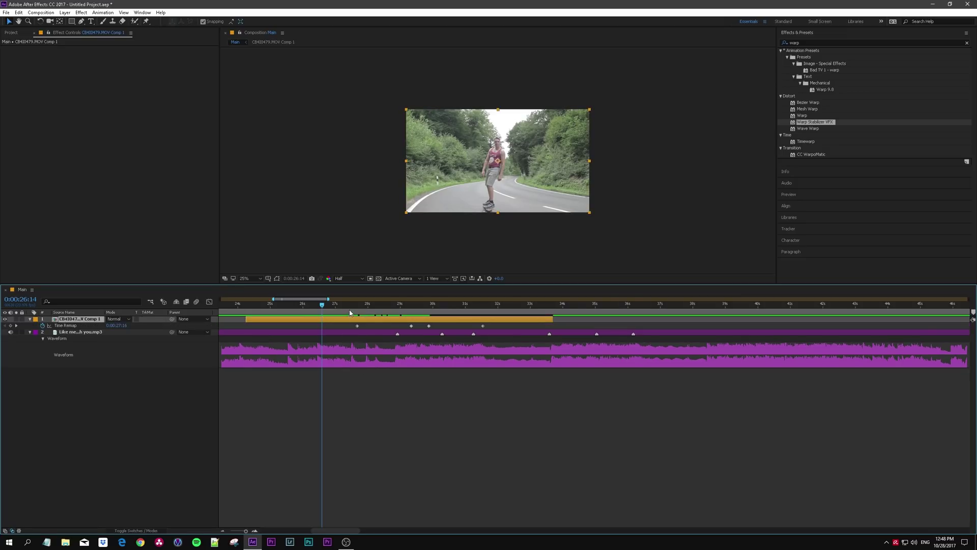
Step: Move the first Time Remap keyframe to the beat marker at 0:00:28:22 and the last one to the marker at 0:00:30:07
{"action": "left_click", "coordinate": [396, 304]}
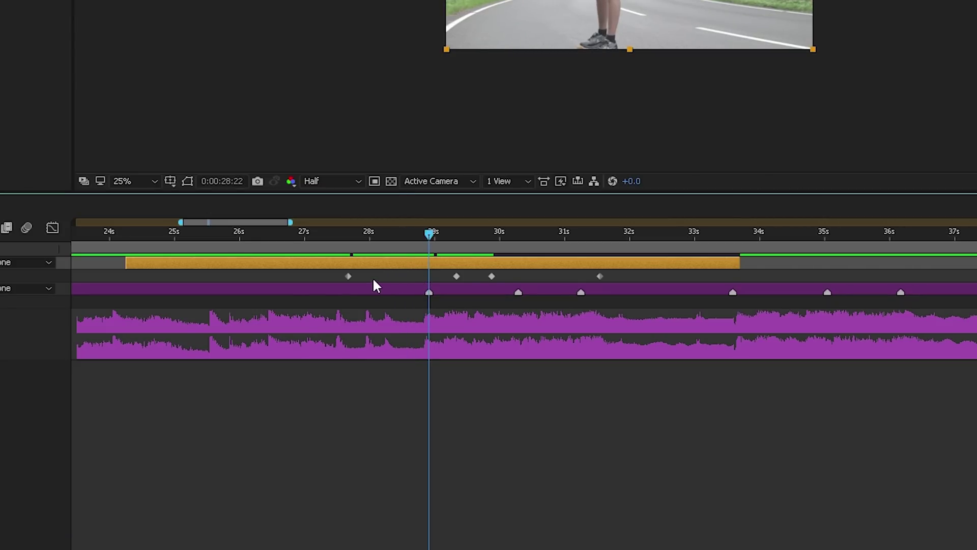
{"action": "left_click_drag", "start_coordinate": [348, 275], "coordinate": [429, 290]}
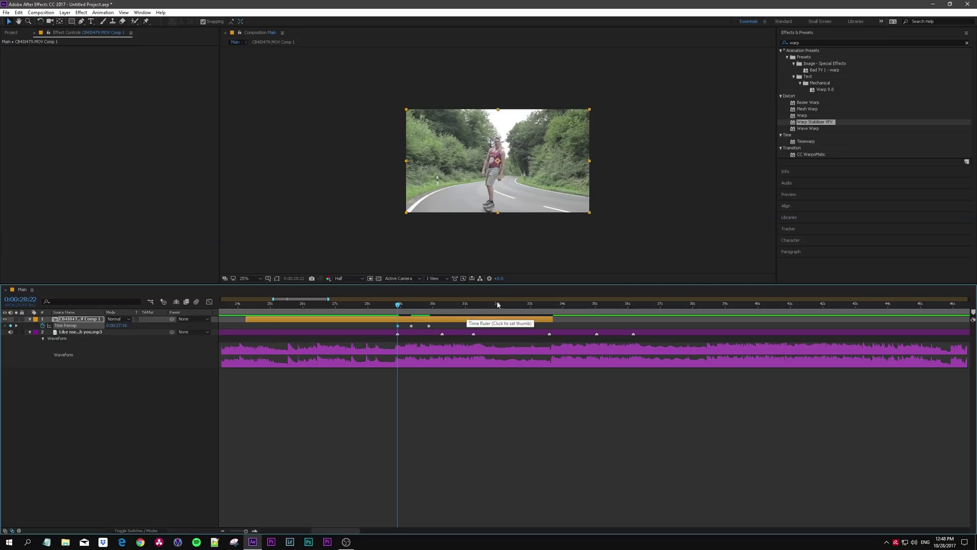
{"action": "left_click", "coordinate": [441, 304]}
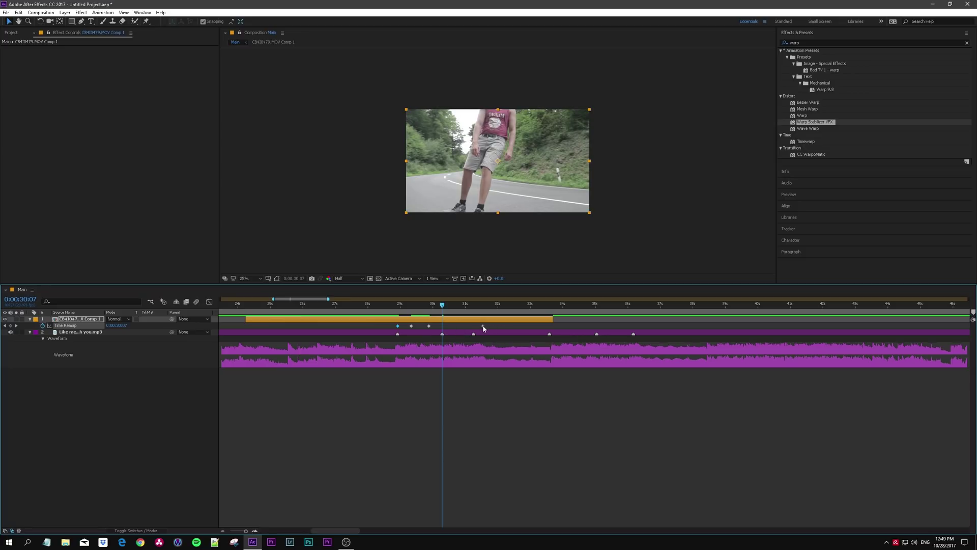
{"action": "left_click_drag", "start_coordinate": [482, 327], "coordinate": [442, 330]}
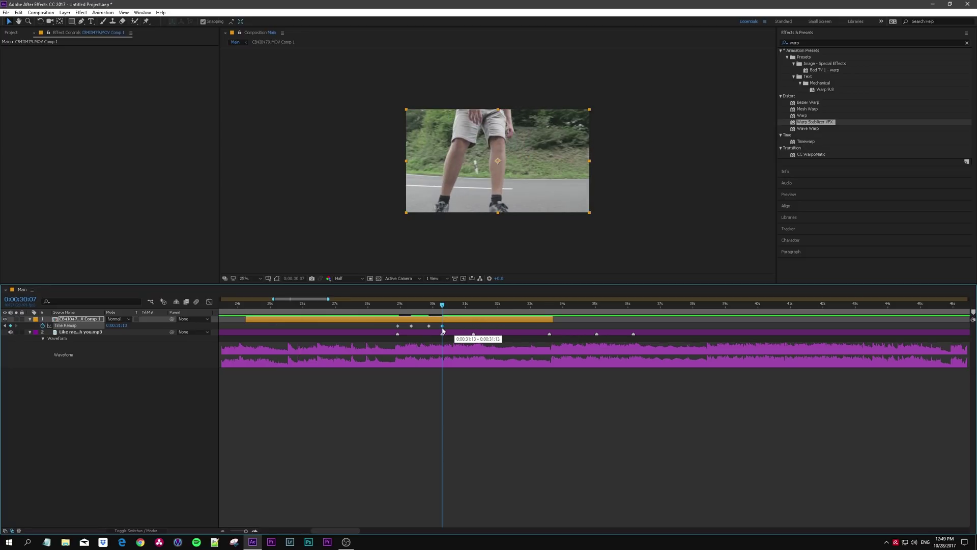
Step: Trim the precomp layer to its Time Remap keyframes, ending it at 0:00:30:07 and starting it at the 0:00:28:22 beat marker
{"action": "left_click", "coordinate": [458, 438]}
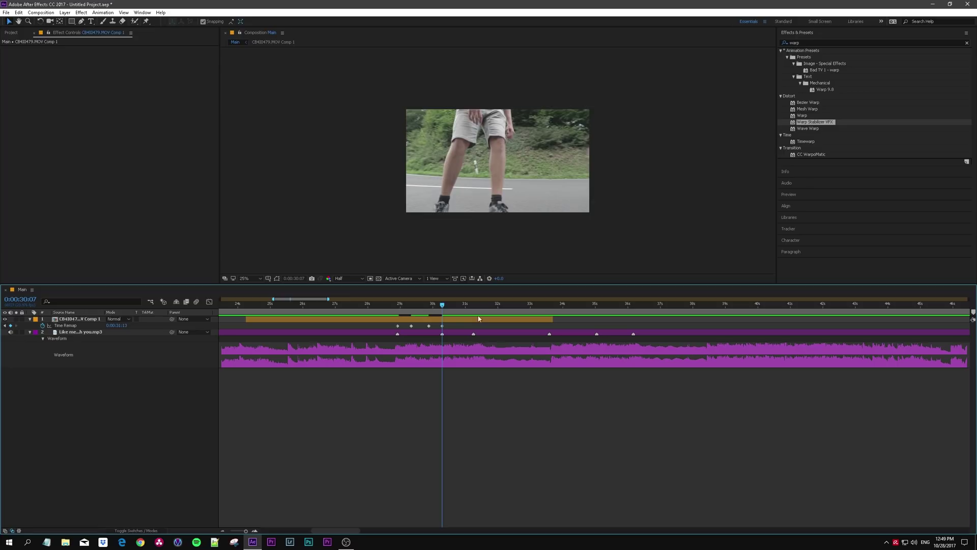
{"action": "left_click_drag", "start_coordinate": [551, 319], "coordinate": [442, 320]}
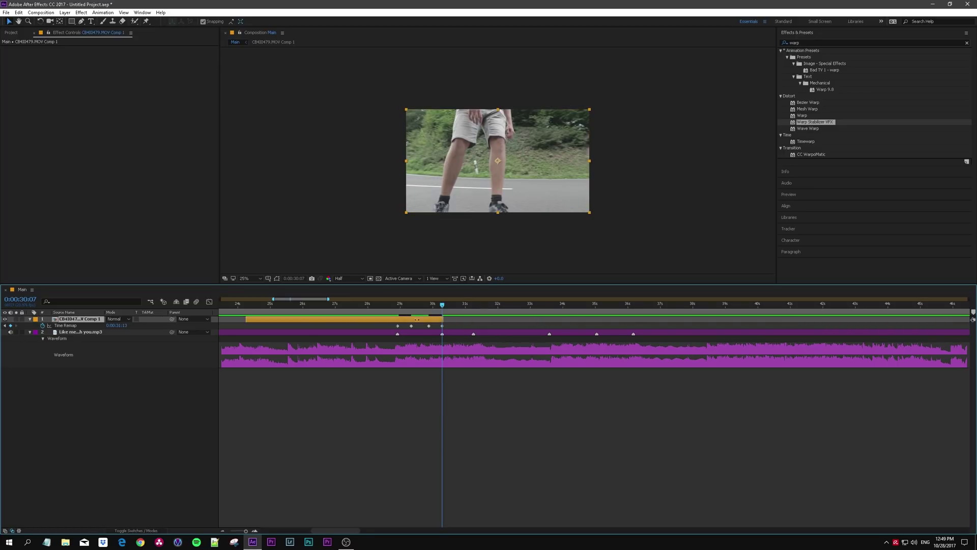
{"action": "left_click_drag", "start_coordinate": [247, 319], "coordinate": [398, 320]}
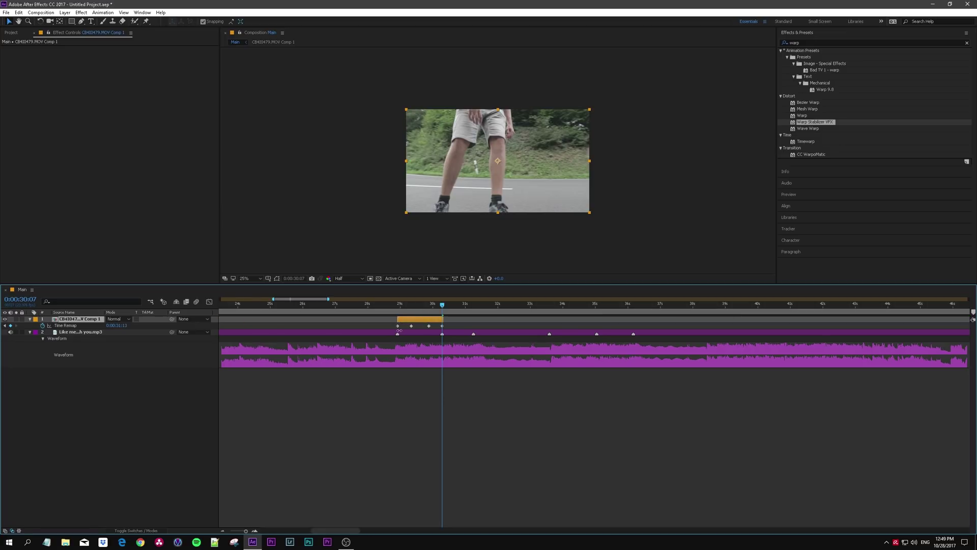
Step: Show the precomp layer's Time Remap property in the Graph Editor and switch the display to the speed graph
{"action": "left_click", "coordinate": [402, 305]}
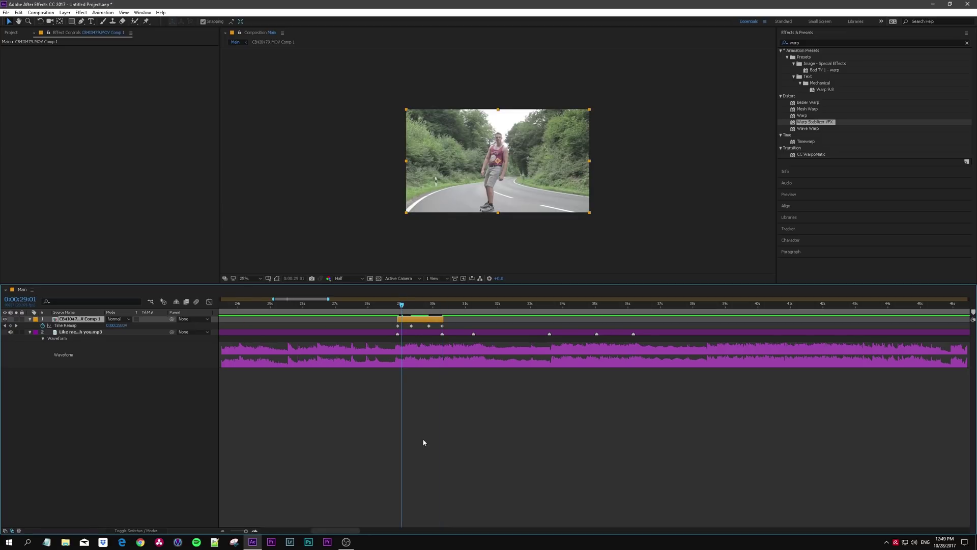
{"action": "left_click", "coordinate": [429, 327]}
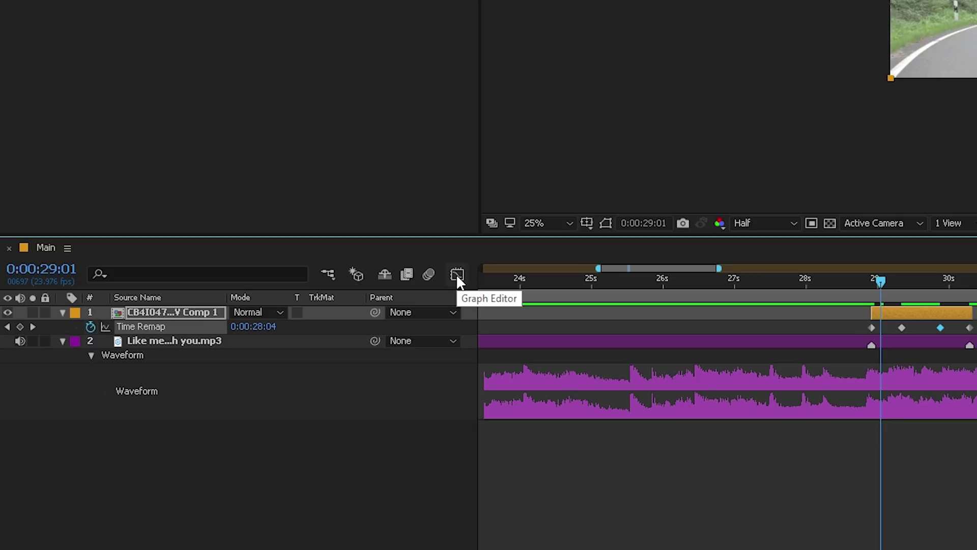
{"action": "left_click", "coordinate": [456, 273]}
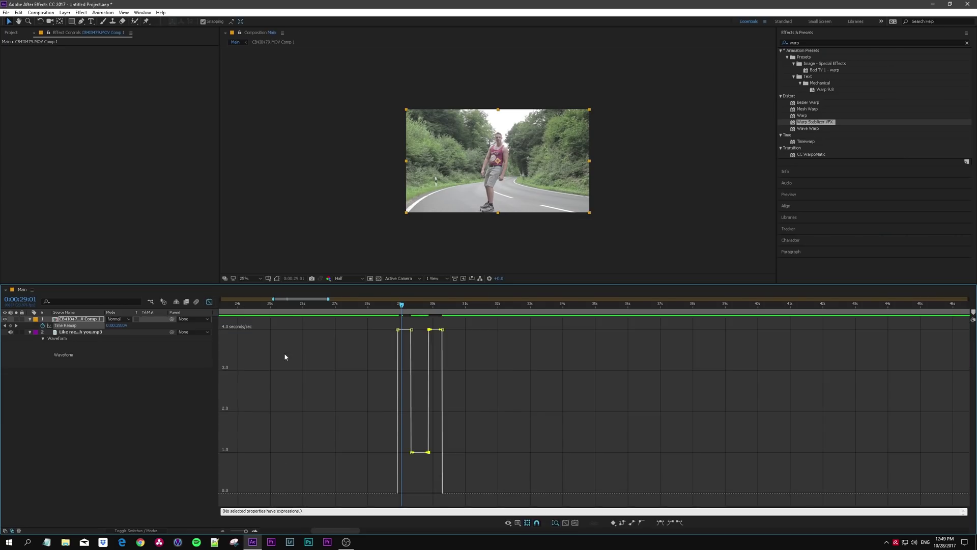
{"action": "left_click", "coordinate": [182, 459]}
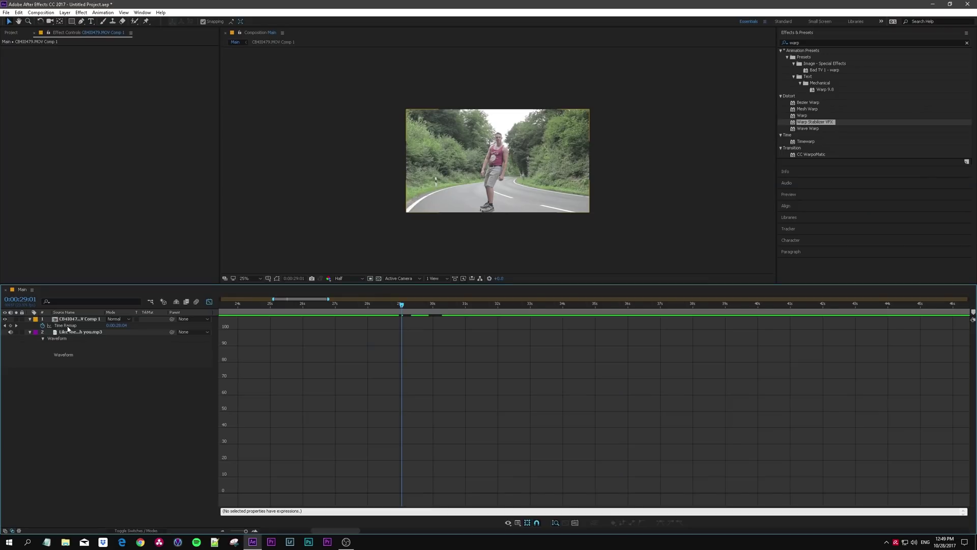
{"action": "left_click", "coordinate": [146, 275]}
{"action": "left_click", "coordinate": [255, 531]}
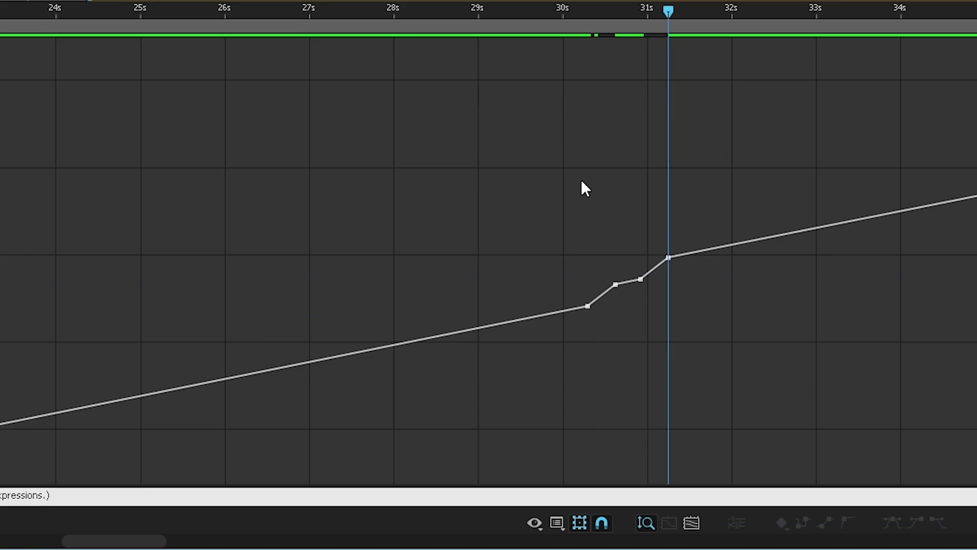
{"action": "right_click", "coordinate": [591, 199]}
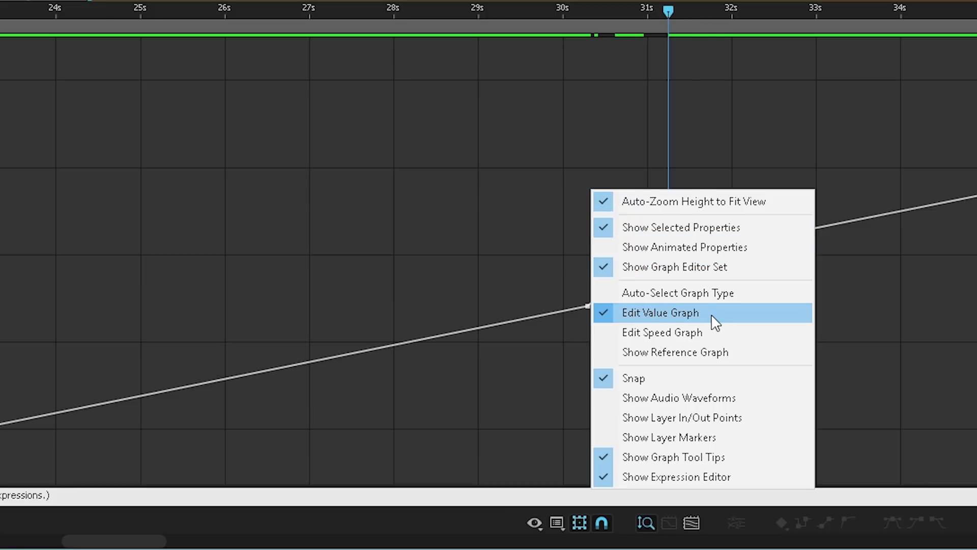
{"action": "left_click", "coordinate": [684, 332]}
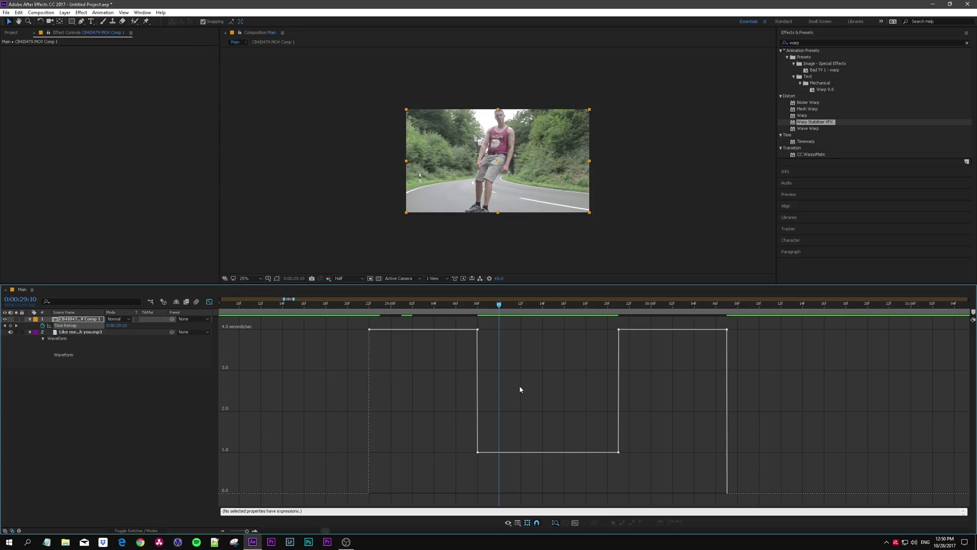
Step: Lower the incoming speed of the 0:00:29:08 keyframe to about 1 second/sec and extend its handle back to about 0:00:29:03
{"action": "mouse_move", "coordinate": [478, 331]}
{"action": "left_click", "coordinate": [478, 331]}
{"action": "mouse_move", "coordinate": [469, 332]}
{"action": "left_mouse_down"}
{"action": "mouse_move", "coordinate": [414, 333]}
{"action": "mouse_move", "coordinate": [466, 330]}
{"action": "left_mouse_up"}
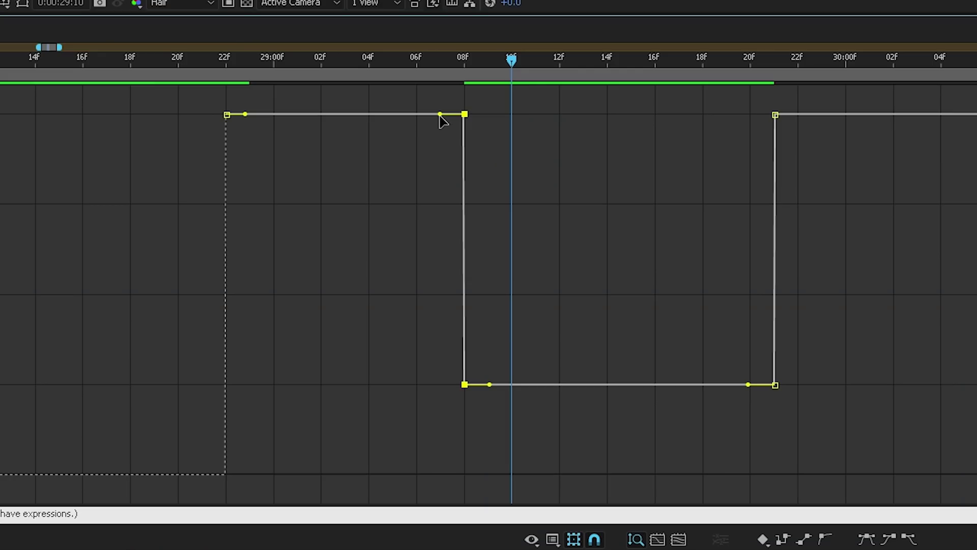
{"action": "left_click_drag", "start_coordinate": [467, 330], "coordinate": [393, 331]}
{"action": "left_click_drag", "start_coordinate": [280, 125], "coordinate": [139, 381]}
{"action": "left_click", "coordinate": [502, 475]}
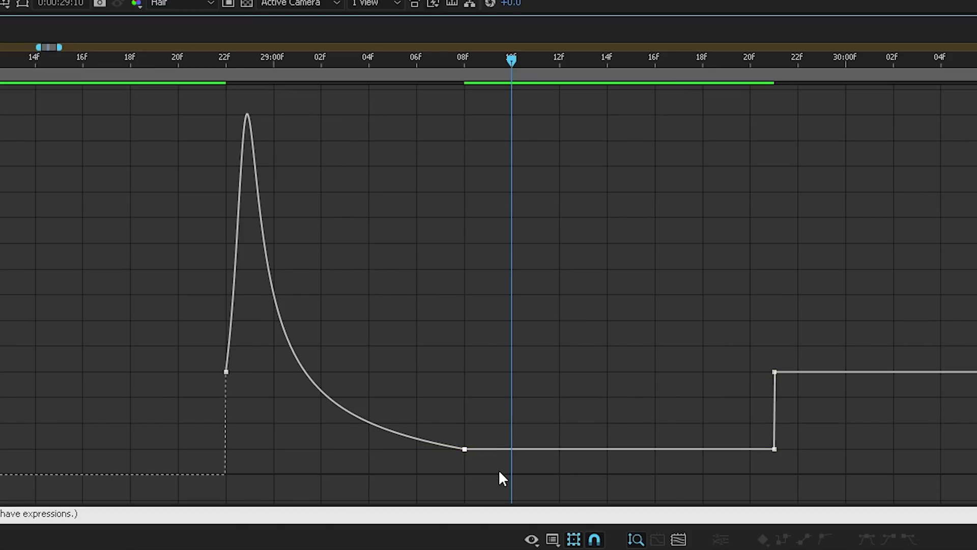
Step: Shorten the outgoing handle of the first Time Remap keyframe so the speed curve starts with a steep spike at 0:00:28:22
{"action": "left_click", "coordinate": [527, 449]}
{"action": "left_click", "coordinate": [369, 362]}
{"action": "left_click", "coordinate": [226, 372]}
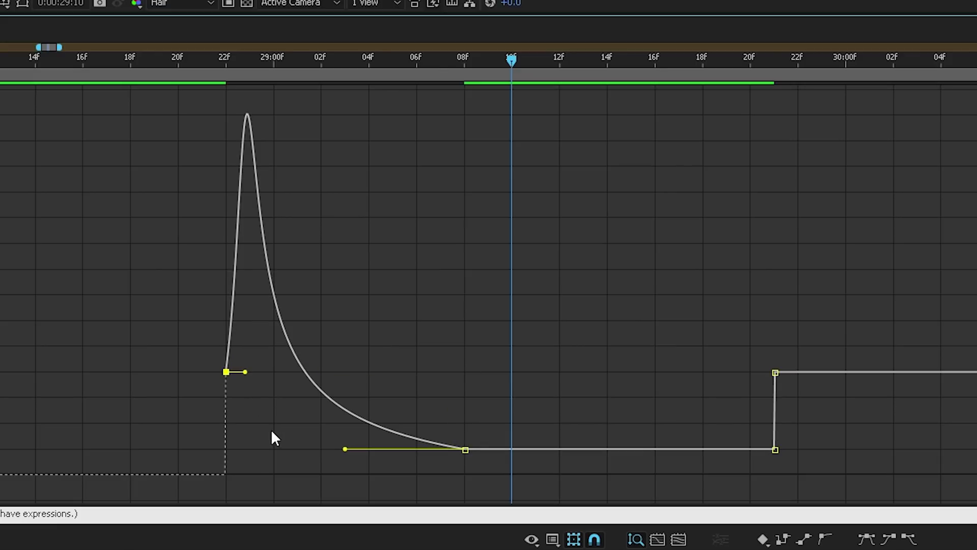
{"action": "left_click_drag", "start_coordinate": [246, 373], "coordinate": [218, 372]}
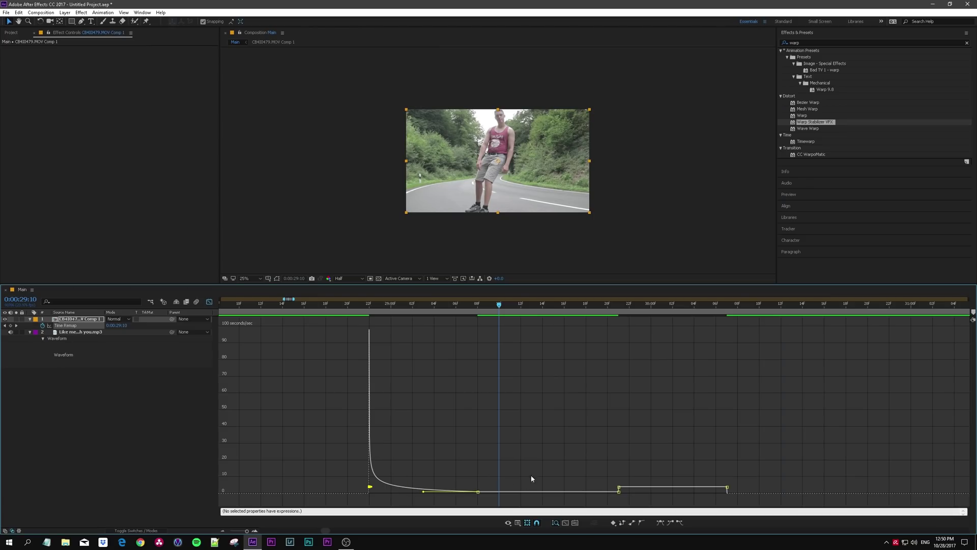
{"action": "left_click", "coordinate": [519, 492]}
Step: Shape the second half of the speed curve into a smooth rise from the 0:00:29:21 keyframe to a steep spike at 0:00:30:07
{"action": "left_click_drag", "start_coordinate": [327, 533], "coordinate": [328, 533]}
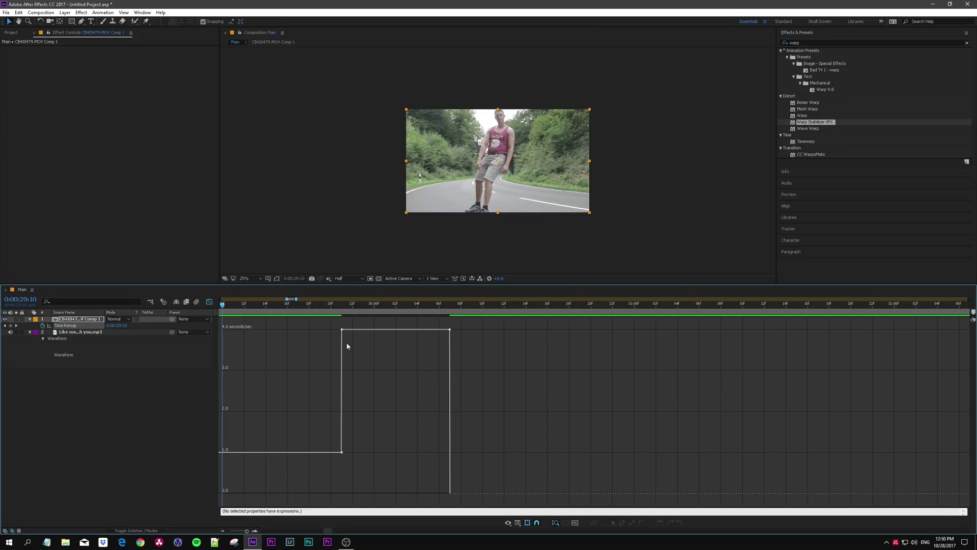
{"action": "left_click", "coordinate": [341, 329]}
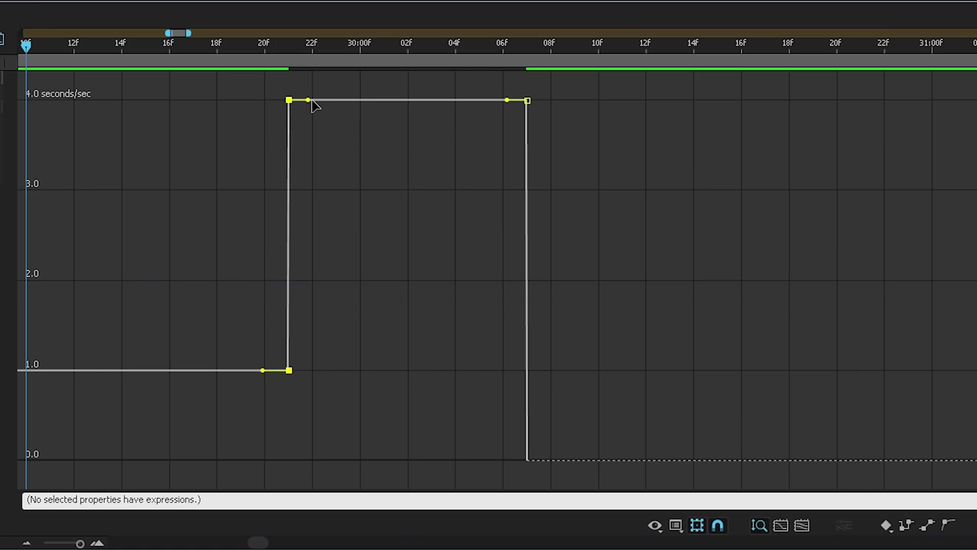
{"action": "left_click_drag", "start_coordinate": [312, 101], "coordinate": [534, 358]}
{"action": "left_click", "coordinate": [369, 346]}
{"action": "scroll", "coordinate": [562, 359], "scroll_direction": "down", "scroll_amount": 2}
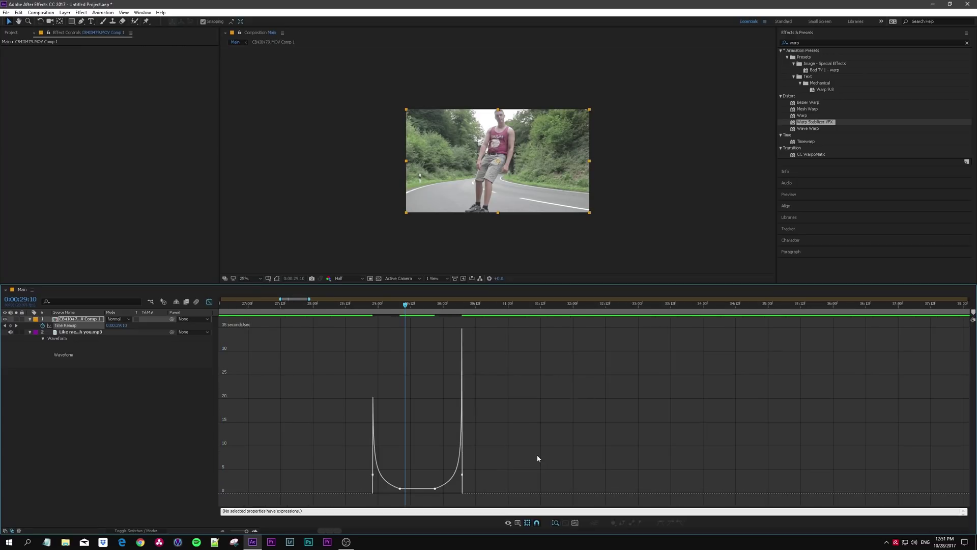
Step: Scrub from 0:00:28:17 to 0:00:30:13 to check the footage's motion against the U-shaped speed curve
{"action": "left_click", "coordinate": [338, 51]}
{"action": "left_click_drag", "start_coordinate": [364, 308], "coordinate": [359, 309]}
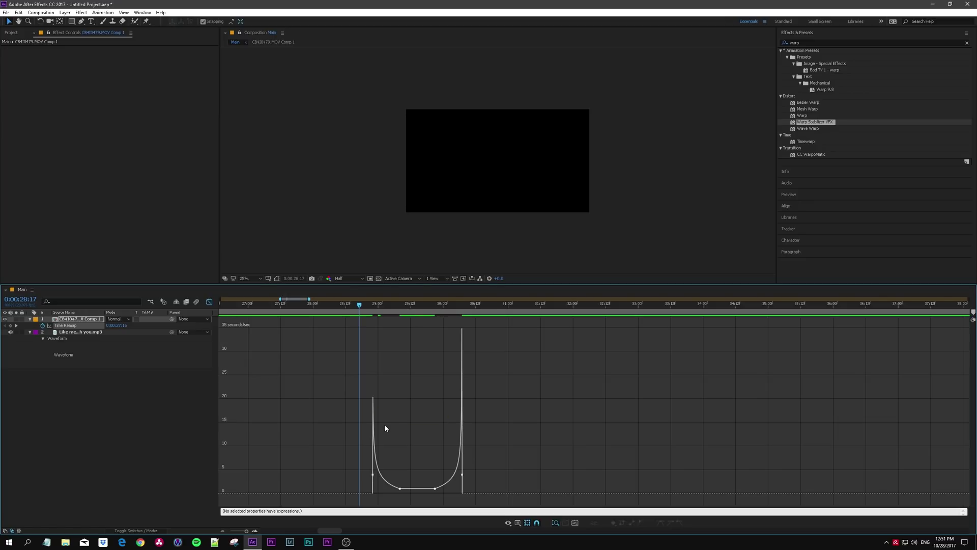
{"action": "left_click", "coordinate": [416, 489]}
{"action": "left_click", "coordinate": [427, 469]}
{"action": "left_click_drag", "start_coordinate": [353, 309], "coordinate": [478, 319]}
Step: Return the timeline to layer bars and preview the speed ramp with the music from just before 0:00:27:00
{"action": "left_click", "coordinate": [209, 302]}
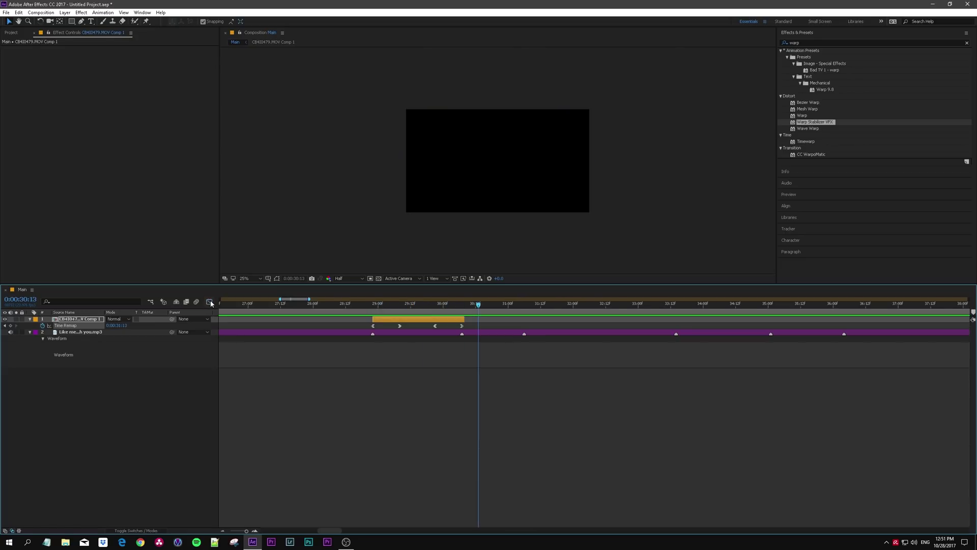
{"action": "left_click", "coordinate": [199, 405]}
{"action": "left_click_drag", "start_coordinate": [333, 308], "coordinate": [231, 309]}
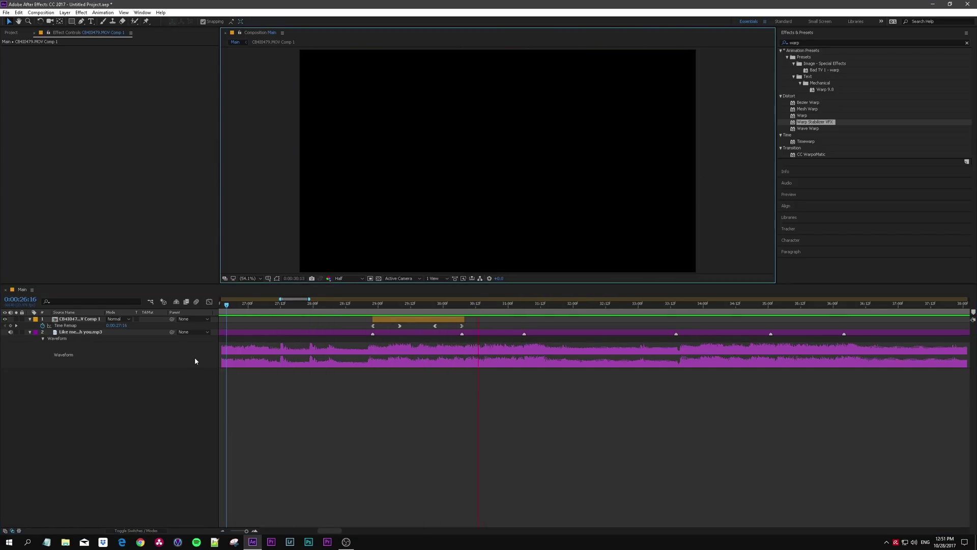
{"action": "left_click", "coordinate": [237, 306]}
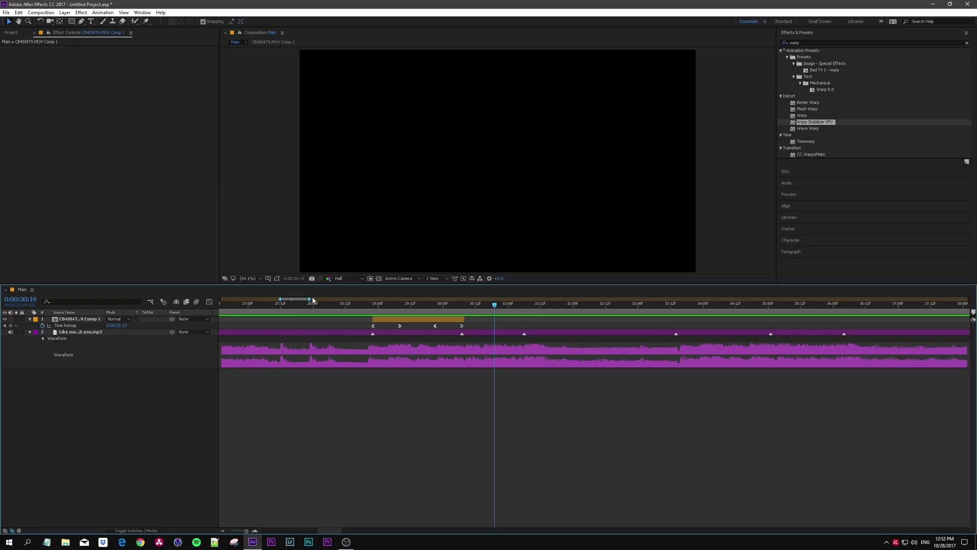
{"action": "left_click_drag", "start_coordinate": [312, 300], "coordinate": [330, 300]}
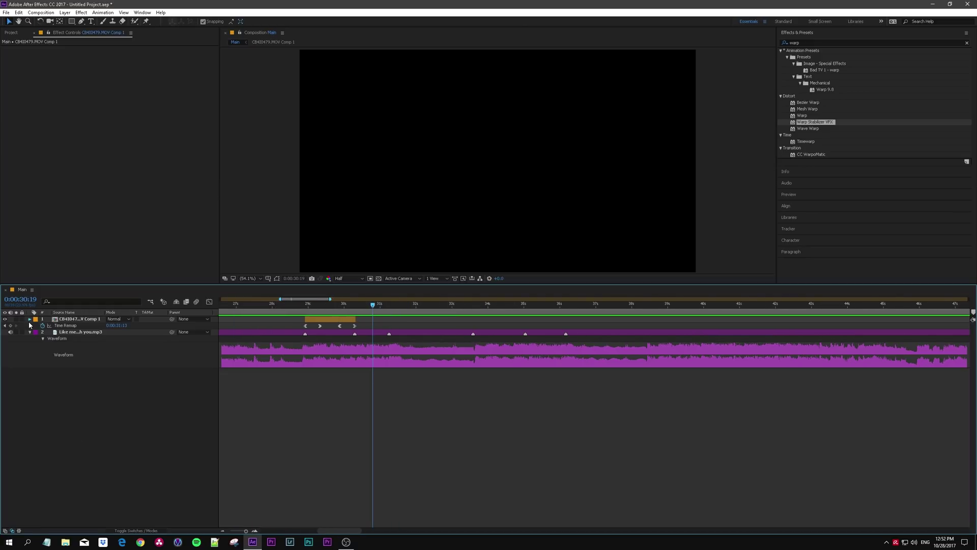
Step: Collapse the precomp layer's properties, add CB4I1097.MOV as the top layer of Main, and scrub through its footage
{"action": "left_click", "coordinate": [30, 319]}
{"action": "left_click_drag", "start_coordinate": [32, 123], "coordinate": [67, 396]}
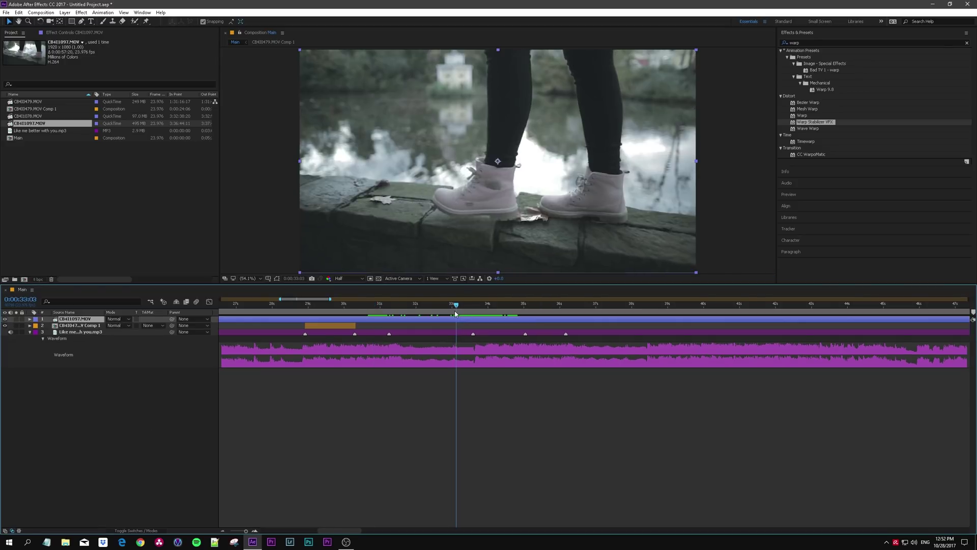
{"action": "left_click_drag", "start_coordinate": [457, 313], "coordinate": [377, 321]}
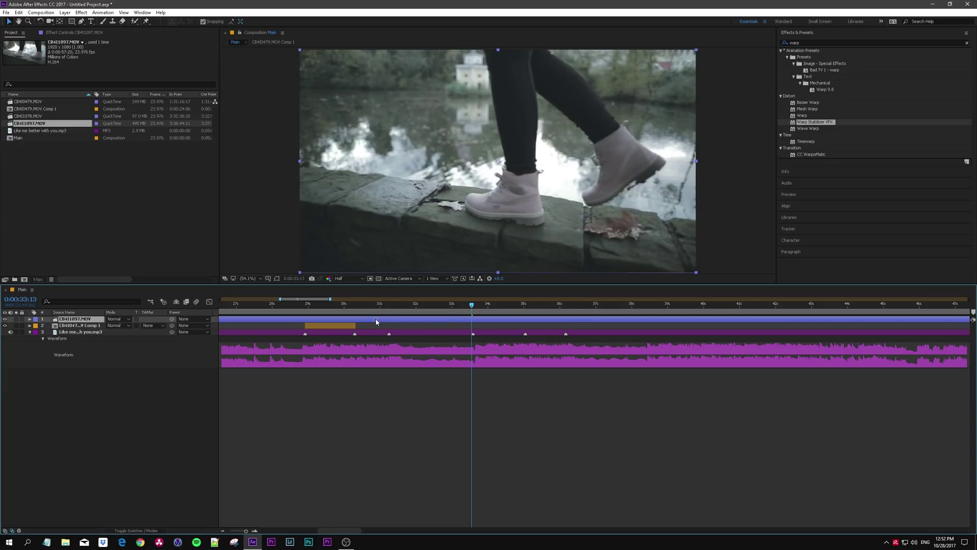
{"action": "left_click", "coordinate": [375, 306]}
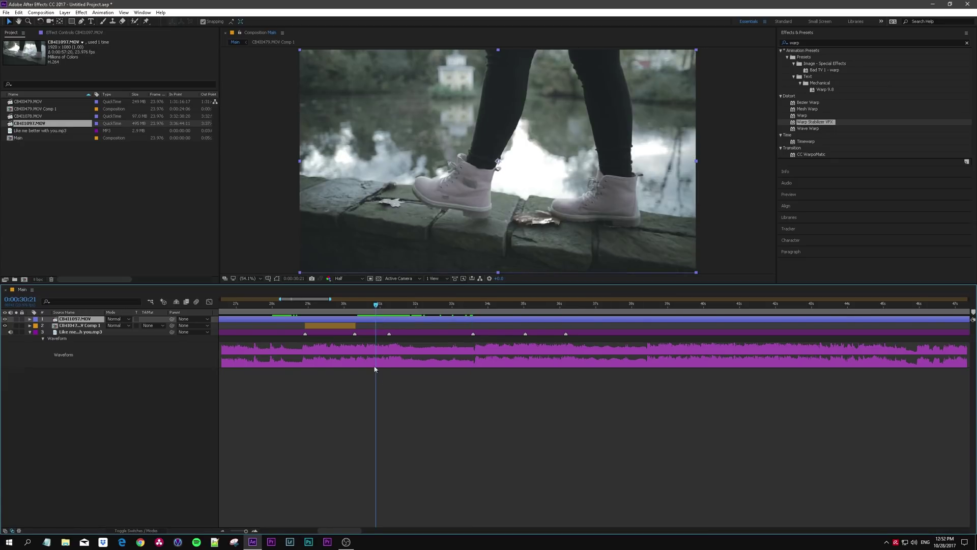
{"action": "left_click", "coordinate": [373, 307]}
{"action": "left_click_drag", "start_coordinate": [373, 307], "coordinate": [447, 306]}
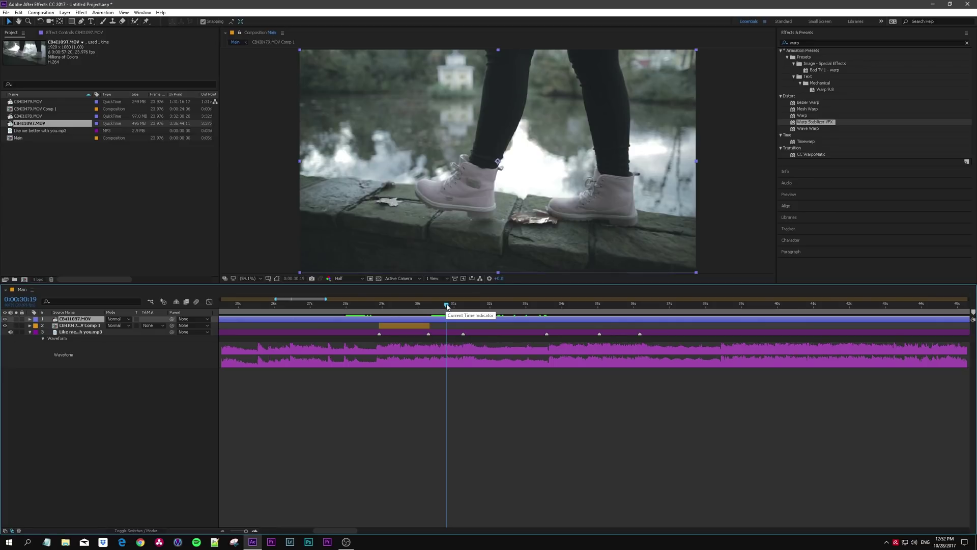
Step: Split the CB4I1097.MOV layer at 0:00:32:04 and delete the part after the split
{"action": "left_click_drag", "start_coordinate": [446, 305], "coordinate": [496, 306]}
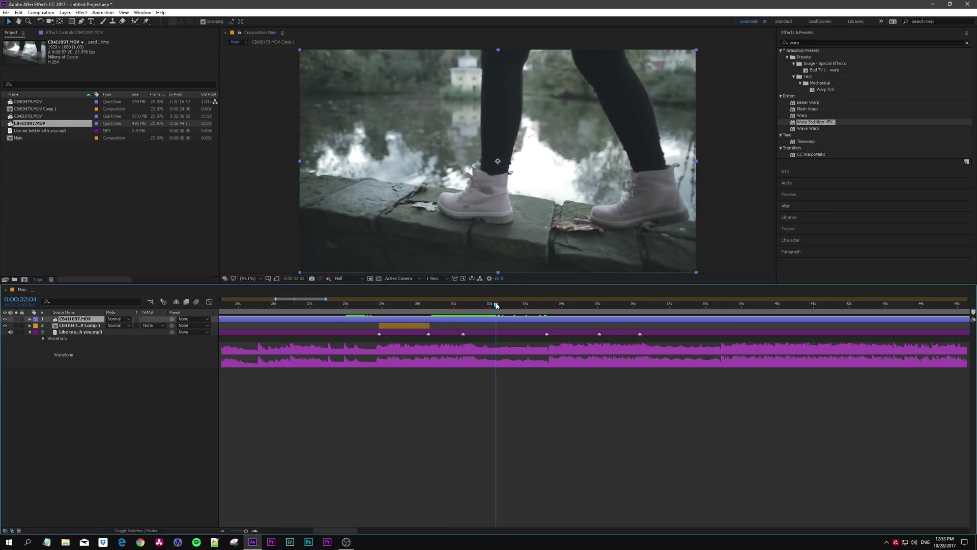
{"action": "key", "text": "ctrl+shift+d"}
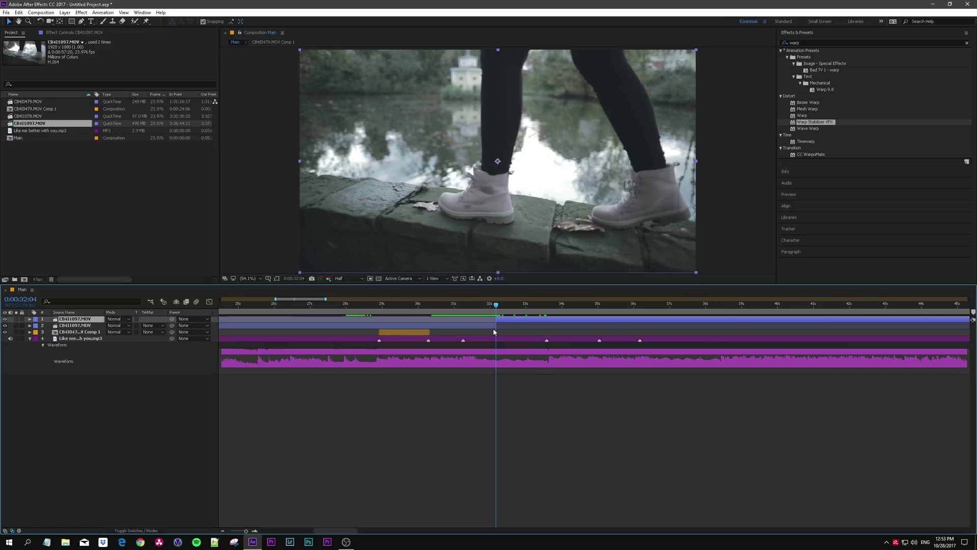
{"action": "key", "text": "Delete"}
Step: Split the CB4I1097.MOV layer at 0:00:28:05 and delete the part before the split
{"action": "left_click", "coordinate": [485, 309]}
{"action": "left_click_drag", "start_coordinate": [485, 312], "coordinate": [353, 320]}
{"action": "left_click", "coordinate": [353, 319]}
{"action": "key", "text": "ctrl+shift+d"}
{"action": "key", "text": "ctrl+shift+d"}
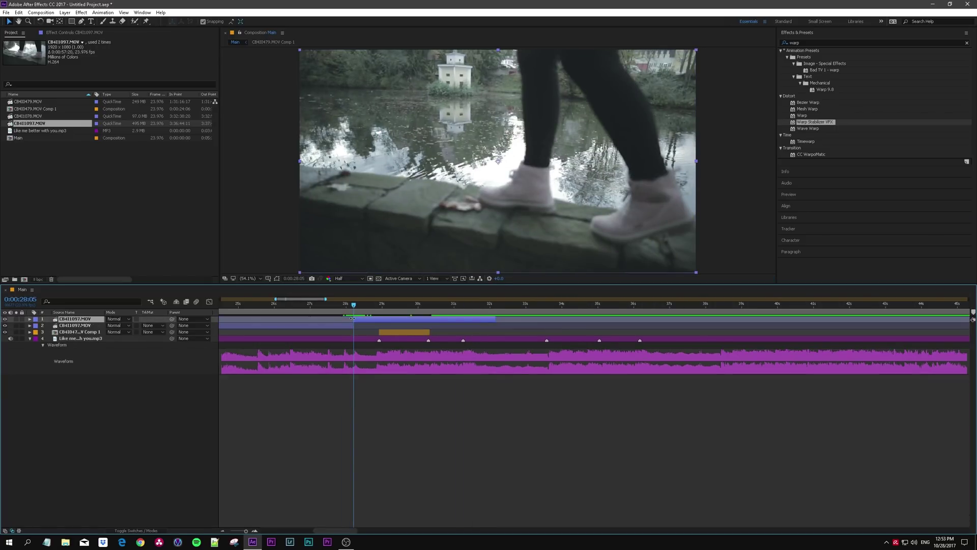
{"action": "left_click", "coordinate": [331, 326]}
{"action": "key", "text": "Delete"}
Step: Enable time remapping on the trimmed CB4I1097.MOV layer and move the current time to the beat marker at 0:00:30:07
{"action": "left_click", "coordinate": [420, 320]}
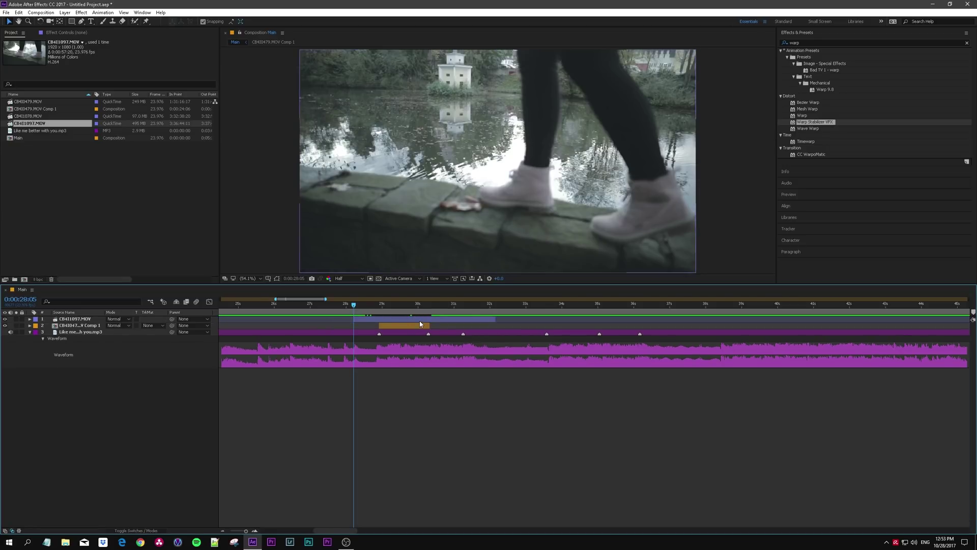
{"action": "right_click", "coordinate": [458, 322]}
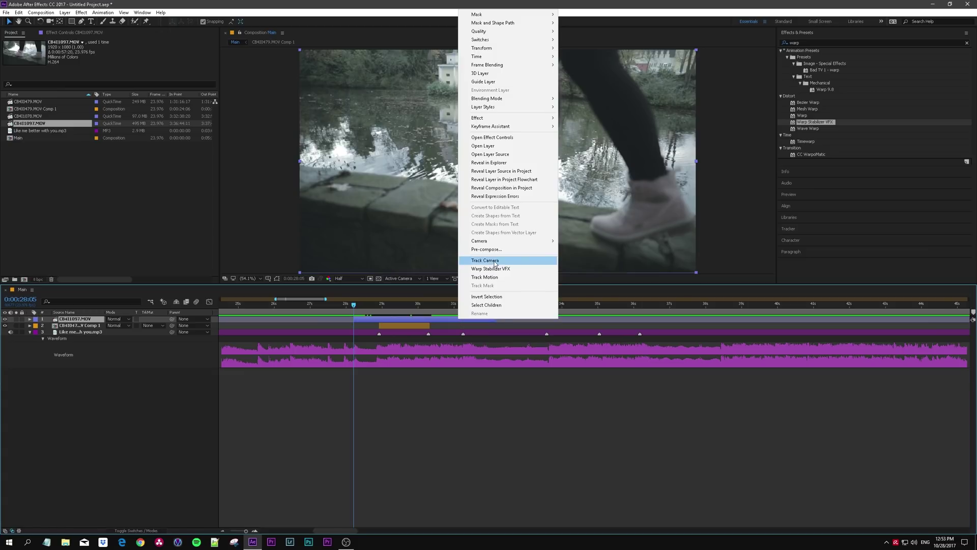
{"action": "left_click", "coordinate": [490, 426]}
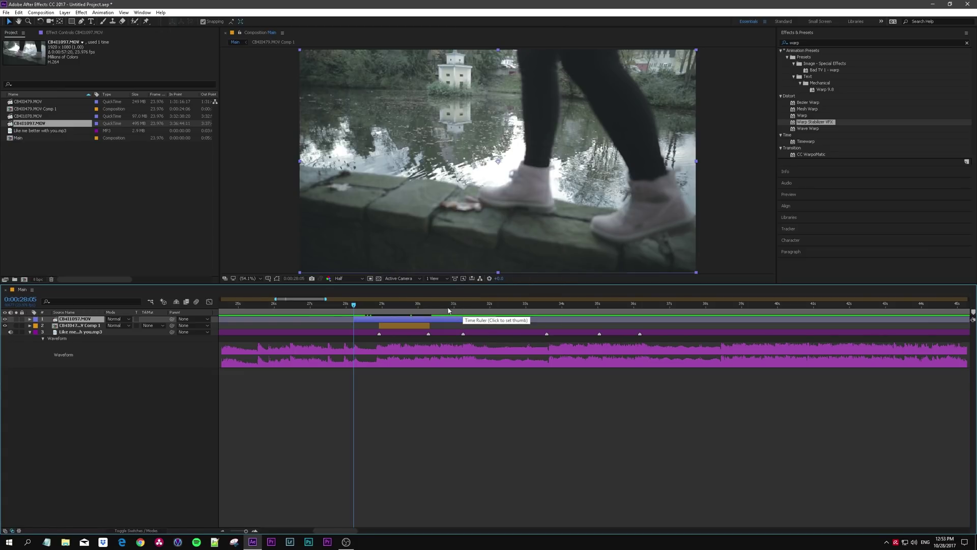
{"action": "left_click", "coordinate": [447, 310]}
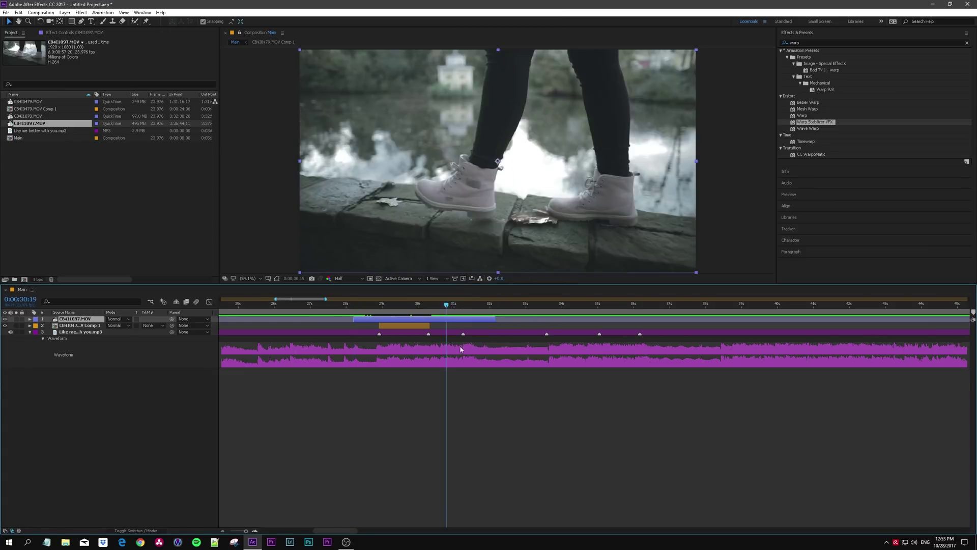
{"action": "right_click", "coordinate": [446, 321]}
{"action": "mouse_move", "coordinate": [527, 57]}
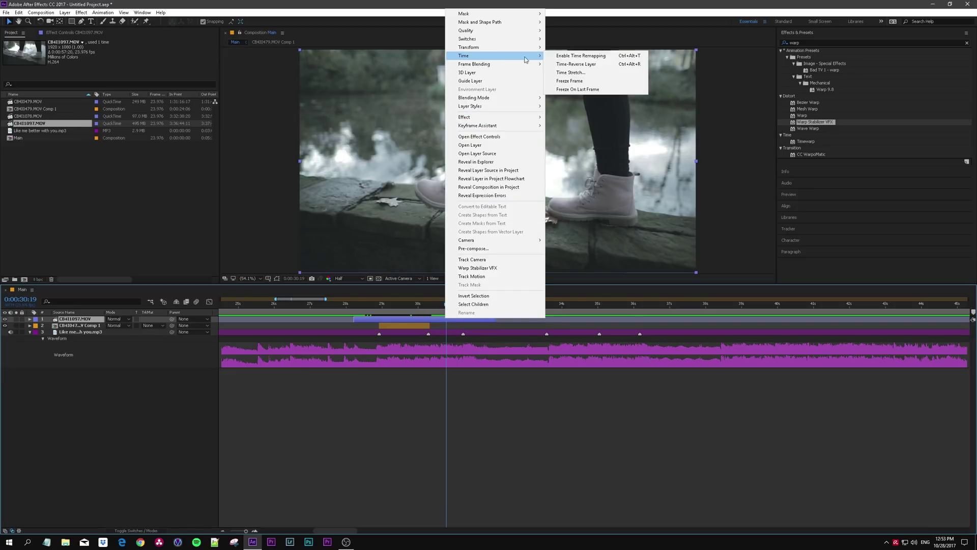
{"action": "left_click", "coordinate": [575, 55]}
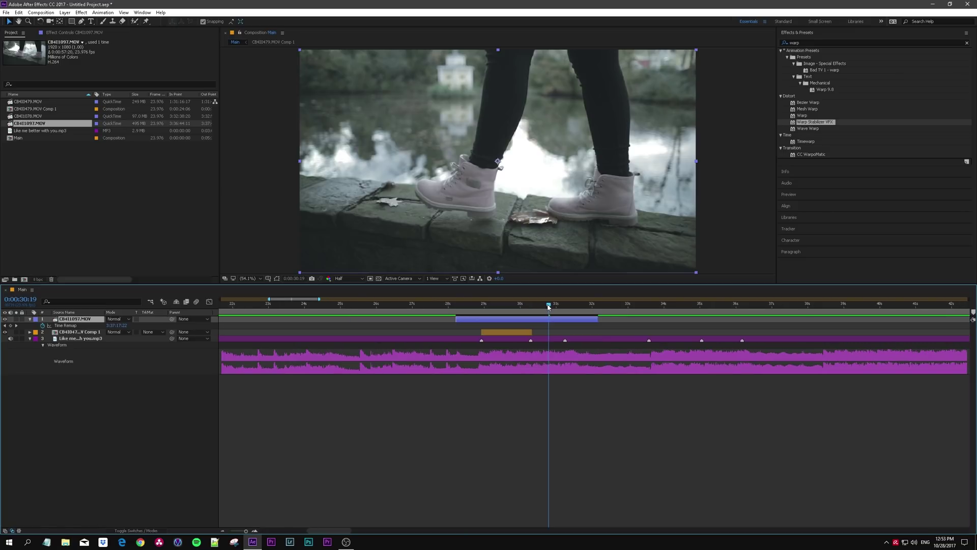
{"action": "left_click_drag", "start_coordinate": [548, 306], "coordinate": [536, 306]}
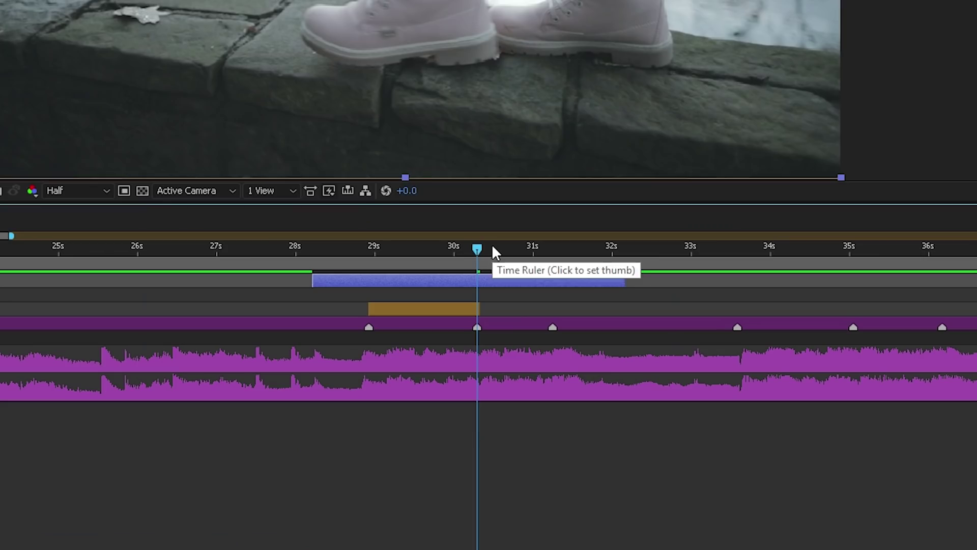
Step: Add Time Remap keyframes to the CB4I1097.MOV layer at 0:00:30:15 and 0:00:30:22
{"action": "key", "text": "space"}
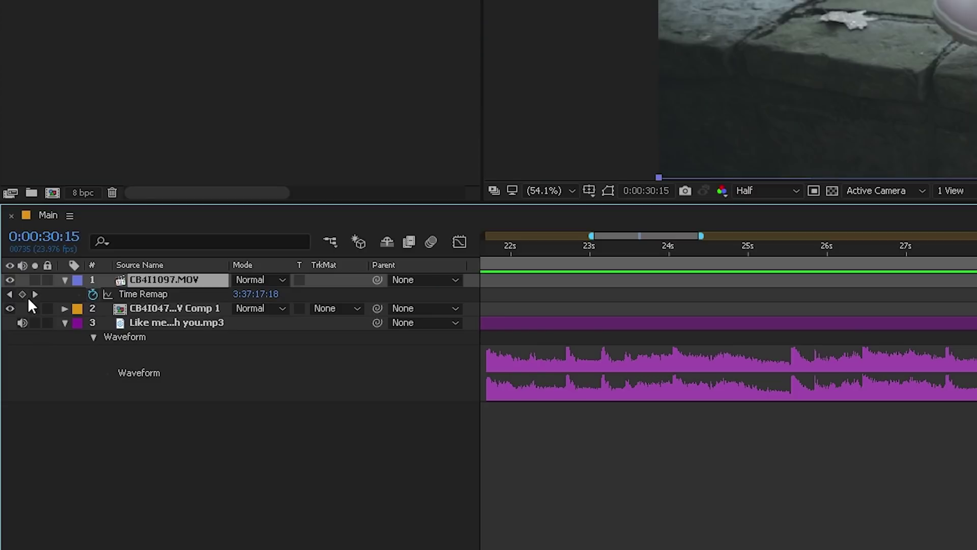
{"action": "left_click", "coordinate": [22, 293]}
{"action": "left_click_drag", "start_coordinate": [504, 249], "coordinate": [540, 256]}
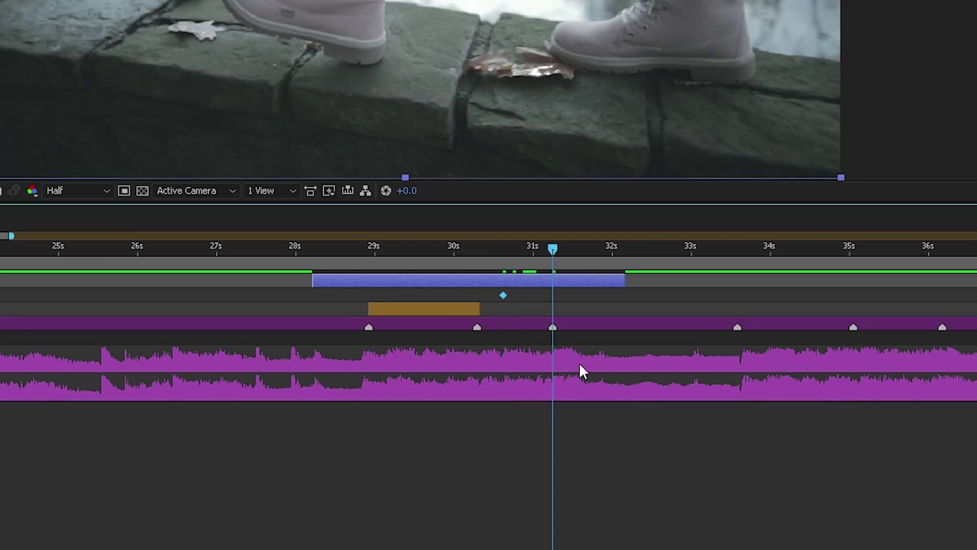
{"action": "key", "text": "Page_Up"}
{"action": "key", "text": "Page_Up"}
{"action": "key", "text": "Page_Up"}
{"action": "key", "text": "Page_Up"}
{"action": "key", "text": "Page_Up"}
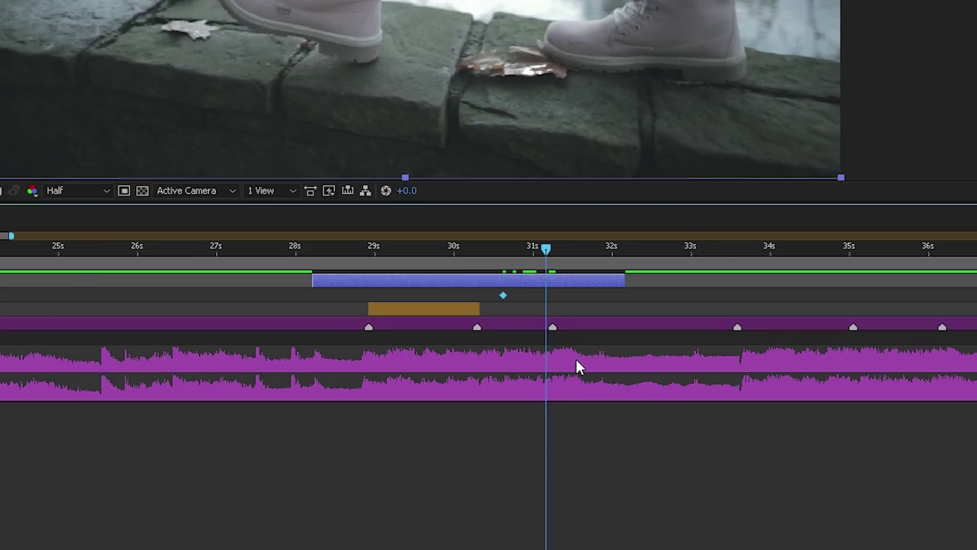
{"action": "key", "text": "Page_Up"}
{"action": "key", "text": "Page_Up"}
{"action": "key", "text": "Page_Up"}
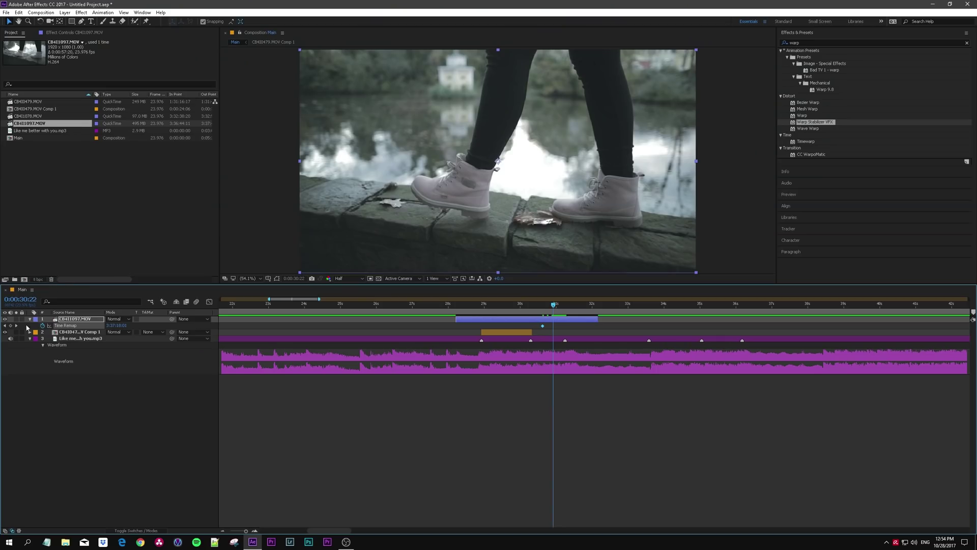
{"action": "left_click", "coordinate": [11, 326]}
Step: Extend the end of the CB4I1097.MOV layer slightly and add a Time Remap keyframe at 0:00:32:04
{"action": "key", "text": "shift+Page_Down"}
{"action": "key", "text": "shift+Page_Down"}
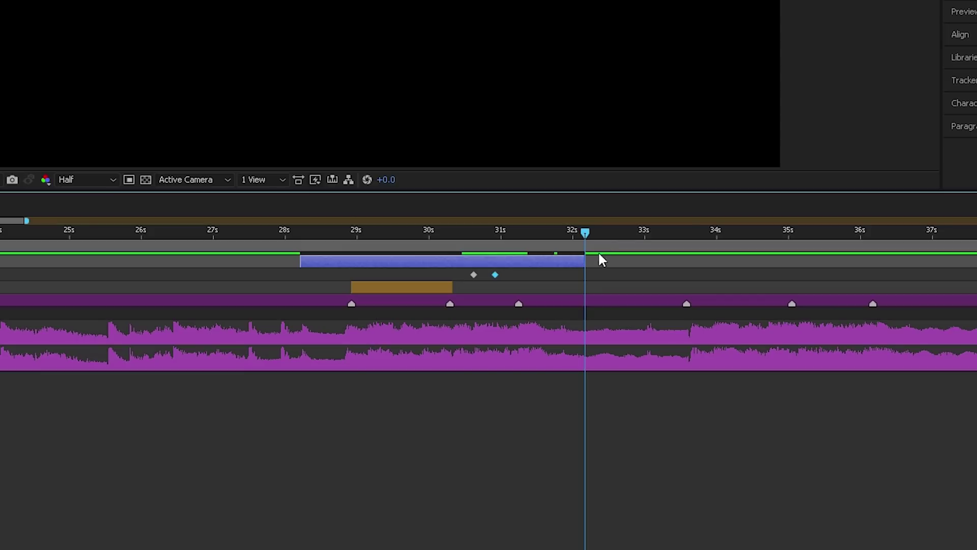
{"action": "left_click_drag", "start_coordinate": [584, 261], "coordinate": [590, 260]}
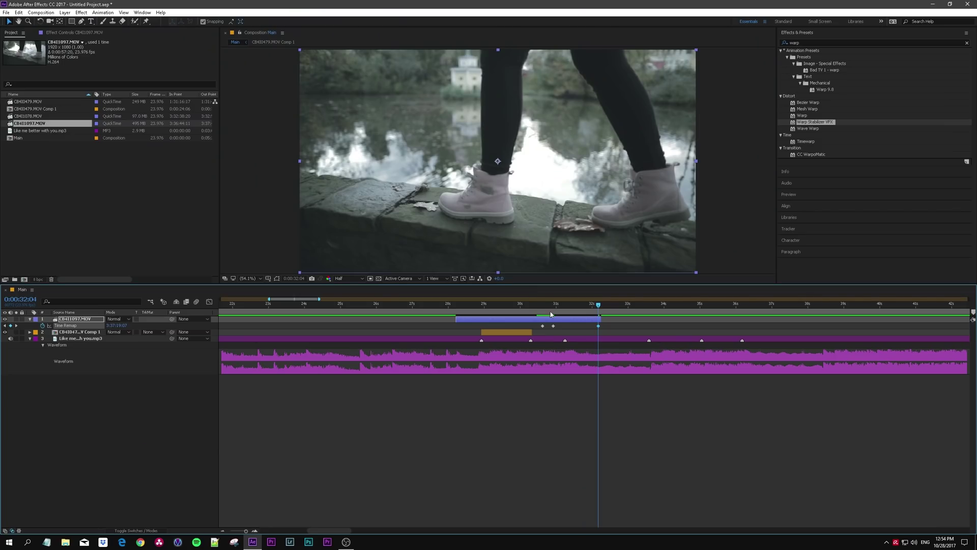
{"action": "left_click", "coordinate": [491, 246]}
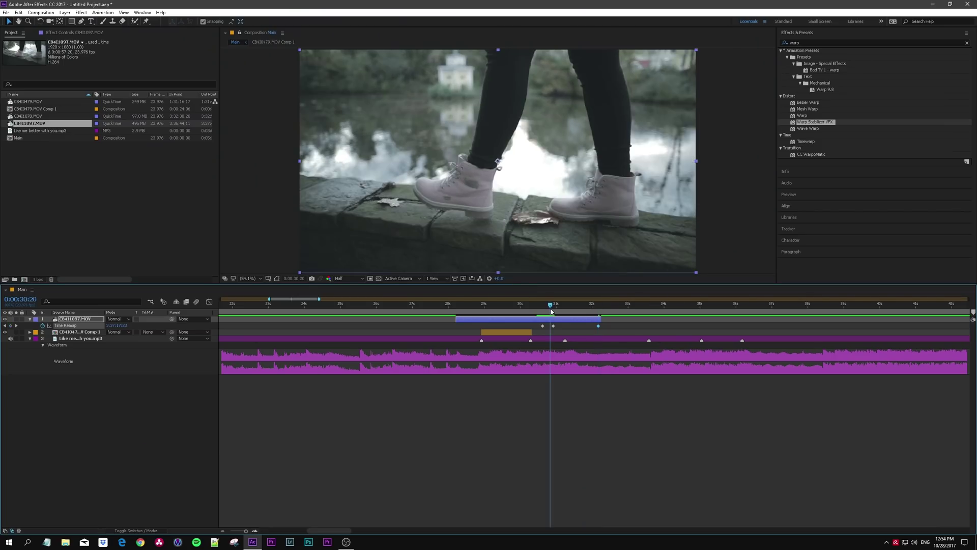
Step: Add a Time Remap keyframe to the CB4I1097.MOV layer at 0:00:29:09
{"action": "left_click_drag", "start_coordinate": [551, 311], "coordinate": [546, 312]}
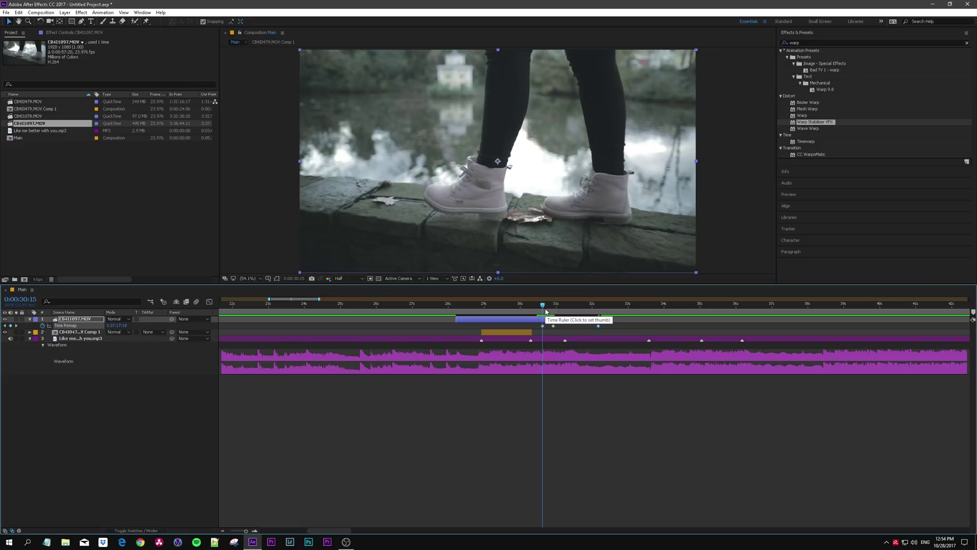
{"action": "key", "text": "shift+Page_Up"}
{"action": "key", "text": "shift+Page_Up"}
{"action": "key", "text": "shift+Page_Up"}
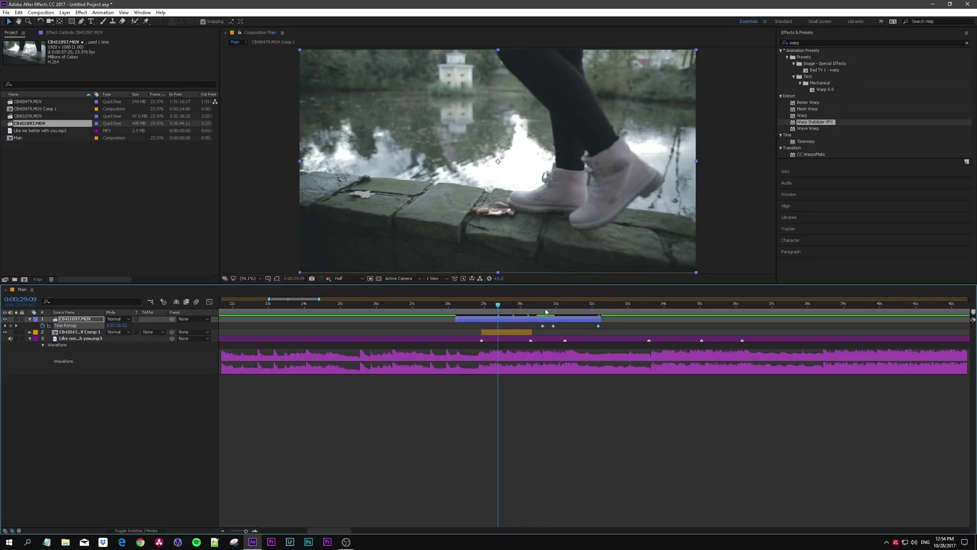
{"action": "left_click", "coordinate": [10, 325]}
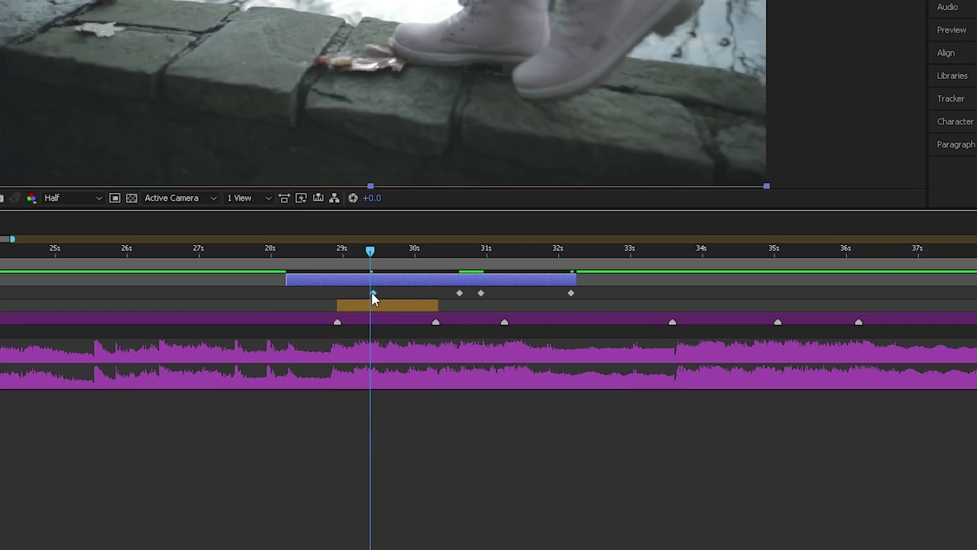
Step: Move the first Time Remap keyframe to the beat marker at 0:00:30:07 and the last one to the marker at 0:00:31:06
{"action": "left_click_drag", "start_coordinate": [497, 326], "coordinate": [509, 326]}
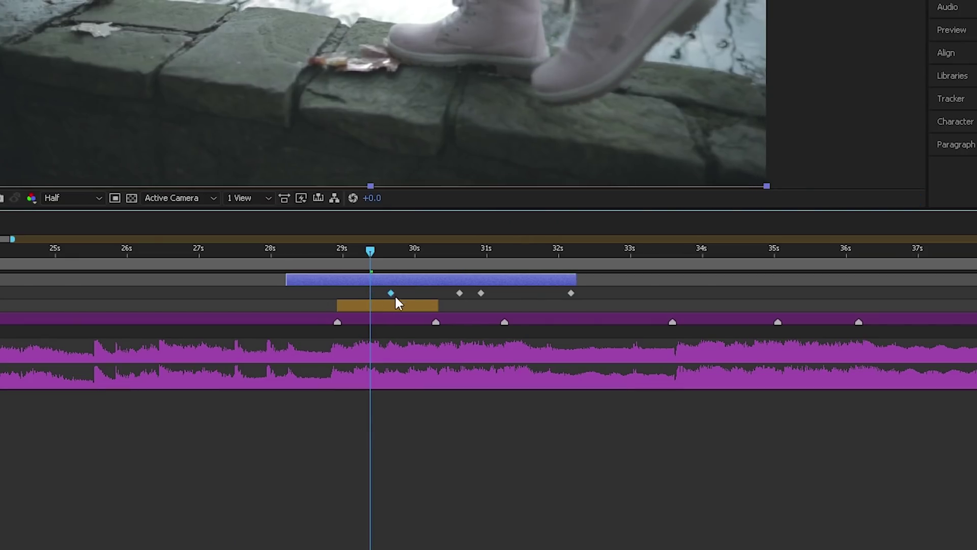
{"action": "left_click_drag", "start_coordinate": [398, 303], "coordinate": [442, 309]}
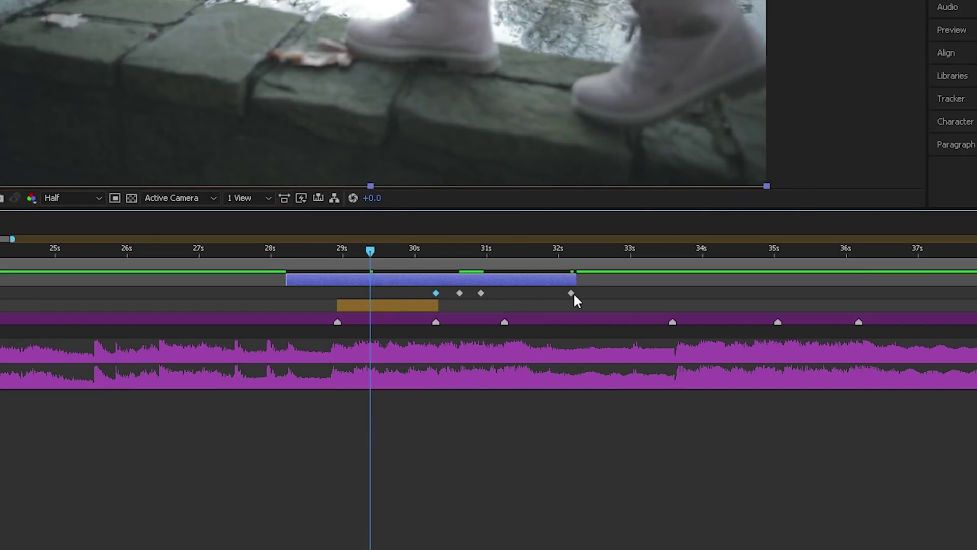
{"action": "left_click_drag", "start_coordinate": [571, 293], "coordinate": [501, 296]}
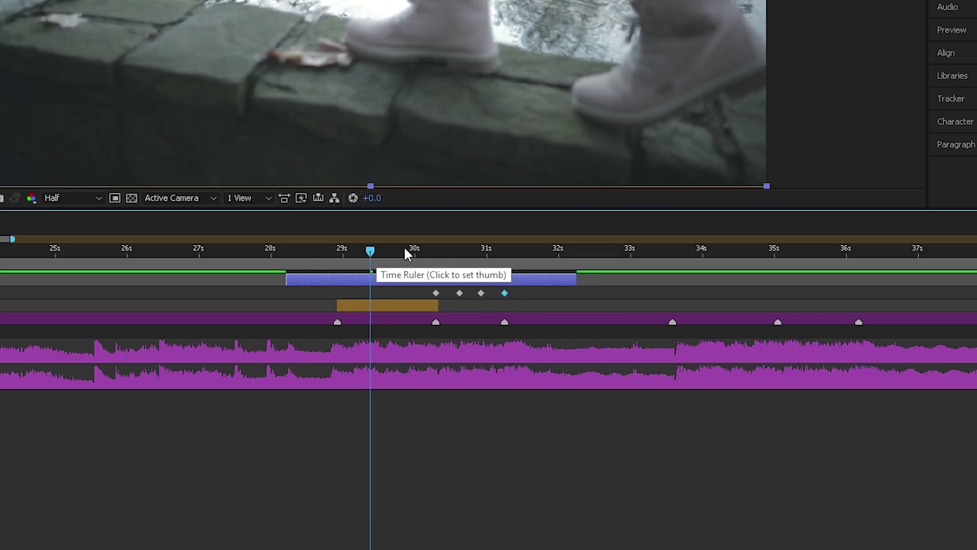
Step: Trim the CB4I1097.MOV layer to run from the beat marker at 0:00:30:07 to the one at 0:00:31:06
{"action": "left_click_drag", "start_coordinate": [405, 249], "coordinate": [430, 249]}
{"action": "left_click_drag", "start_coordinate": [293, 293], "coordinate": [430, 294]}
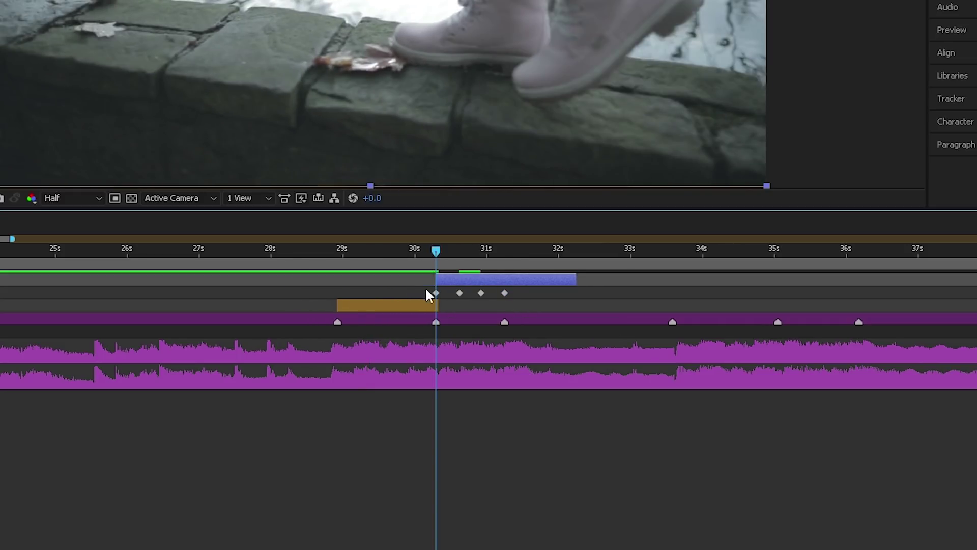
{"action": "left_click", "coordinate": [504, 257]}
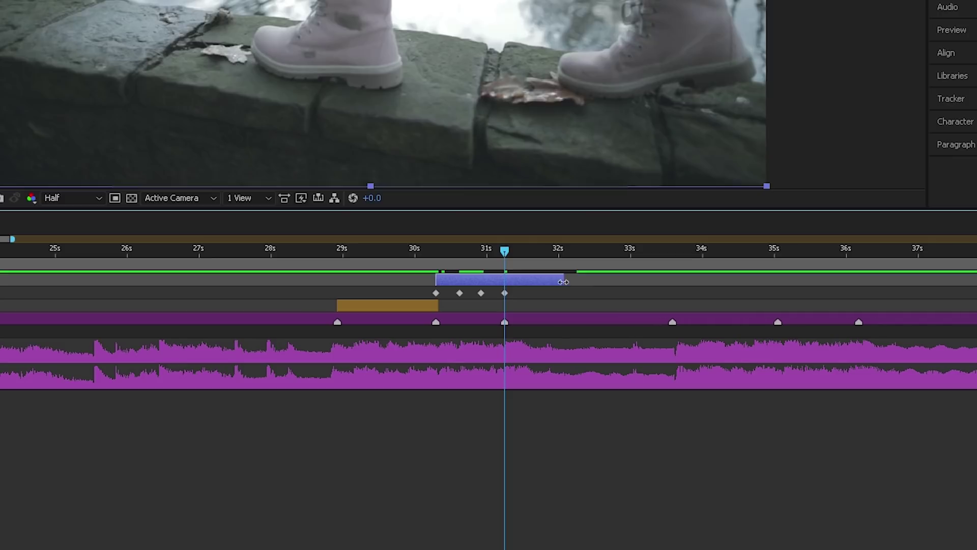
{"action": "left_click_drag", "start_coordinate": [564, 282], "coordinate": [517, 292]}
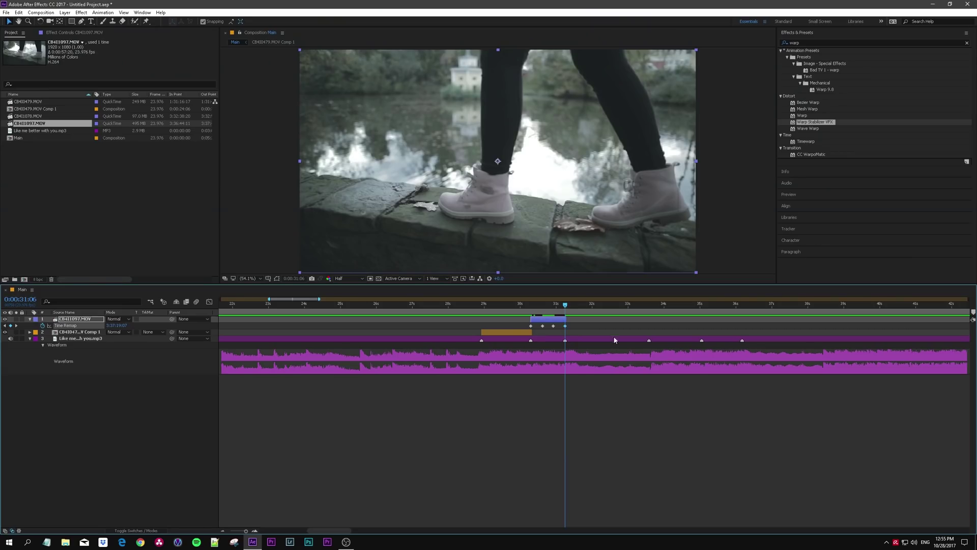
Step: Shape the opening section of the Time Remap speed graph into a smooth ramp from a fast start down to normal speed at 0:00:30:15
{"action": "key", "text": "shift+F3"}
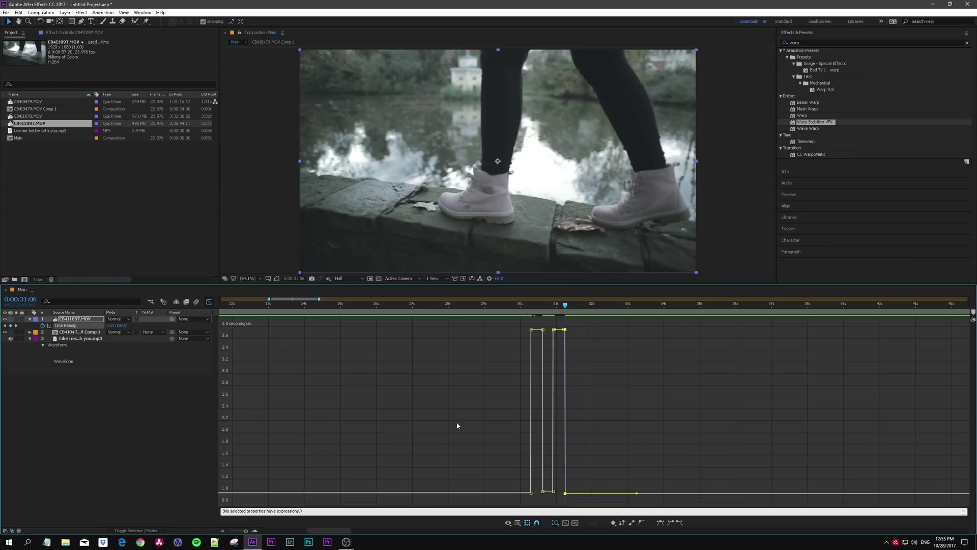
{"action": "left_click_drag", "start_coordinate": [246, 531], "coordinate": [249, 532]}
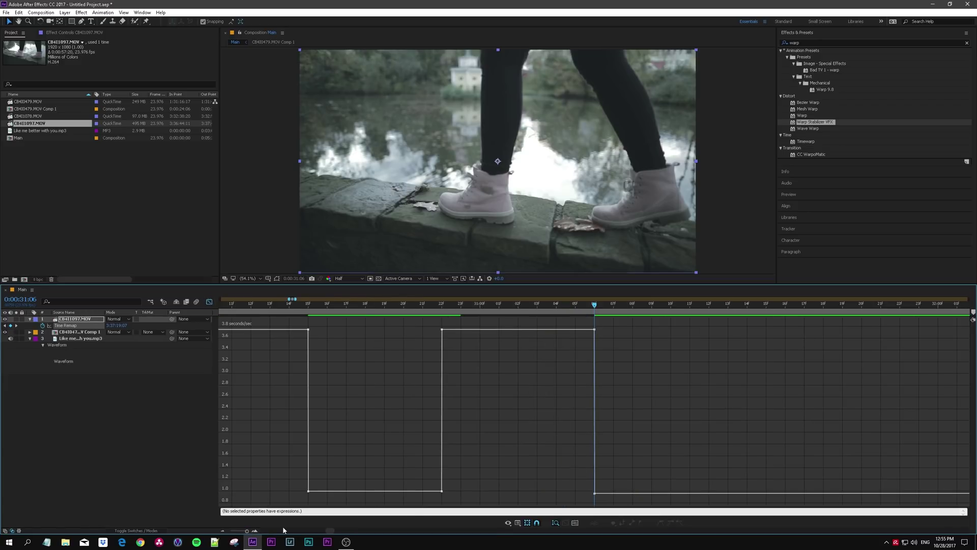
{"action": "left_click_drag", "start_coordinate": [328, 533], "coordinate": [328, 532]}
{"action": "left_click_drag", "start_coordinate": [476, 331], "coordinate": [533, 317]}
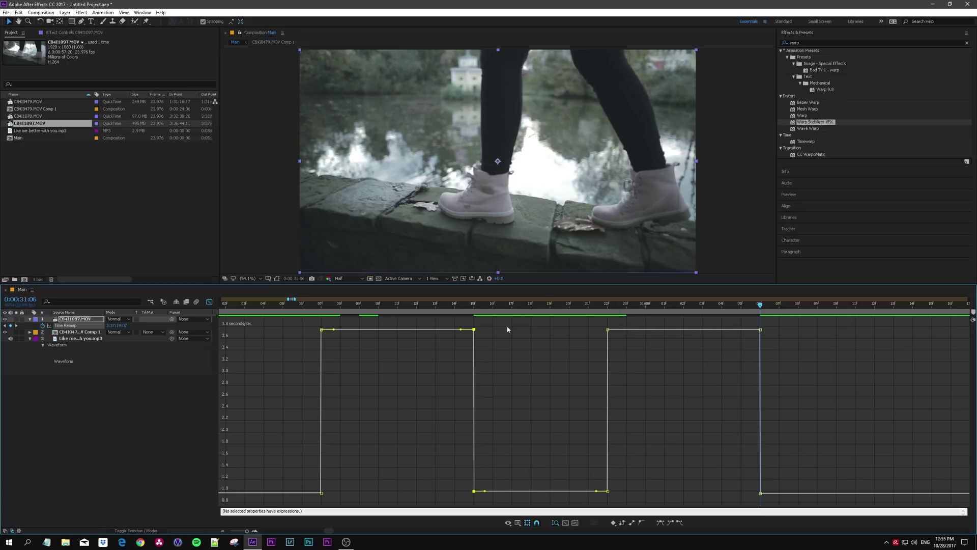
{"action": "left_click_drag", "start_coordinate": [460, 329], "coordinate": [319, 493]}
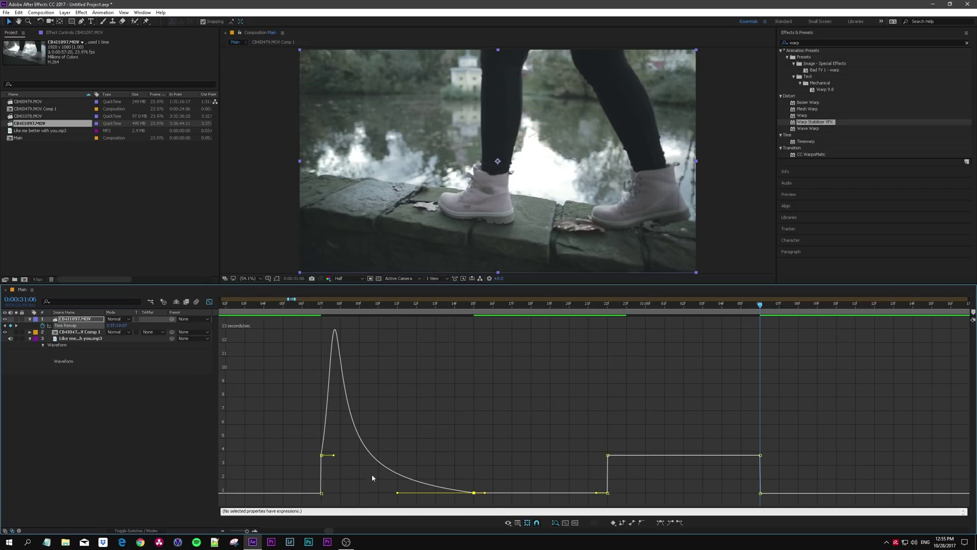
{"action": "left_click_drag", "start_coordinate": [334, 455], "coordinate": [321, 456]}
Step: Shape the closing section of the speed graph into a smooth ramp from normal speed at 0:00:30:22 up to a fast finish at 0:00:31:06
{"action": "left_click_drag", "start_coordinate": [329, 531], "coordinate": [332, 531]}
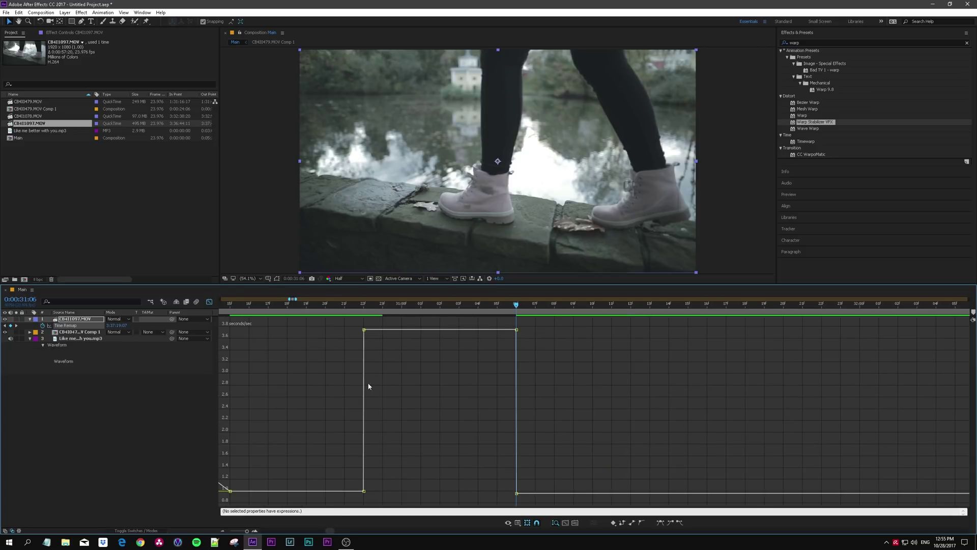
{"action": "left_click", "coordinate": [366, 330]}
{"action": "left_click", "coordinate": [387, 323]}
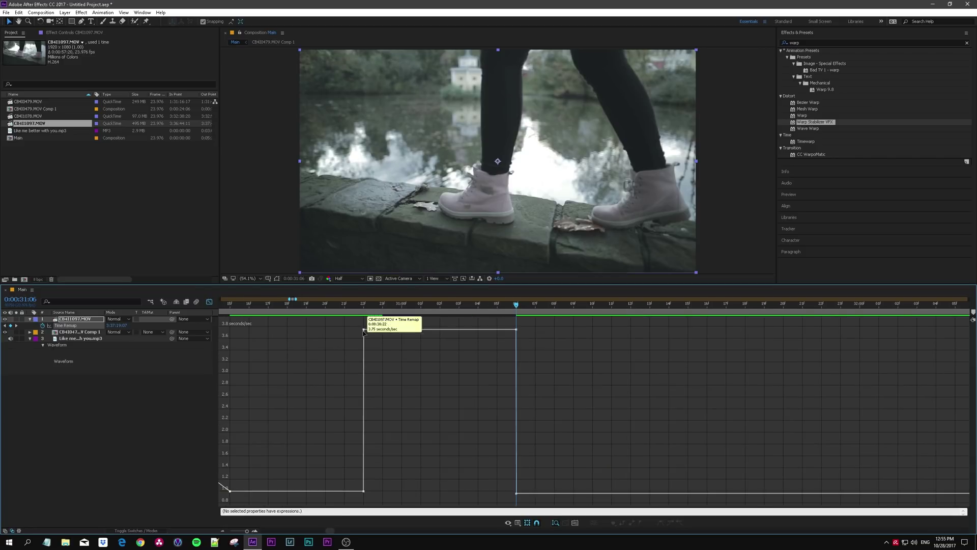
{"action": "left_click", "coordinate": [363, 330]}
{"action": "left_click_drag", "start_coordinate": [376, 329], "coordinate": [517, 456]}
{"action": "key", "text": "minus"}
{"action": "key", "text": "minus"}
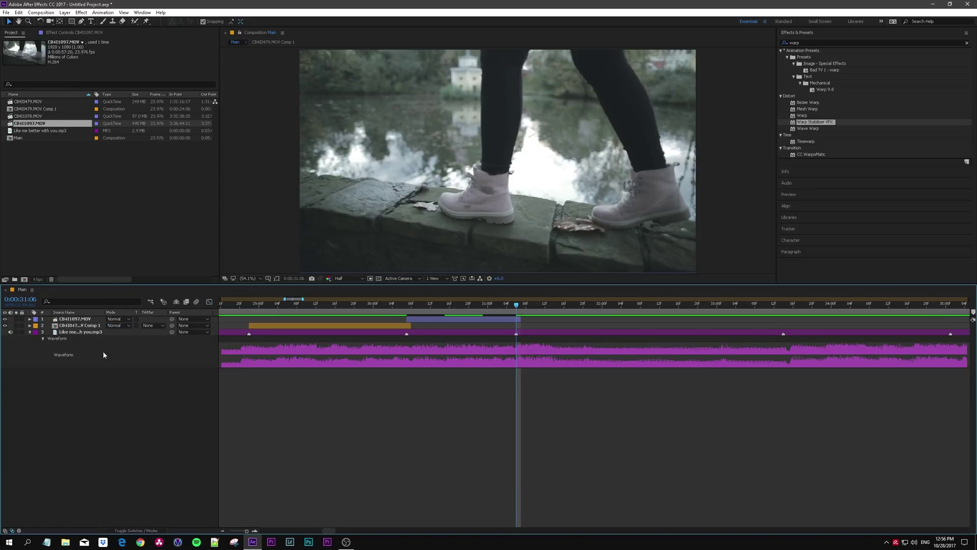
Step: Add CB4I1078.MOV as the top layer of Main and scrub through its footage
{"action": "left_click", "coordinate": [83, 208]}
{"action": "left_click", "coordinate": [20, 117]}
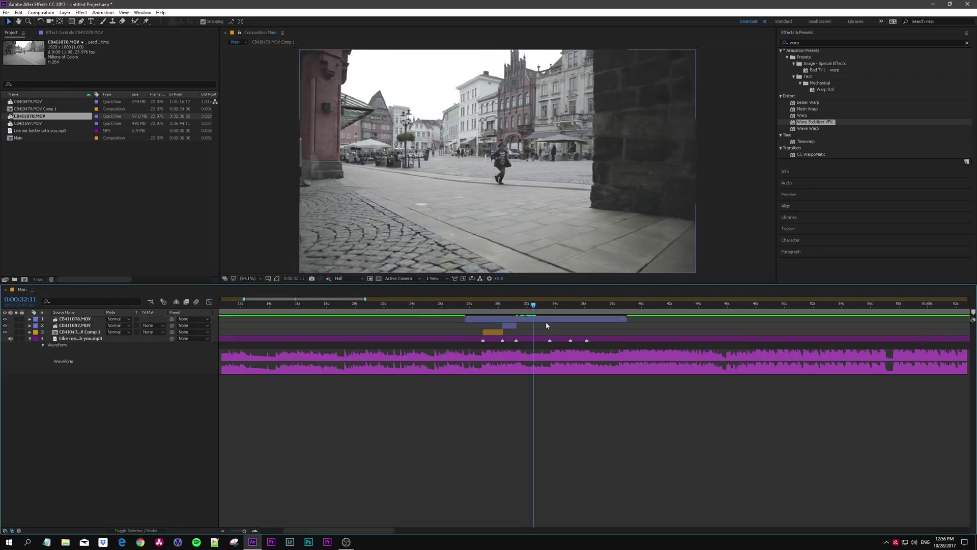
{"action": "left_click_drag", "start_coordinate": [545, 321], "coordinate": [569, 307]}
{"action": "key", "text": "equal"}
{"action": "key", "text": "equal"}
{"action": "left_click", "coordinate": [515, 340]}
Step: Enable time remapping on the CB4I1078.MOV layer and add four Time Remap keyframes, with the first on the 0:00:31:06 beat marker
{"action": "right_click", "coordinate": [588, 319]}
{"action": "left_click", "coordinate": [10, 326]}
{"action": "left_click", "coordinate": [10, 325]}
{"action": "scroll", "coordinate": [309, 480], "scroll_direction": "right", "scroll_amount": 4}
{"action": "left_click", "coordinate": [310, 480]}
{"action": "left_click_drag", "start_coordinate": [357, 307], "coordinate": [320, 312]}
{"action": "left_click", "coordinate": [10, 326]}
{"action": "scroll", "coordinate": [326, 320], "scroll_direction": "left", "scroll_amount": 3}
{"action": "left_click_drag", "start_coordinate": [470, 306], "coordinate": [351, 306]}
{"action": "left_click", "coordinate": [10, 326]}
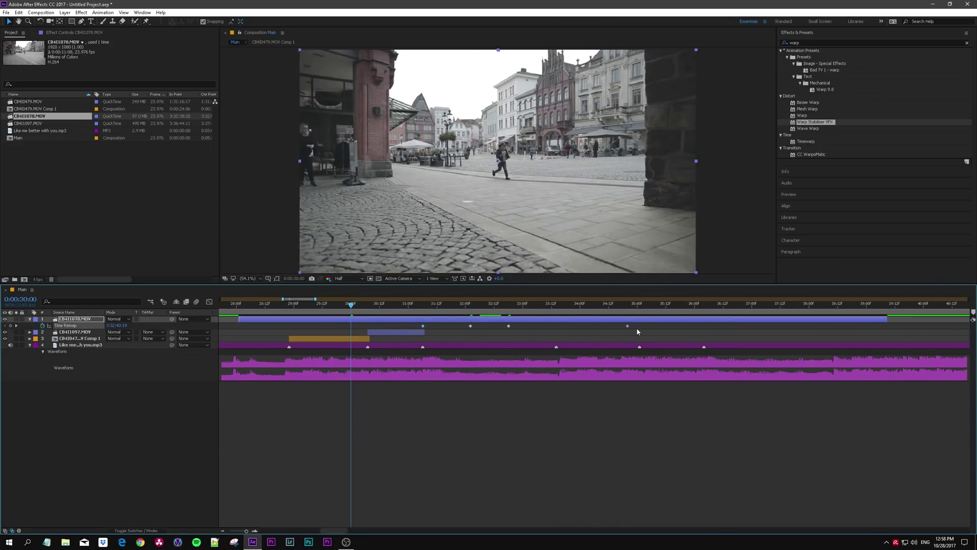
Step: Move the last Time Remap keyframe to the 0:00:33:14 beat marker and trim CB4I1078.MOV to run between 0:00:31:06 and that marker
{"action": "left_click_drag", "start_coordinate": [628, 326], "coordinate": [556, 325]}
{"action": "left_click_drag", "start_coordinate": [351, 306], "coordinate": [556, 306]}
{"action": "left_click_drag", "start_coordinate": [886, 319], "coordinate": [557, 319]}
{"action": "left_click_drag", "start_coordinate": [239, 319], "coordinate": [422, 333]}
Step: Smooth the opening and closing speed ramps of CB4I1078.MOV in the speed graph and collapse the layer's properties
{"action": "left_click", "coordinate": [209, 302]}
{"action": "left_click_drag", "start_coordinate": [462, 428], "coordinate": [327, 429]}
{"action": "left_click", "coordinate": [209, 301]}
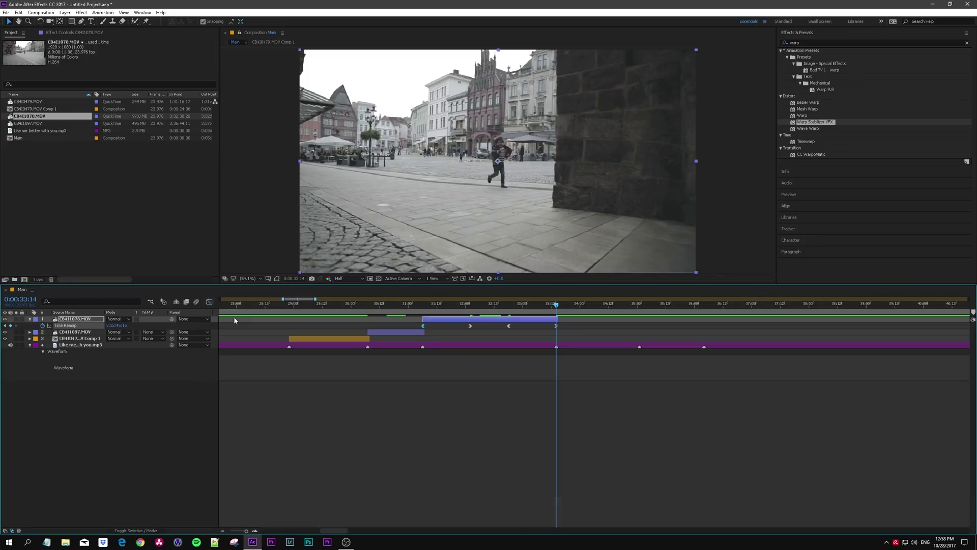
{"action": "left_click", "coordinate": [30, 319]}
Step: Flip the CB4I1097.MOV layer horizontally and preview the sequence of time-remapped clips
{"action": "left_click_drag", "start_coordinate": [291, 309], "coordinate": [394, 322]}
{"action": "left_click", "coordinate": [395, 325]}
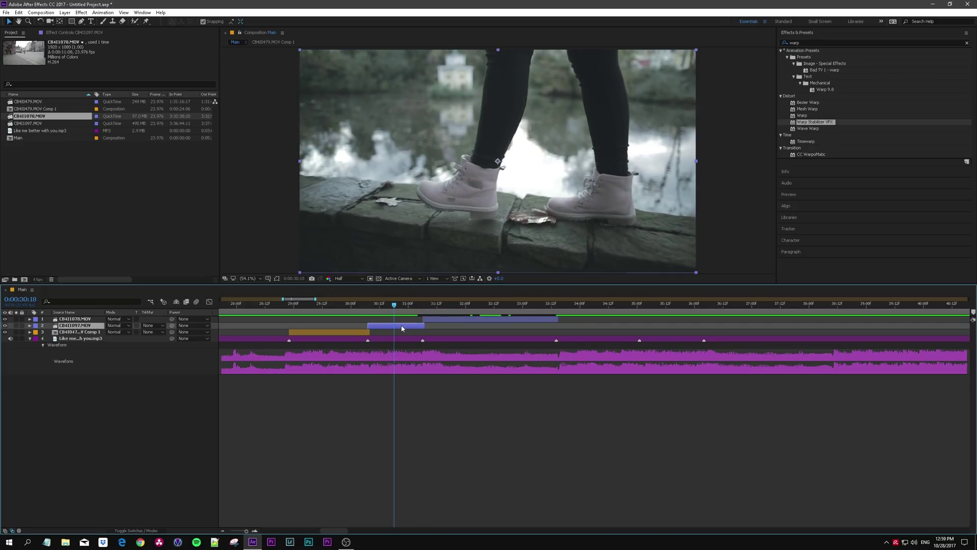
{"action": "right_click", "coordinate": [401, 329]}
{"action": "mouse_move", "coordinate": [446, 57]}
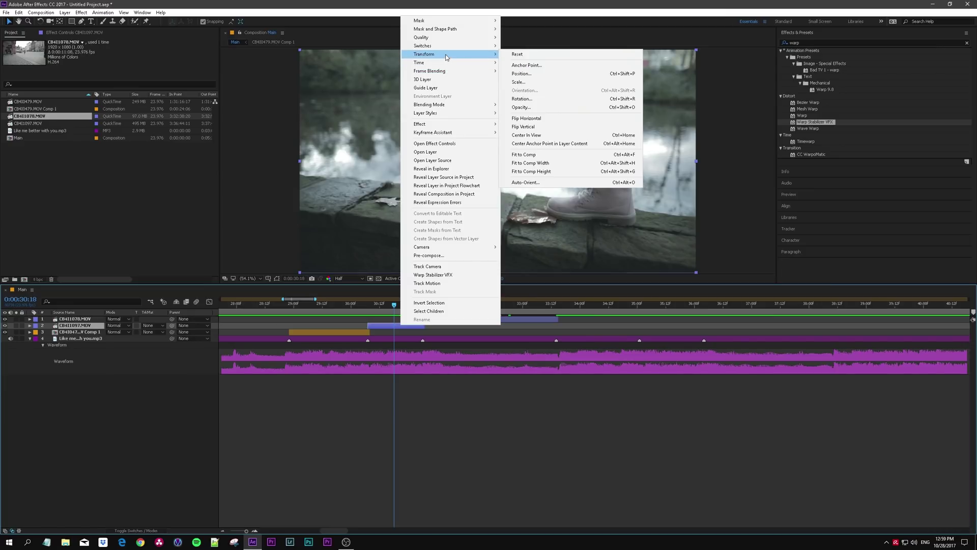
{"action": "left_click", "coordinate": [526, 118]}
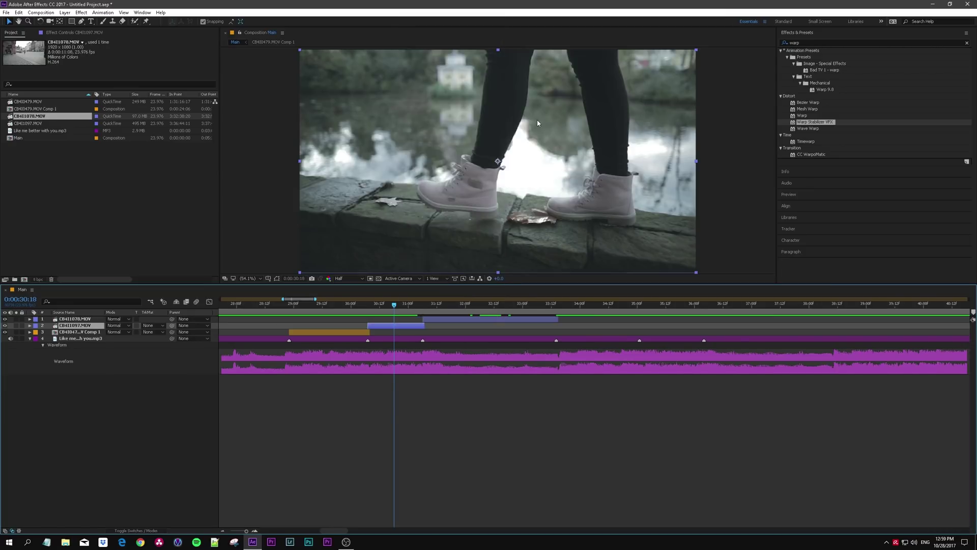
{"action": "left_click_drag", "start_coordinate": [369, 310], "coordinate": [489, 336]}
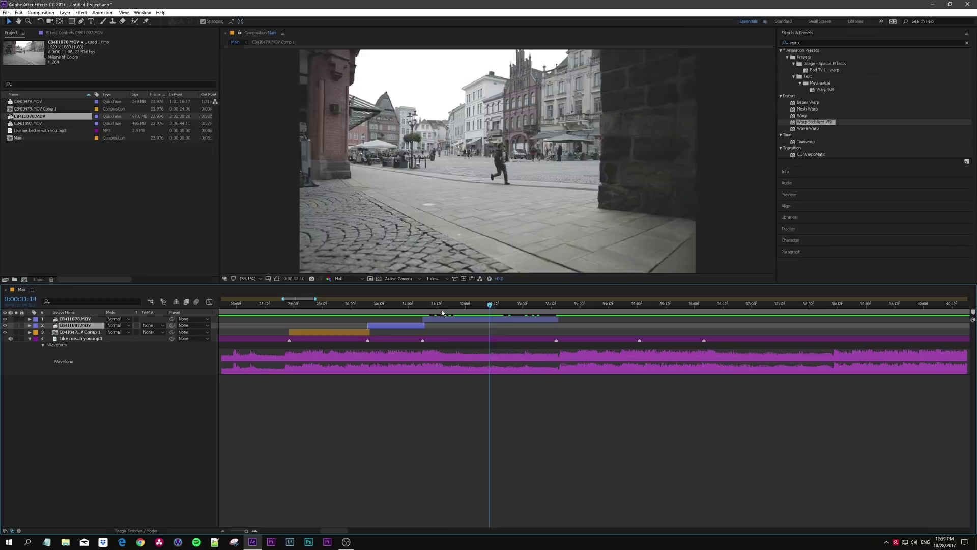
{"action": "left_click_drag", "start_coordinate": [442, 313], "coordinate": [349, 310]}
{"action": "left_click", "coordinate": [223, 531]}
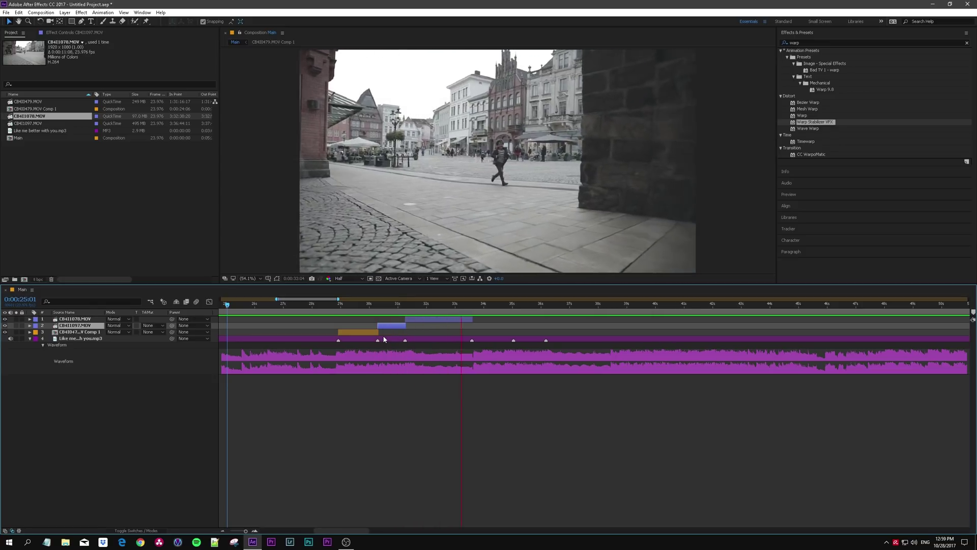
Step: Create an adjustment layer at the top of Main and duplicate it twice
{"action": "mouse_move", "coordinate": [377, 304]}
{"action": "left_mouse_down"}
{"action": "mouse_move", "coordinate": [395, 307]}
{"action": "mouse_move", "coordinate": [360, 305]}
{"action": "left_mouse_up"}
{"action": "right_click", "coordinate": [141, 417]}
{"action": "mouse_move", "coordinate": [143, 421]}
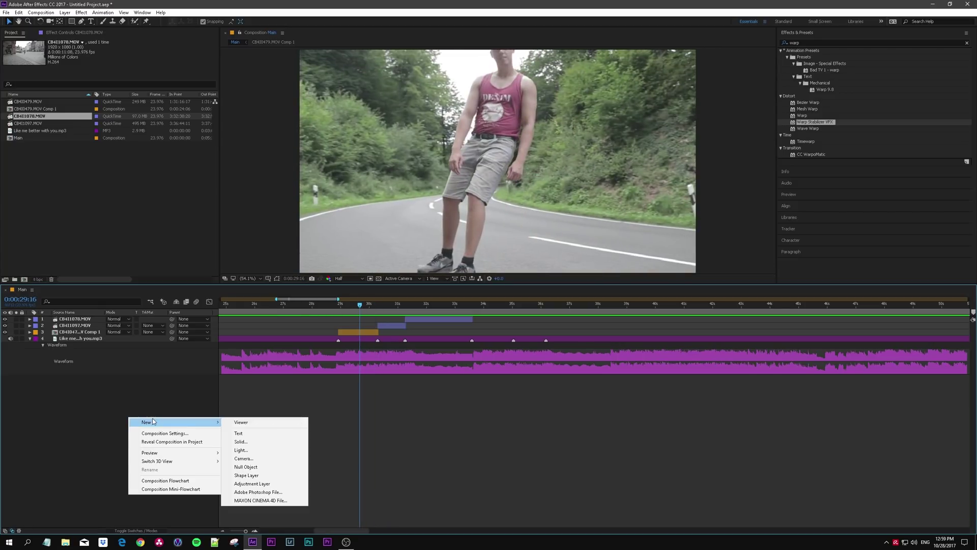
{"action": "left_click", "coordinate": [239, 483]}
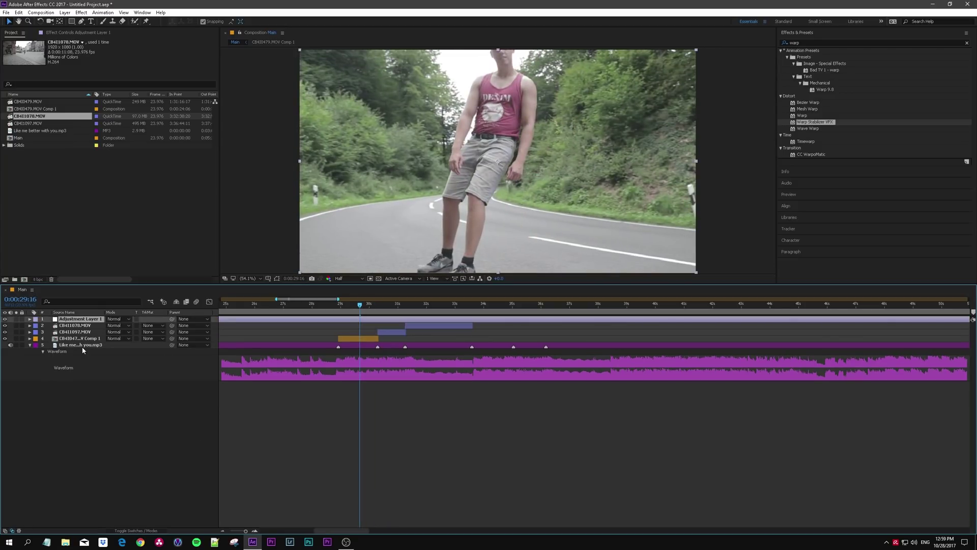
{"action": "key", "text": "ctrl+d"}
{"action": "key", "text": "ctrl+d"}
Step: Apply CC Force Motion Blur to the lowest adjustment layer and turn on its Native Motion Blur
{"action": "type", "text": "fl"}
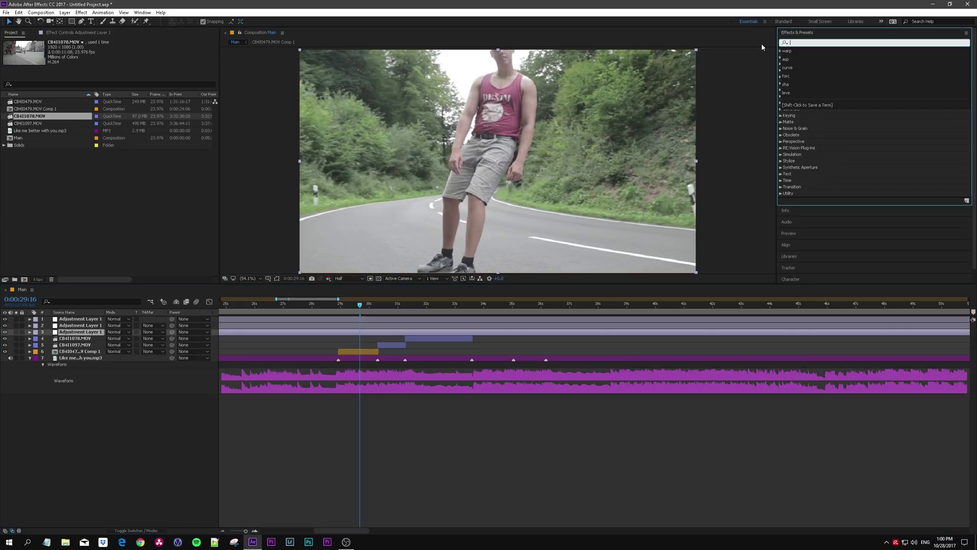
{"action": "type", "text": "or"}
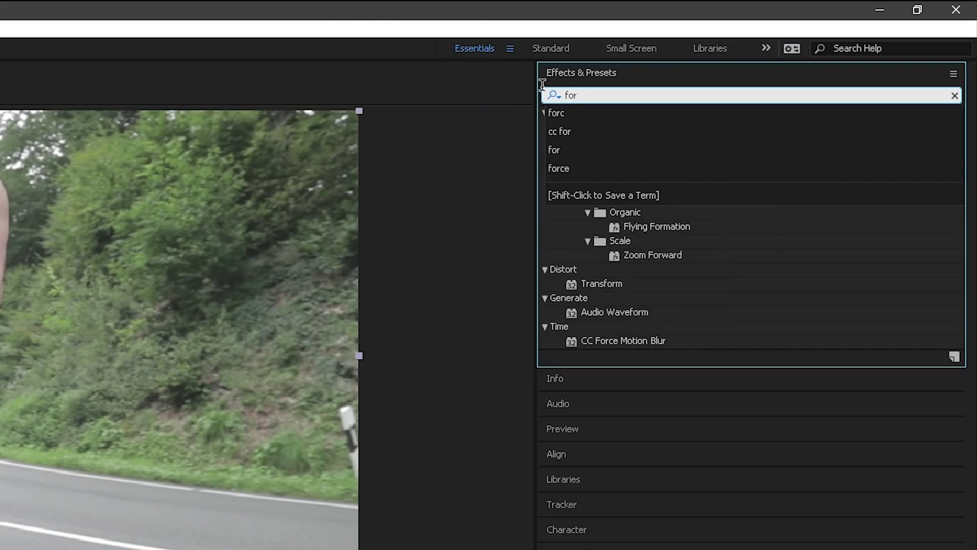
{"action": "left_click_drag", "start_coordinate": [619, 342], "coordinate": [383, 334]}
{"action": "left_click", "coordinate": [130, 77]}
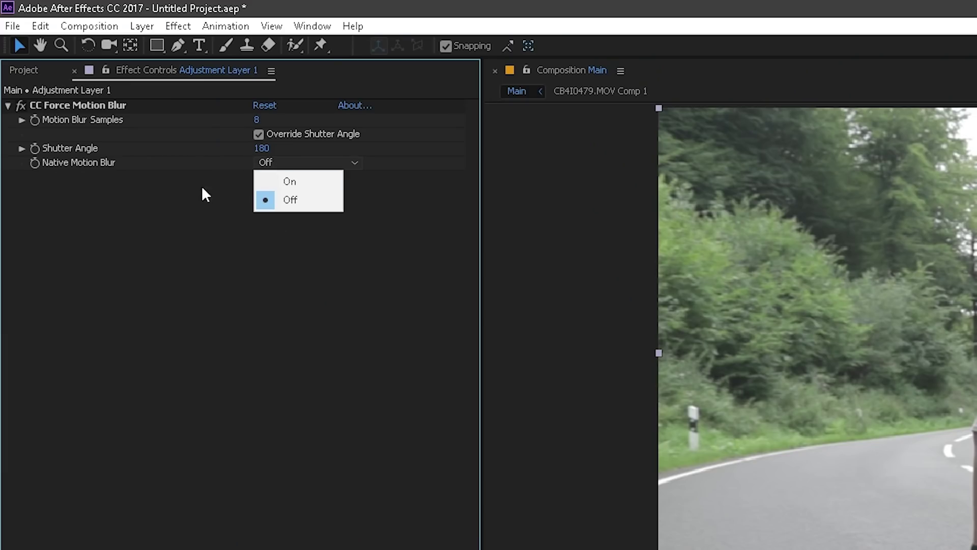
{"action": "left_click", "coordinate": [290, 183]}
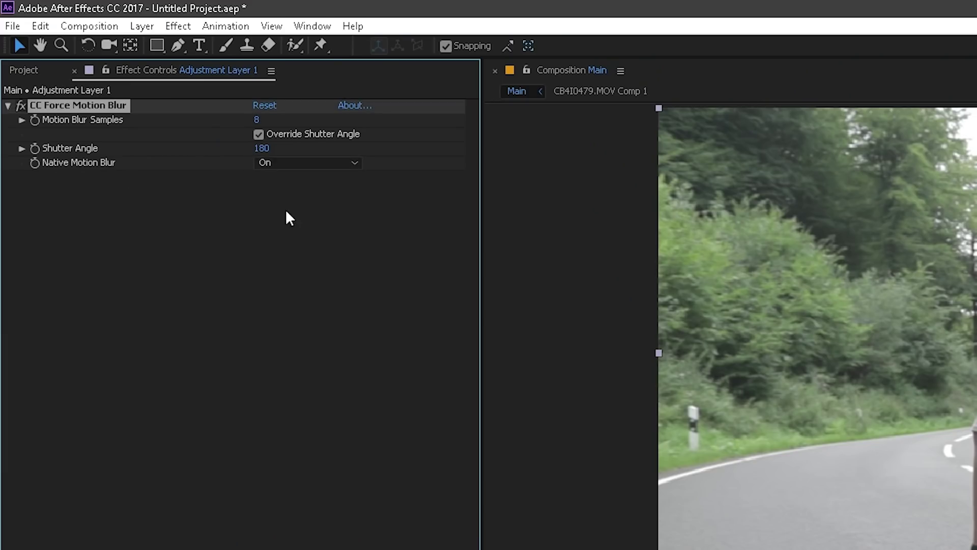
Step: Set the motion blur's Shutter Angle to 320 and Motion Blur Samples to 16, and preview the blurred footage
{"action": "left_click", "coordinate": [261, 148]}
{"action": "type", "text": "320"}
{"action": "left_click", "coordinate": [305, 325]}
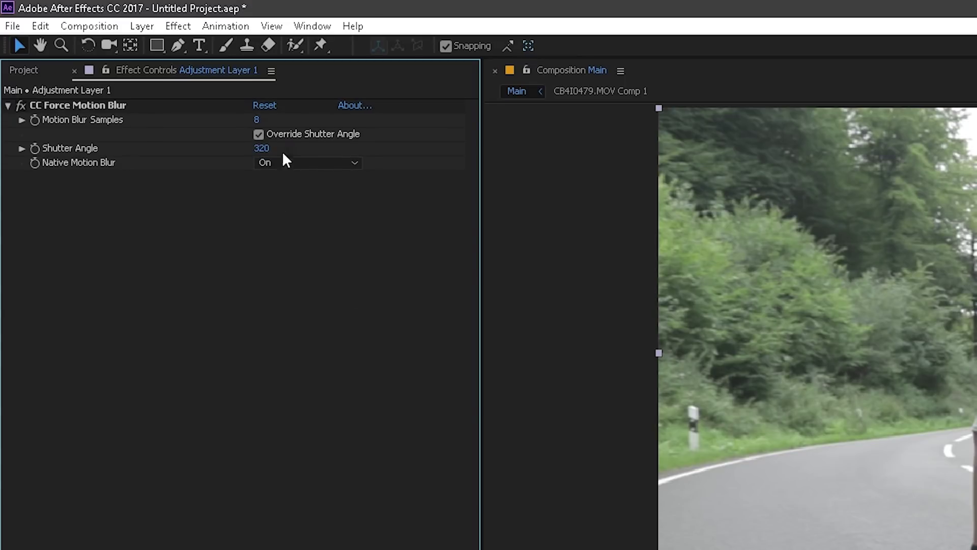
{"action": "left_click", "coordinate": [257, 120]}
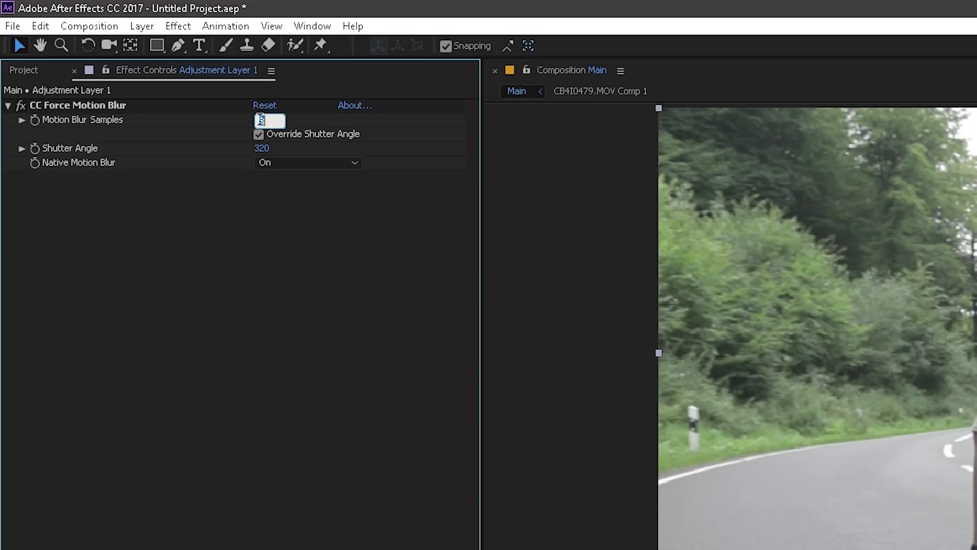
{"action": "type", "text": "16"}
{"action": "left_click", "coordinate": [242, 475]}
{"action": "key", "text": "space"}
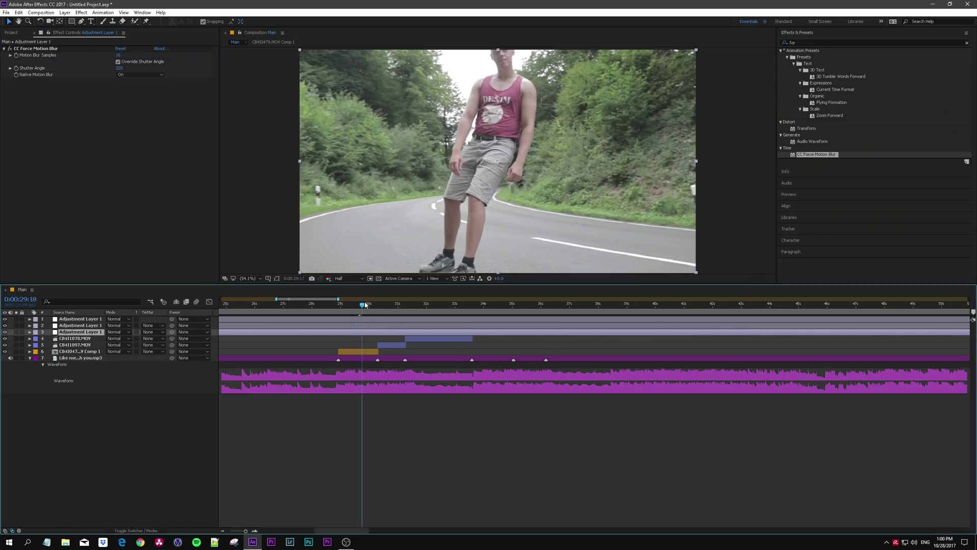
{"action": "mouse_move", "coordinate": [372, 304]}
{"action": "left_mouse_down"}
{"action": "mouse_move", "coordinate": [358, 327]}
{"action": "mouse_move", "coordinate": [356, 310]}
{"action": "mouse_move", "coordinate": [375, 305]}
{"action": "left_mouse_up"}
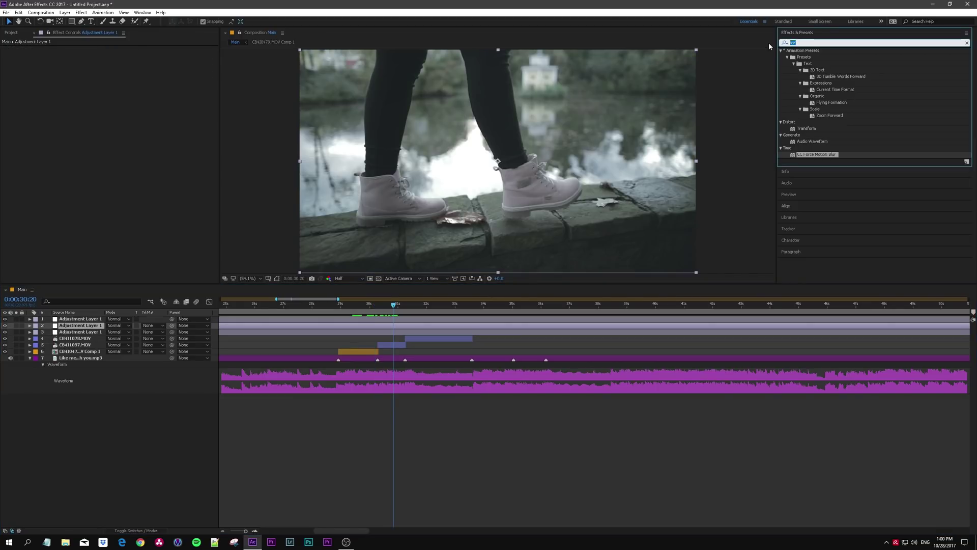
Step: Apply Curves to the middle adjustment layer, shape a contrast S-curve on the RGB channel and switch to the Red channel
{"action": "type", "text": "cur"}
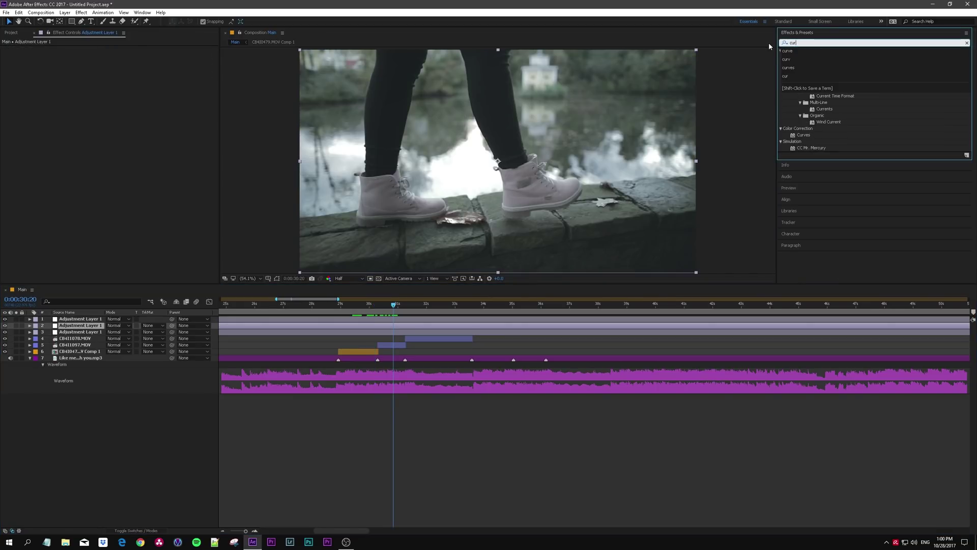
{"action": "left_click_drag", "start_coordinate": [812, 135], "coordinate": [396, 328]}
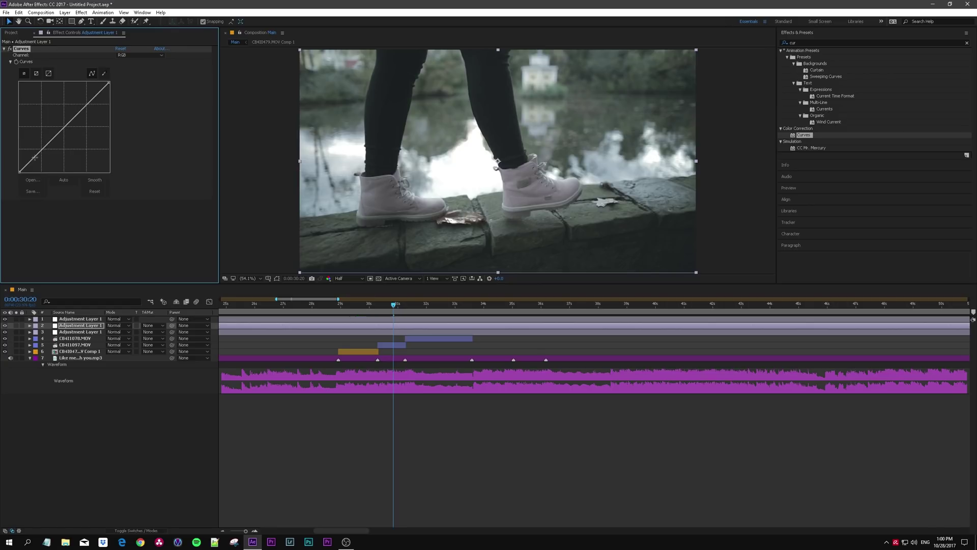
{"action": "left_click_drag", "start_coordinate": [43, 152], "coordinate": [44, 157]}
{"action": "left_click_drag", "start_coordinate": [75, 118], "coordinate": [79, 106]}
{"action": "left_click", "coordinate": [122, 56]}
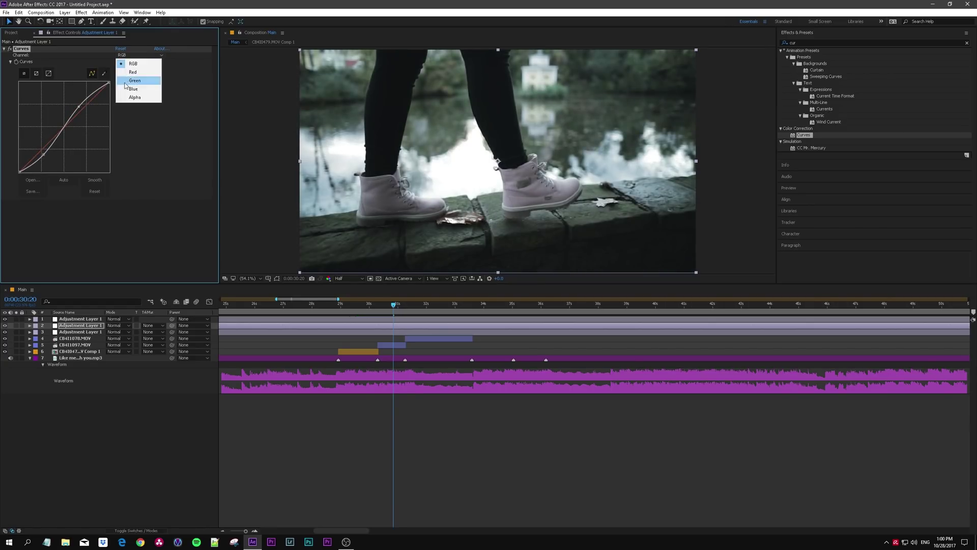
{"action": "left_click", "coordinate": [127, 71]}
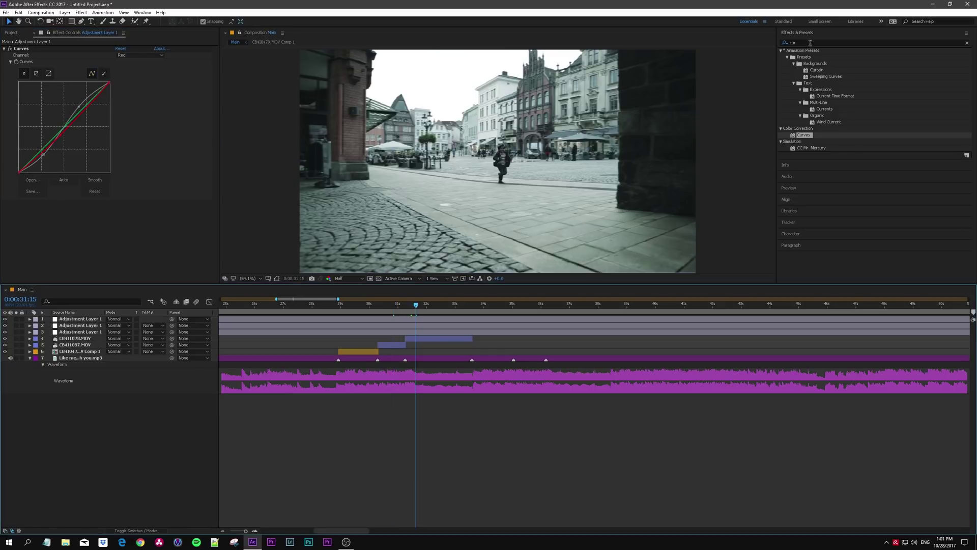
Step: Apply the 2.40 Aspect Ratio preset to the top adjustment layer and preview the sequence from before the first clip
{"action": "left_click_drag", "start_coordinate": [810, 43], "coordinate": [757, 46]}
{"action": "type", "text": "asp"}
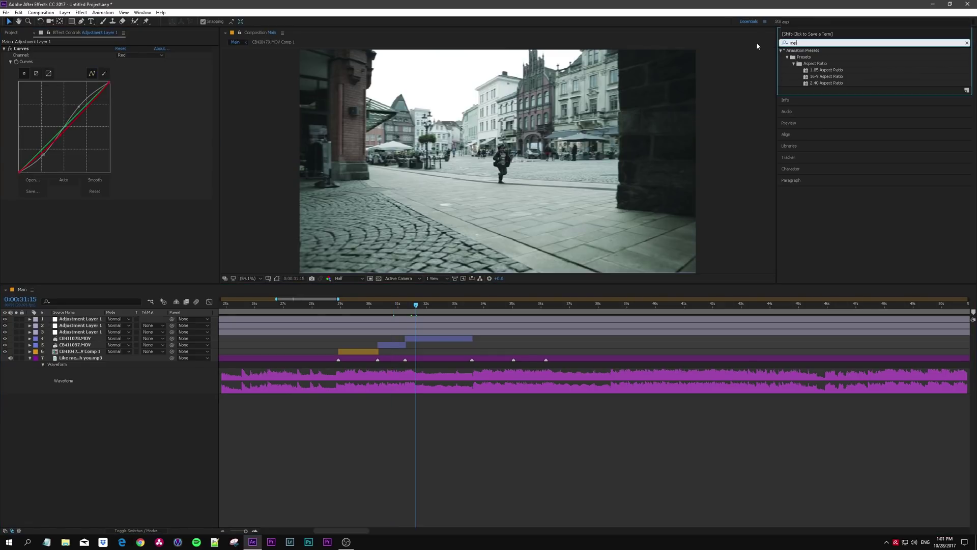
{"action": "left_click", "coordinate": [829, 84]}
{"action": "left_click_drag", "start_coordinate": [831, 85], "coordinate": [419, 319]}
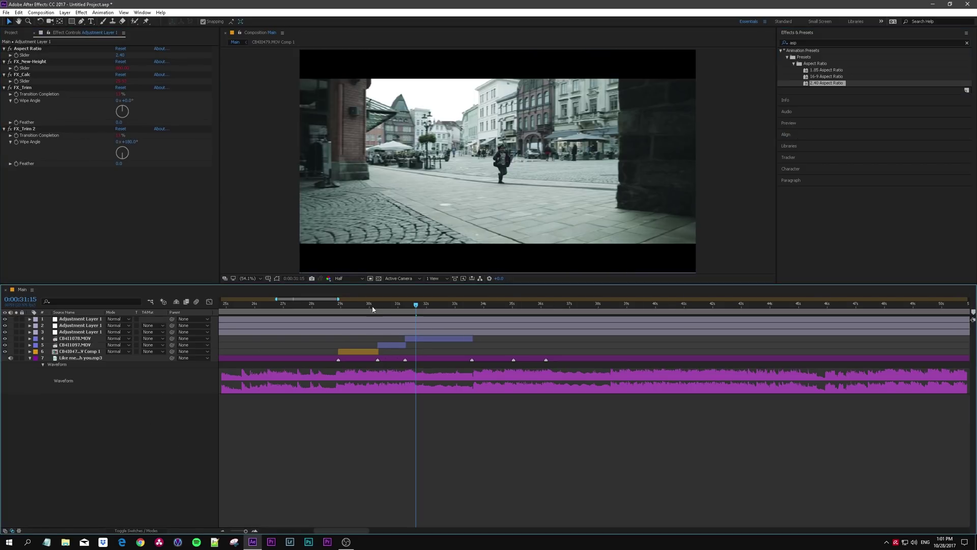
{"action": "left_click_drag", "start_coordinate": [416, 304], "coordinate": [247, 324]}
{"action": "key", "text": "space"}
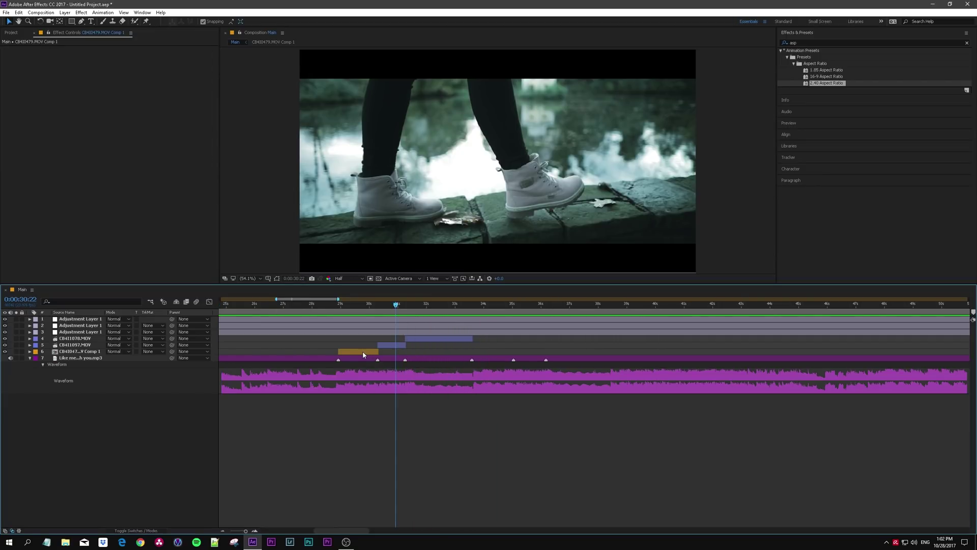
Step: Shift the CB4I0479.MOV Comp 1 layer slightly earlier in Main, reveal its Time Remap keyframes and look inside the precomp
{"action": "left_click_drag", "start_coordinate": [363, 354], "coordinate": [361, 353]}
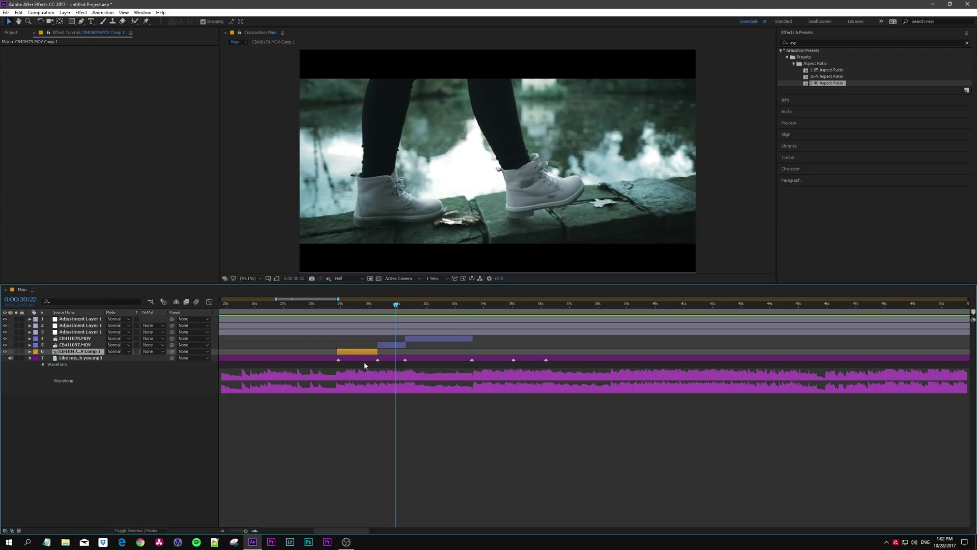
{"action": "key", "text": "ctrl+alt+t"}
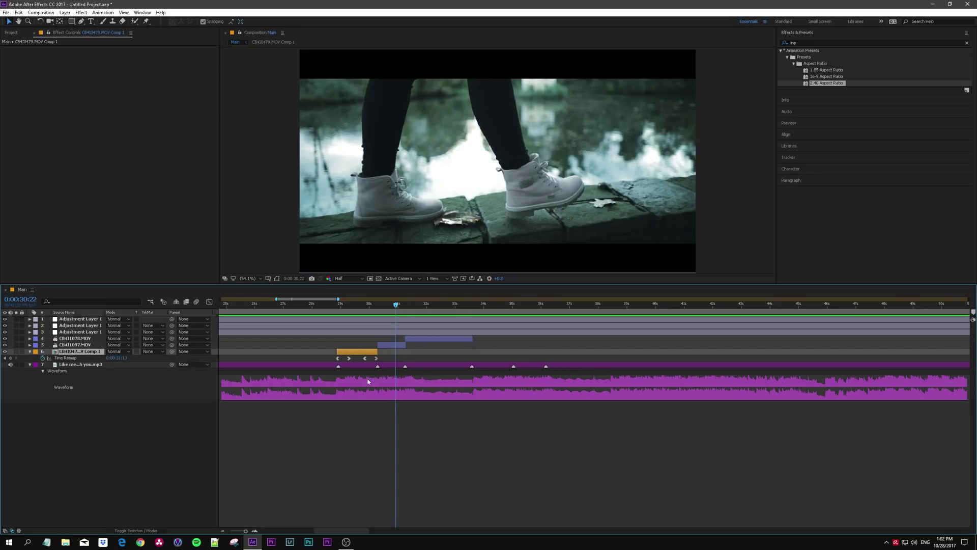
{"action": "double_click", "coordinate": [355, 353]}
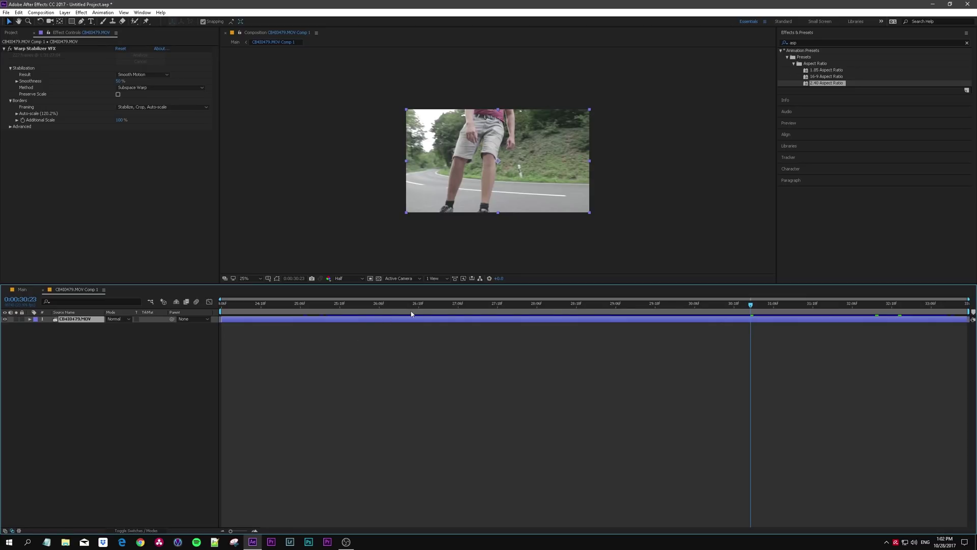
{"action": "left_click", "coordinate": [24, 289]}
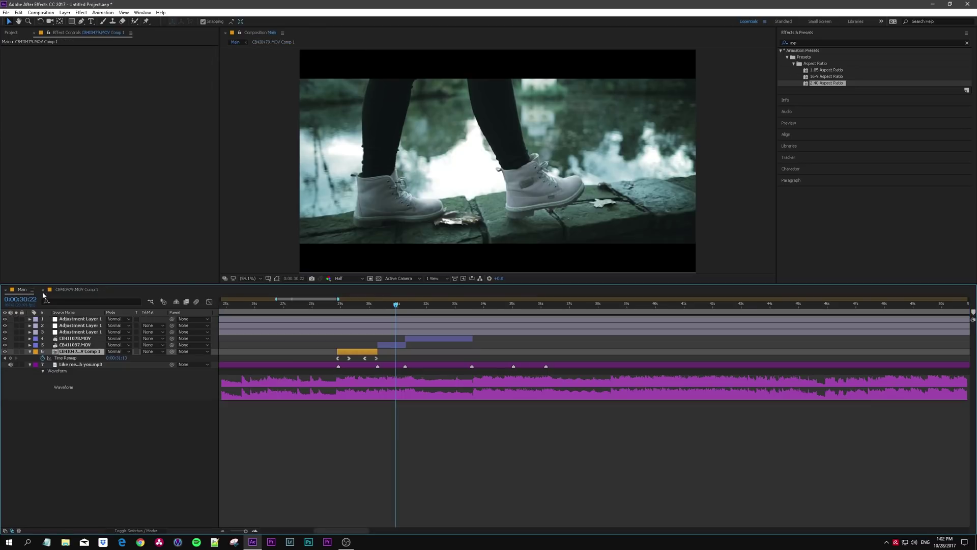
Step: Compare the footage inside CB4I0479.MOV Comp 1 with its time-remapped playback in Main
{"action": "left_click", "coordinate": [363, 304]}
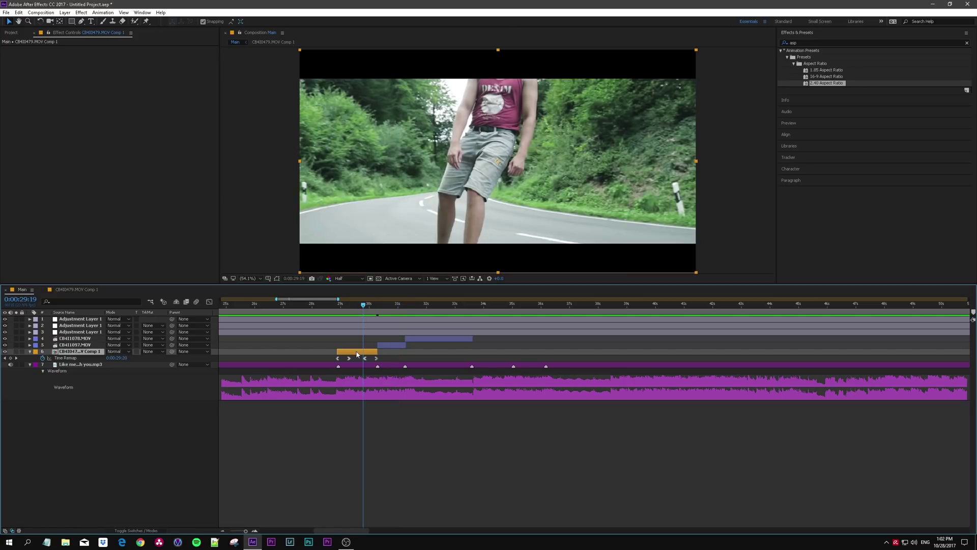
{"action": "double_click", "coordinate": [358, 352]}
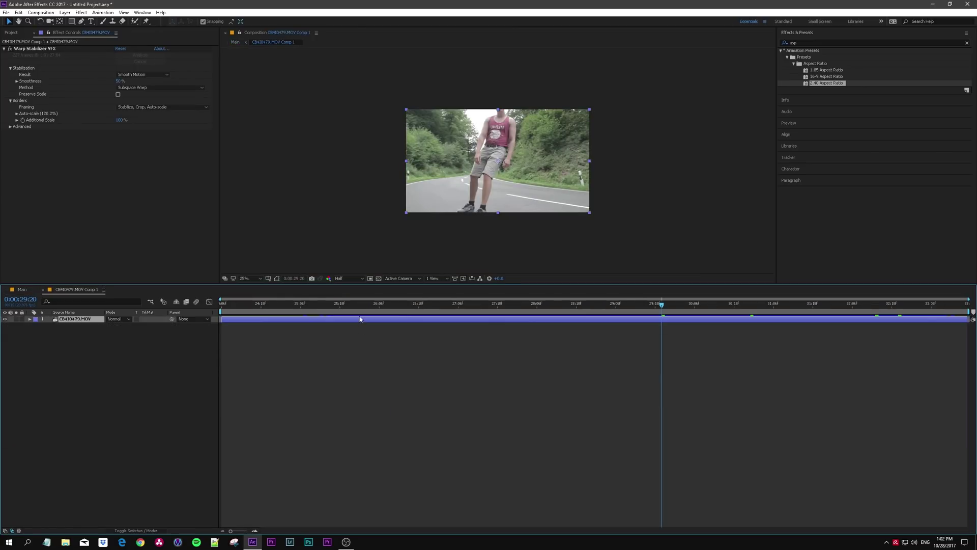
{"action": "left_click_drag", "start_coordinate": [349, 313], "coordinate": [770, 307]}
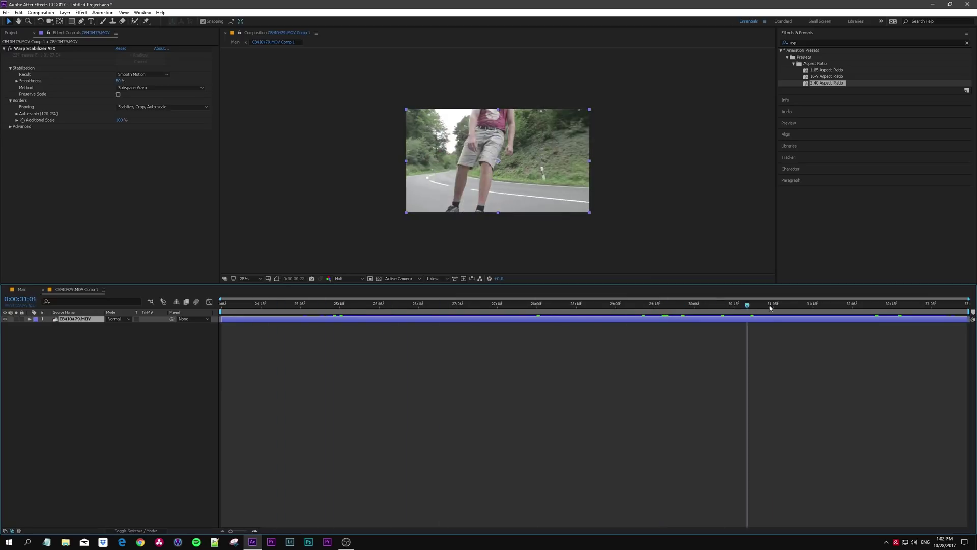
{"action": "left_click", "coordinate": [22, 289]}
{"action": "left_click", "coordinate": [352, 305]}
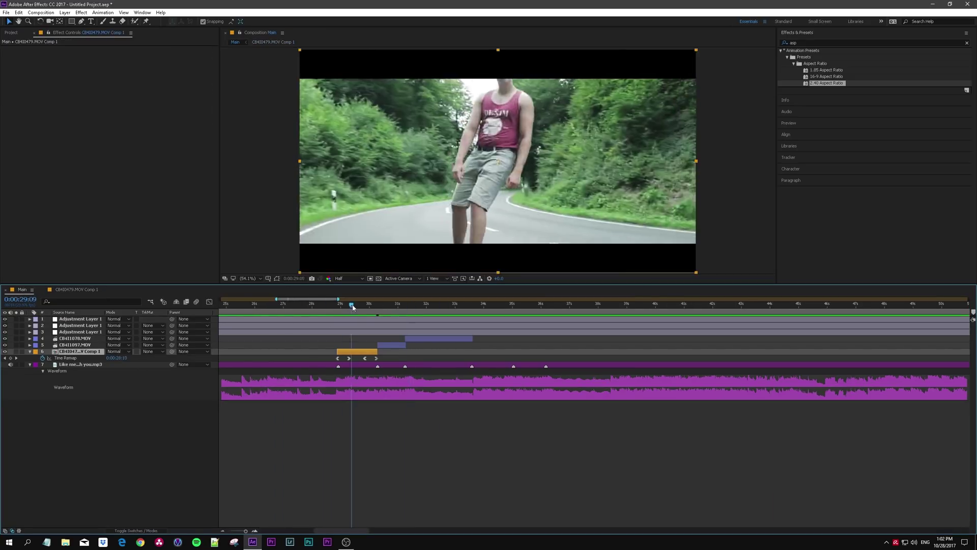
{"action": "left_click_drag", "start_coordinate": [353, 308], "coordinate": [358, 311]}
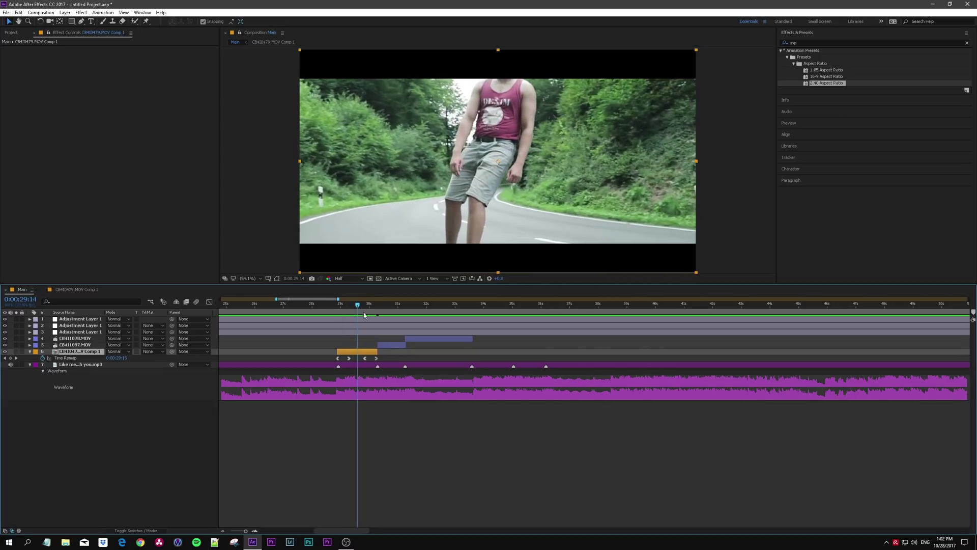
{"action": "left_click_drag", "start_coordinate": [351, 307], "coordinate": [357, 308]}
Step: Replace the CB4I0479.MOV clip inside CB4I0479.MOV Comp 1 with CB4I0493.MOV
{"action": "double_click", "coordinate": [355, 352]}
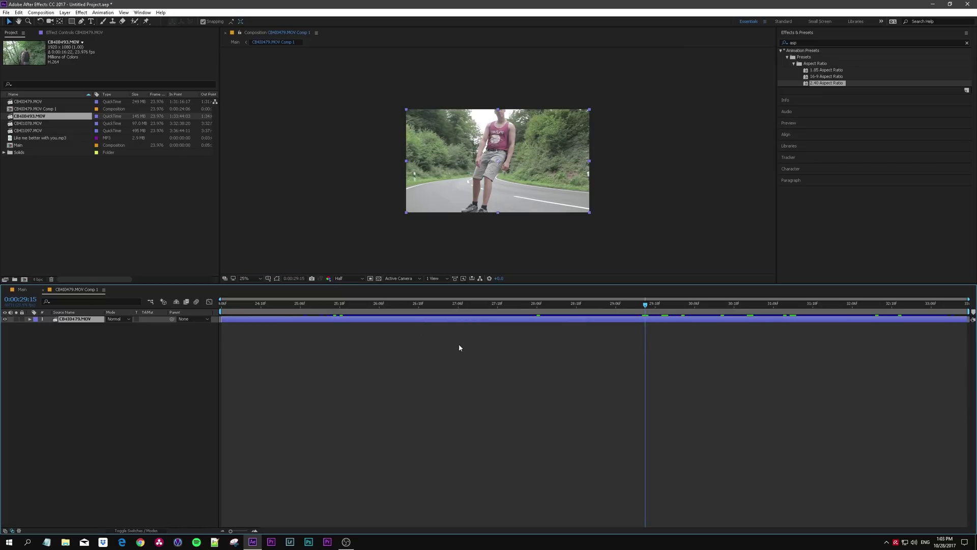
{"action": "key", "text": "Delete"}
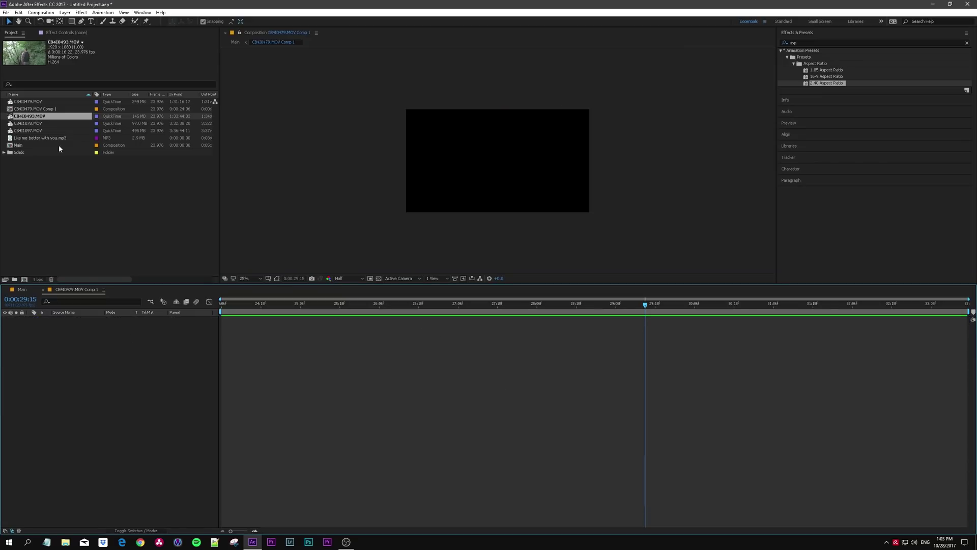
{"action": "left_click_drag", "start_coordinate": [23, 118], "coordinate": [145, 371]}
{"action": "left_click", "coordinate": [544, 312]}
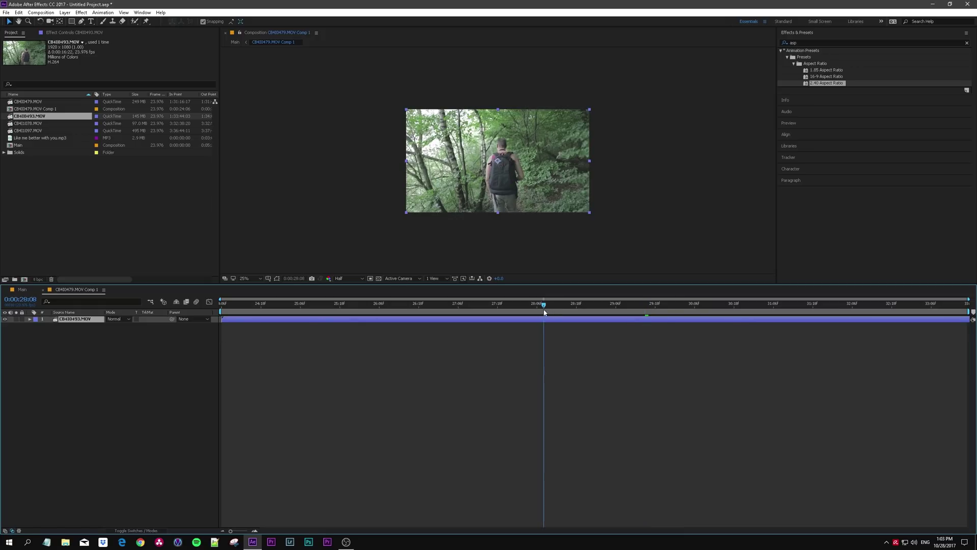
Step: Preview the Main sequence with the replaced footage and the adjustment-layer effects, and clear the layer selection
{"action": "left_click", "coordinate": [29, 290]}
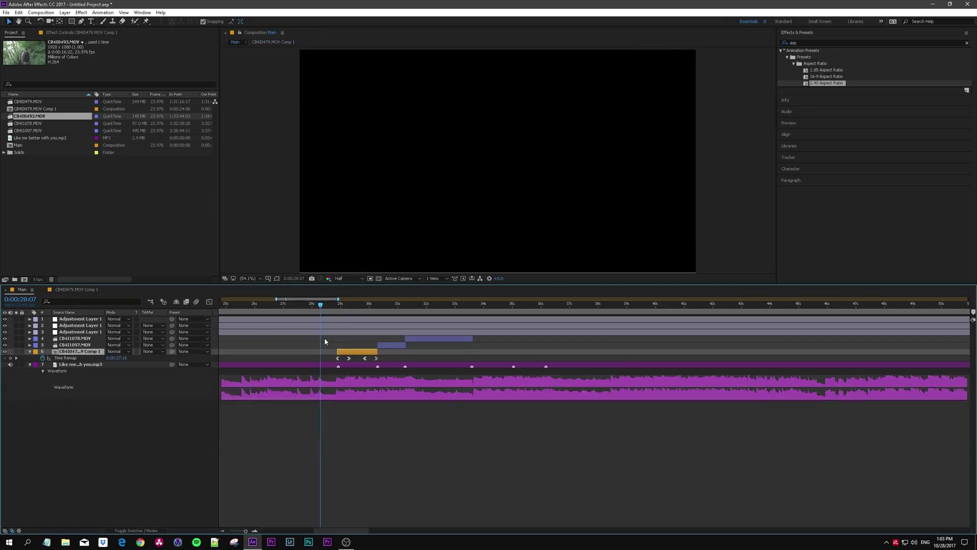
{"action": "left_click", "coordinate": [343, 305]}
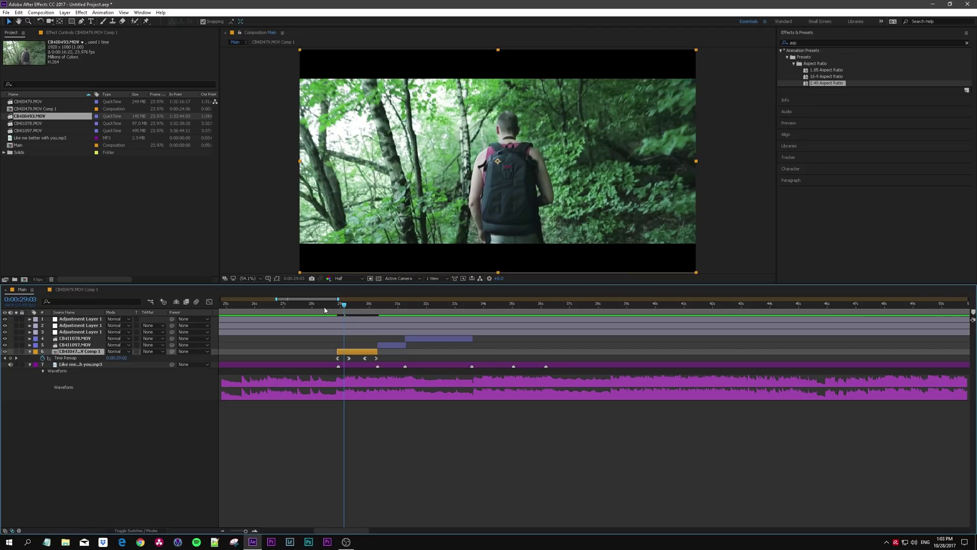
{"action": "left_click_drag", "start_coordinate": [331, 309], "coordinate": [257, 305]}
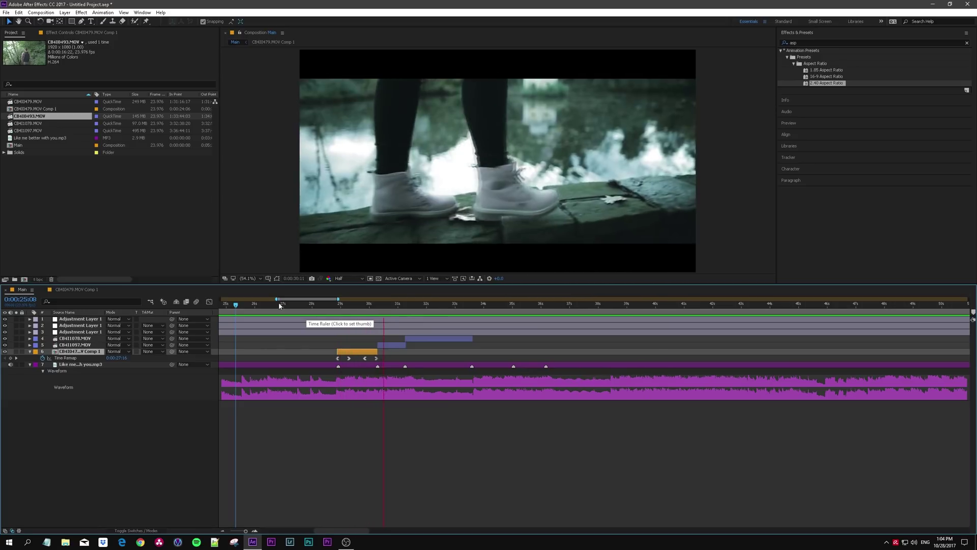
{"action": "left_click_drag", "start_coordinate": [351, 304], "coordinate": [441, 306]}
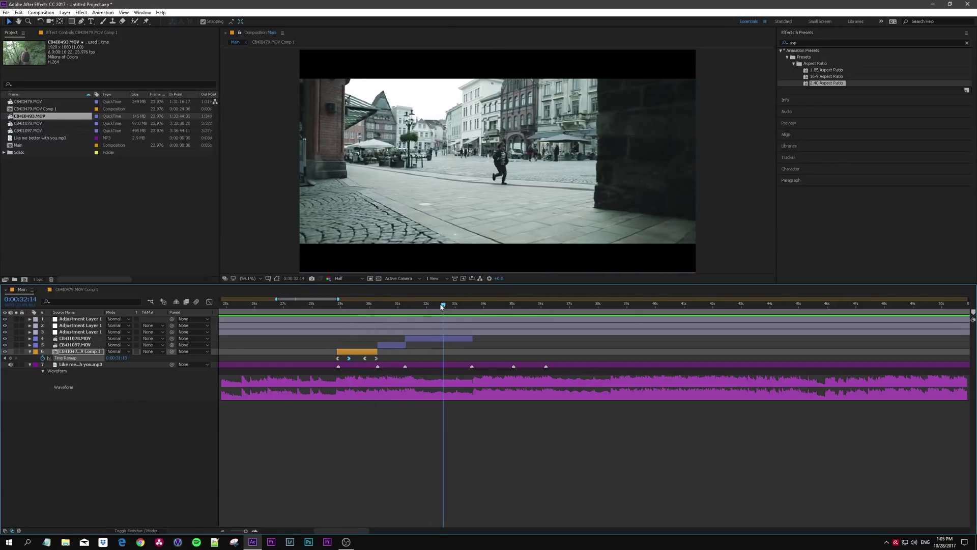
{"action": "left_click", "coordinate": [143, 463]}
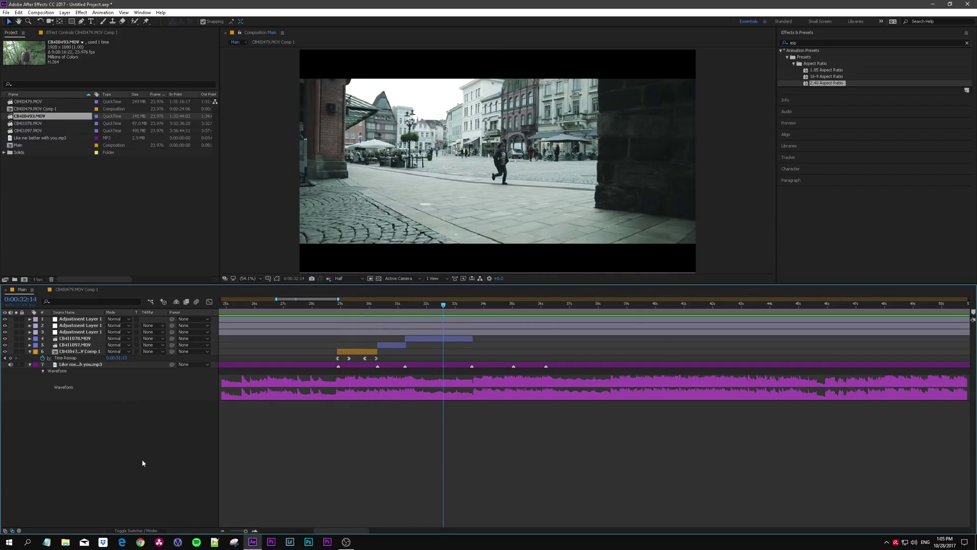